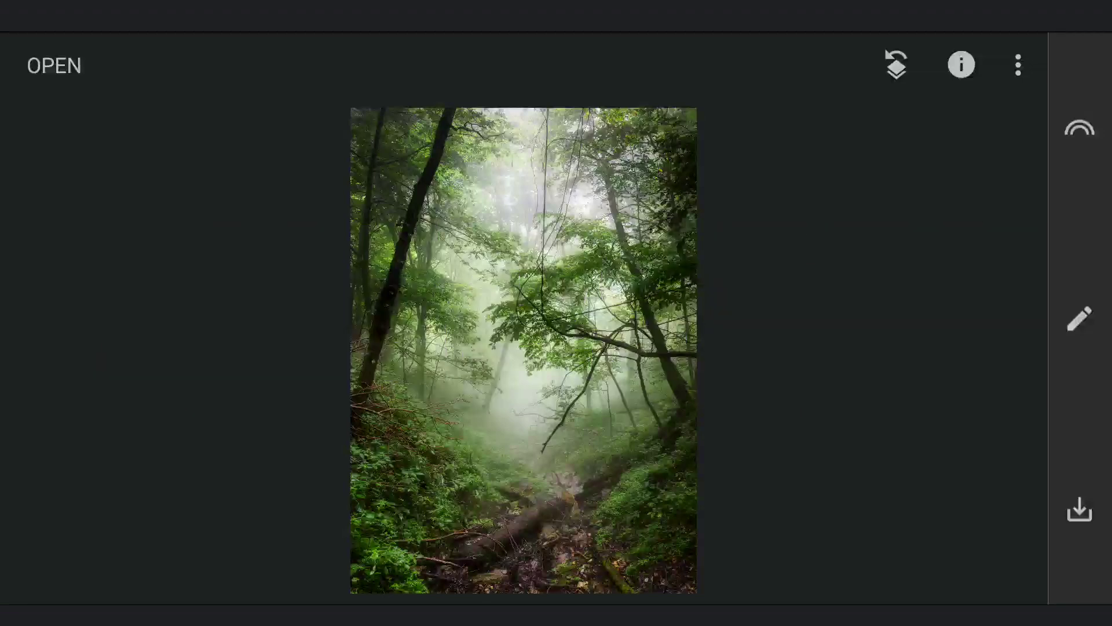
Convert the forest photo to black and white and show the colour filter options.
click(1080, 321)
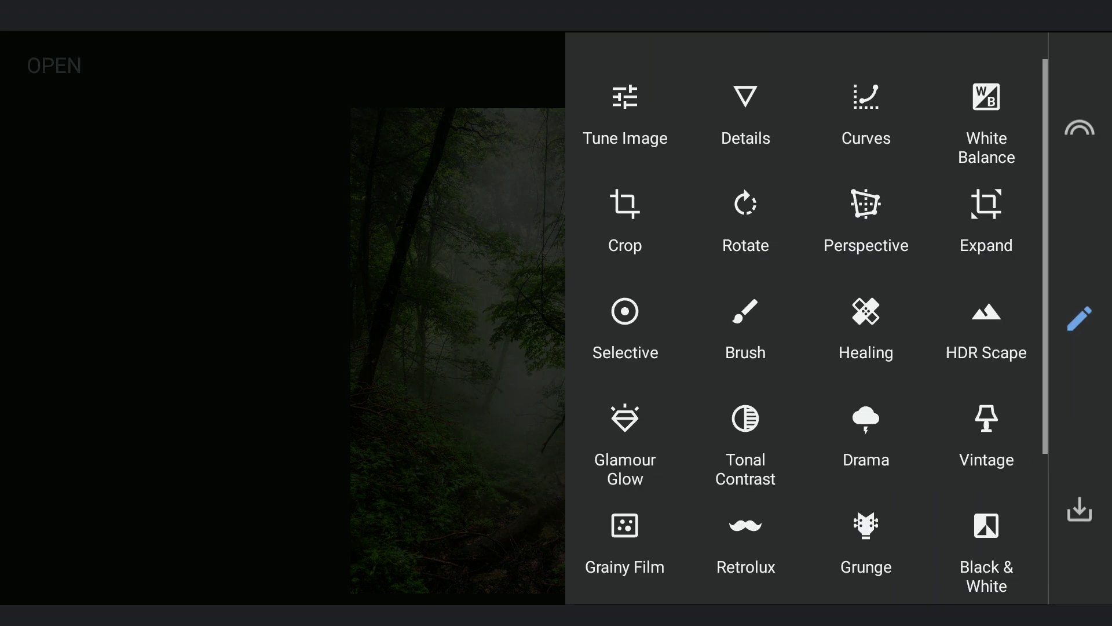
drag(964, 391, 998, 51)
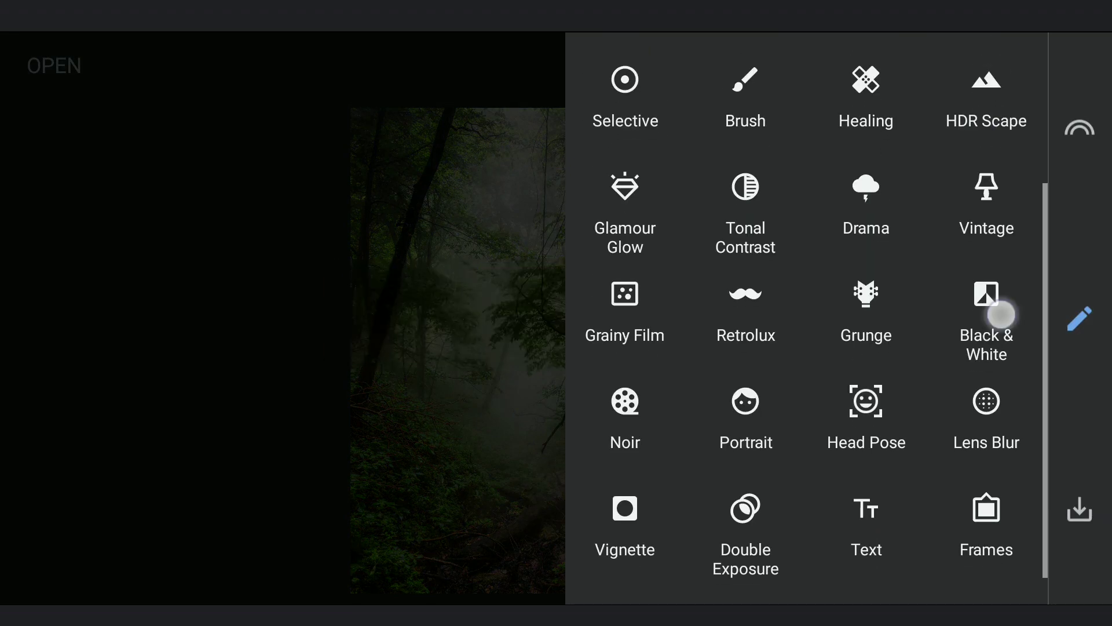
click(986, 317)
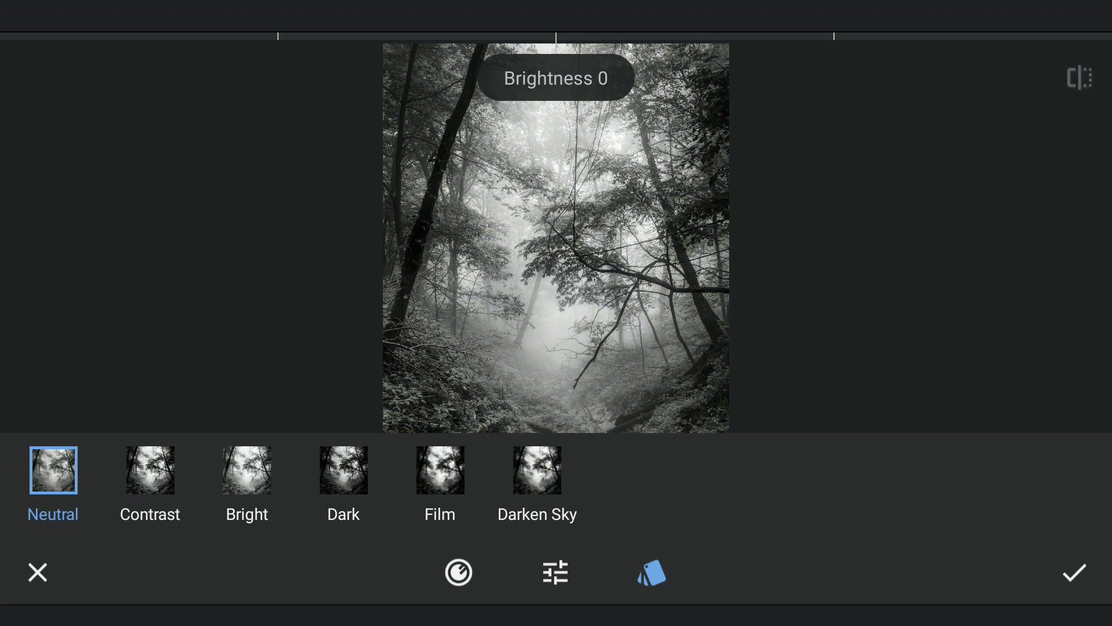
click(652, 573)
click(459, 573)
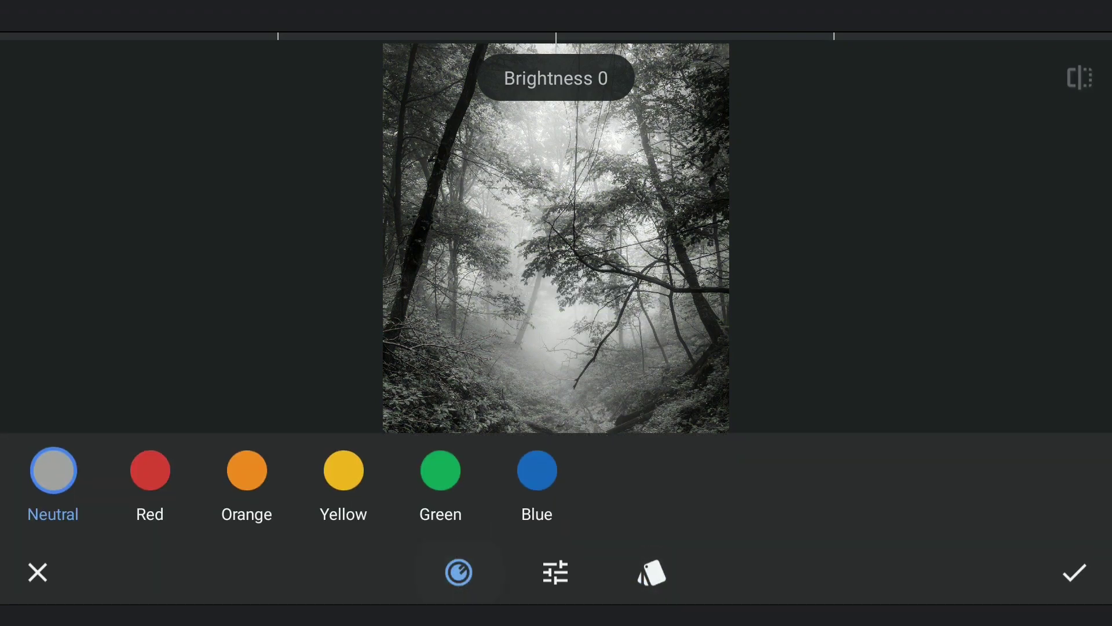
Try red, orange, yellow and green filters, settle on the Blue filter and compare with the original.
click(150, 470)
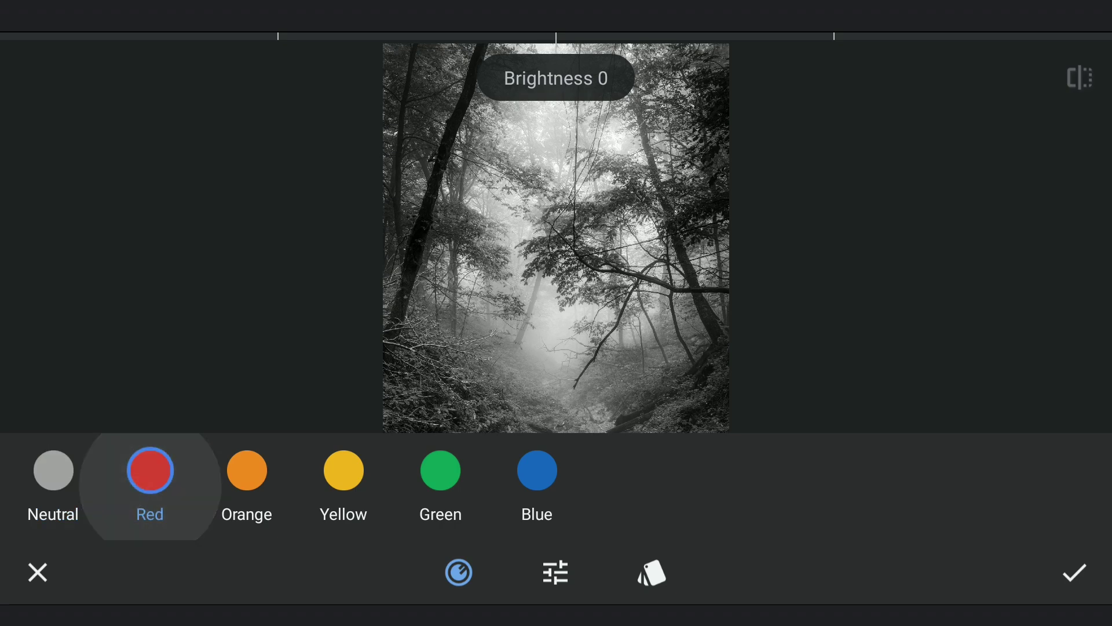
click(247, 470)
click(344, 470)
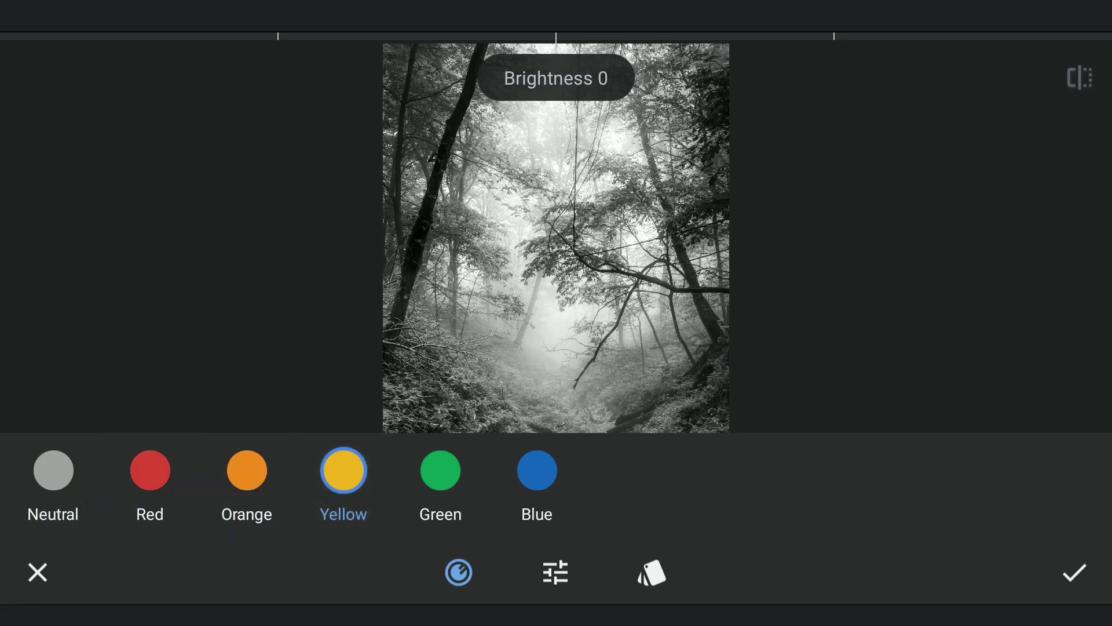
click(441, 470)
click(537, 470)
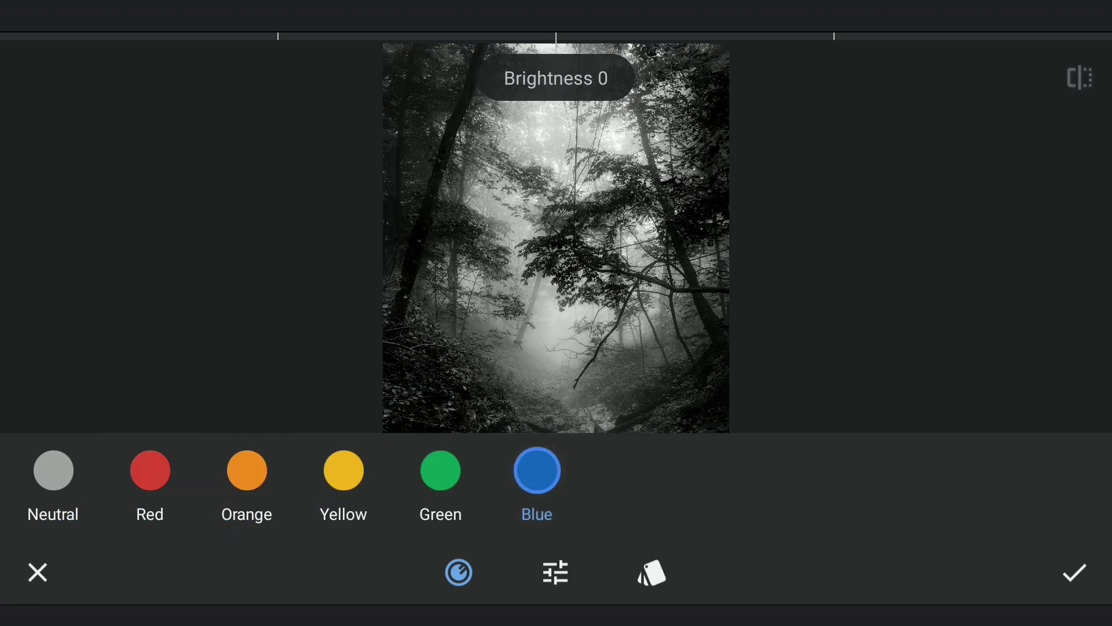
click(459, 572)
drag(1080, 79, 1079, 78)
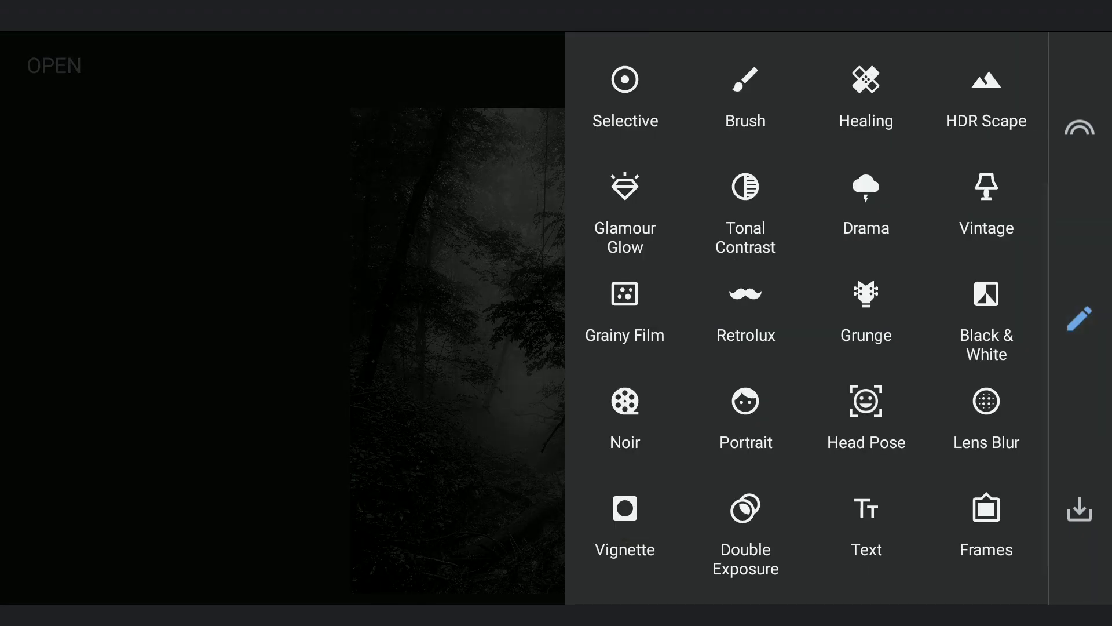
In Curves, raise the Blue channel curve to tint the photo blue.
drag(919, 262, 919, 490)
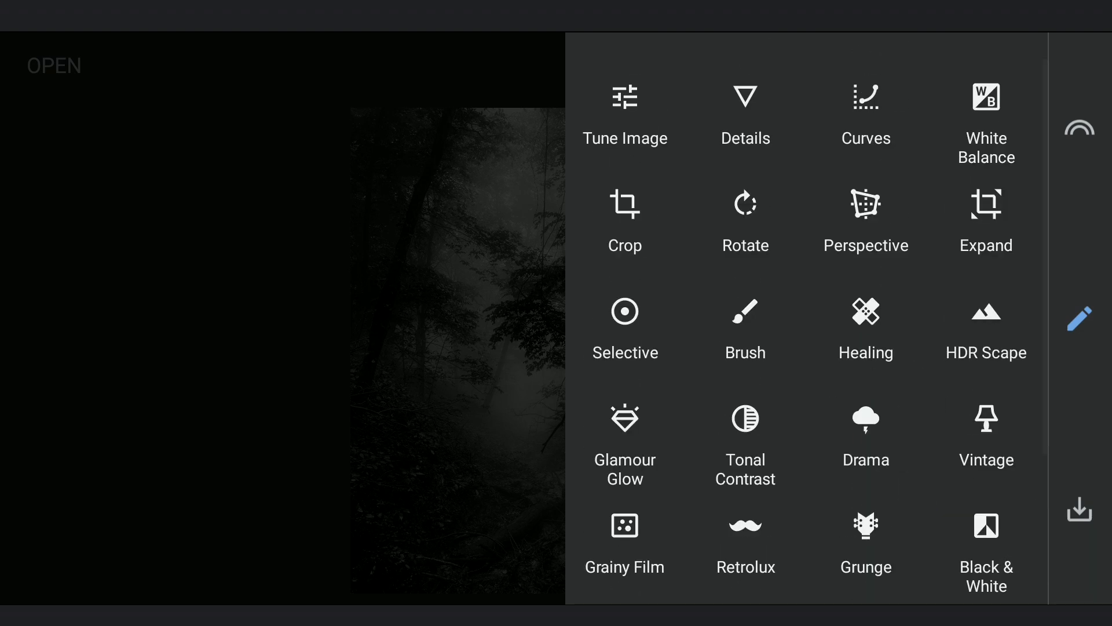
click(866, 130)
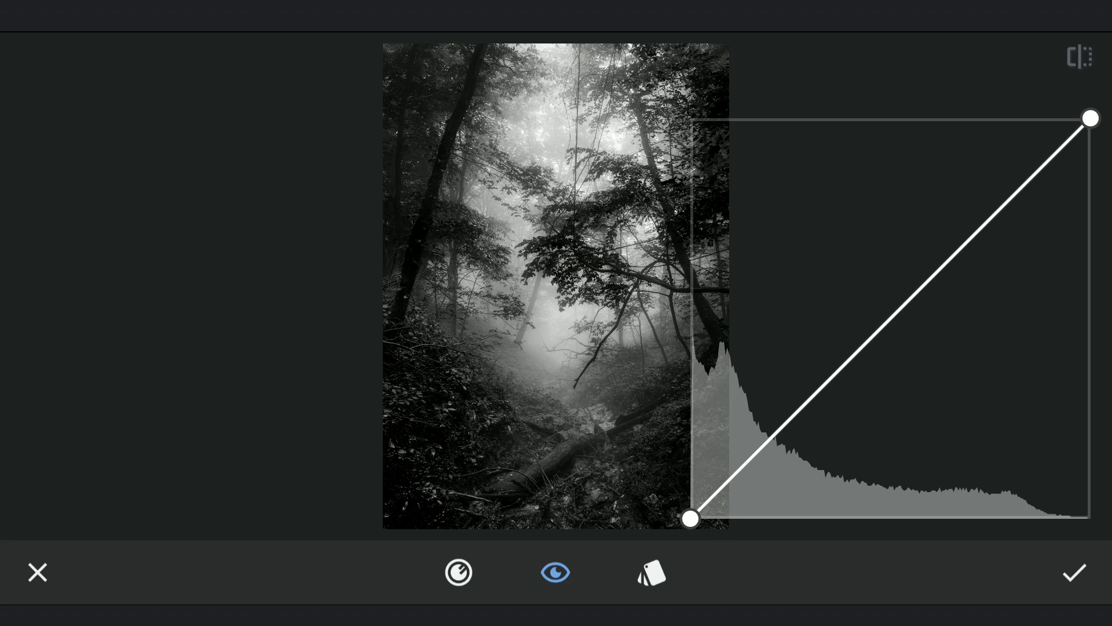
click(464, 572)
click(346, 468)
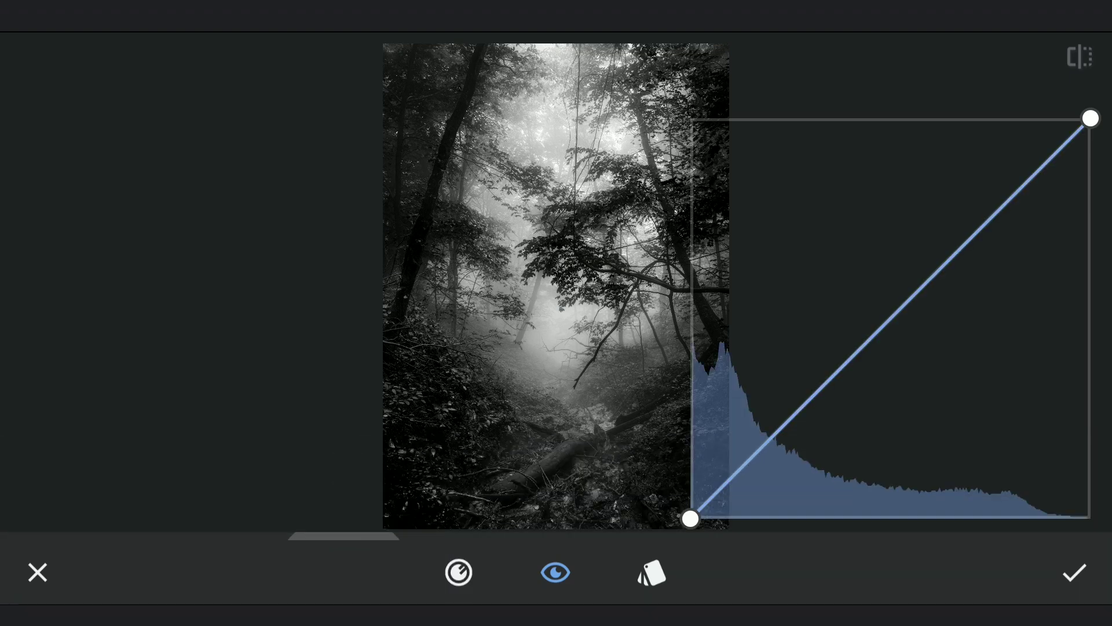
click(884, 326)
drag(884, 326, 844, 266)
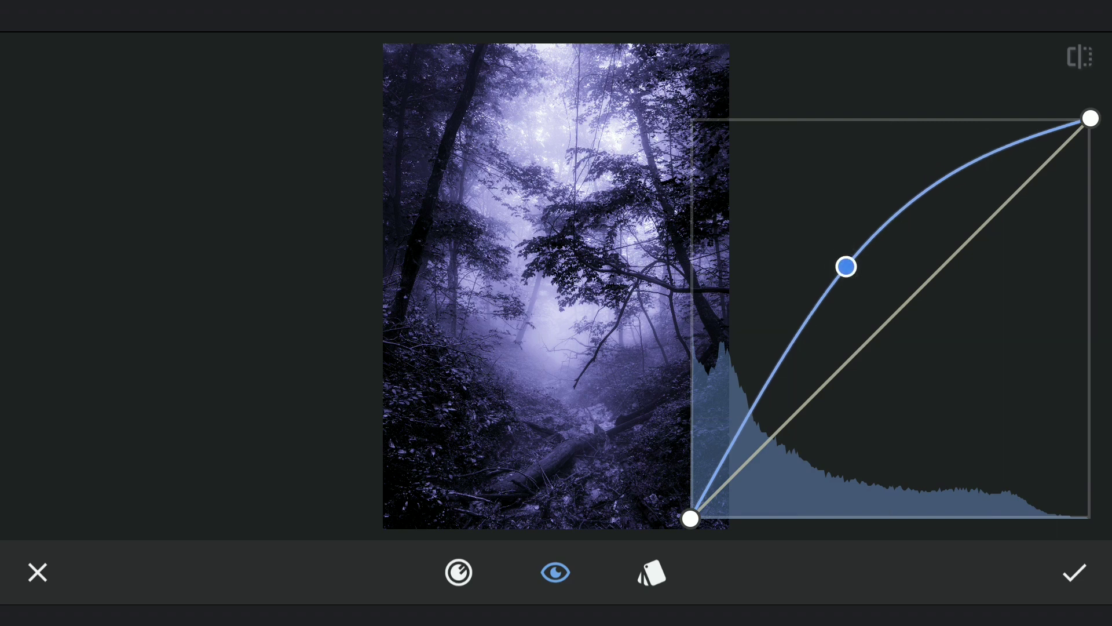
Raise the Green curve and lower the Red curve so the haze turns cyan.
click(459, 572)
click(247, 472)
drag(884, 326, 860, 267)
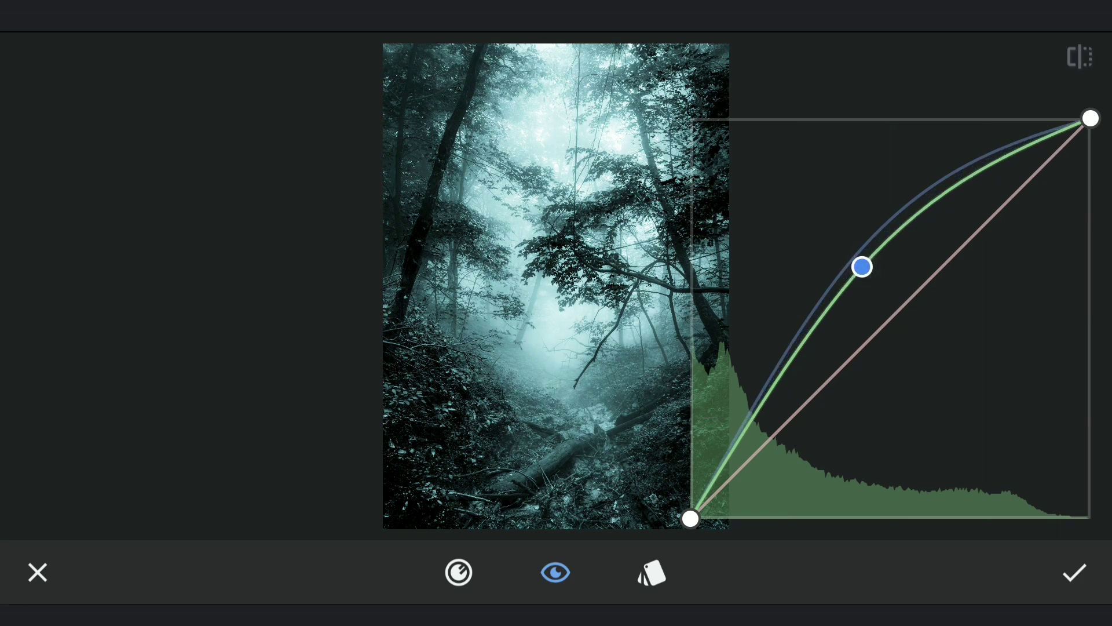
click(465, 572)
click(149, 462)
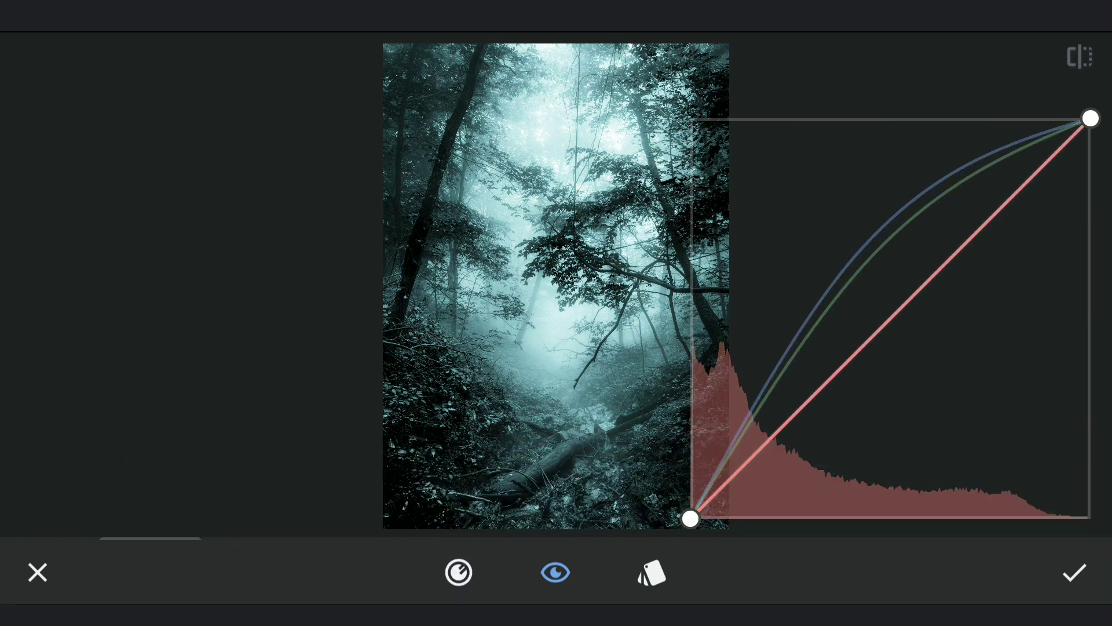
drag(907, 314, 954, 363)
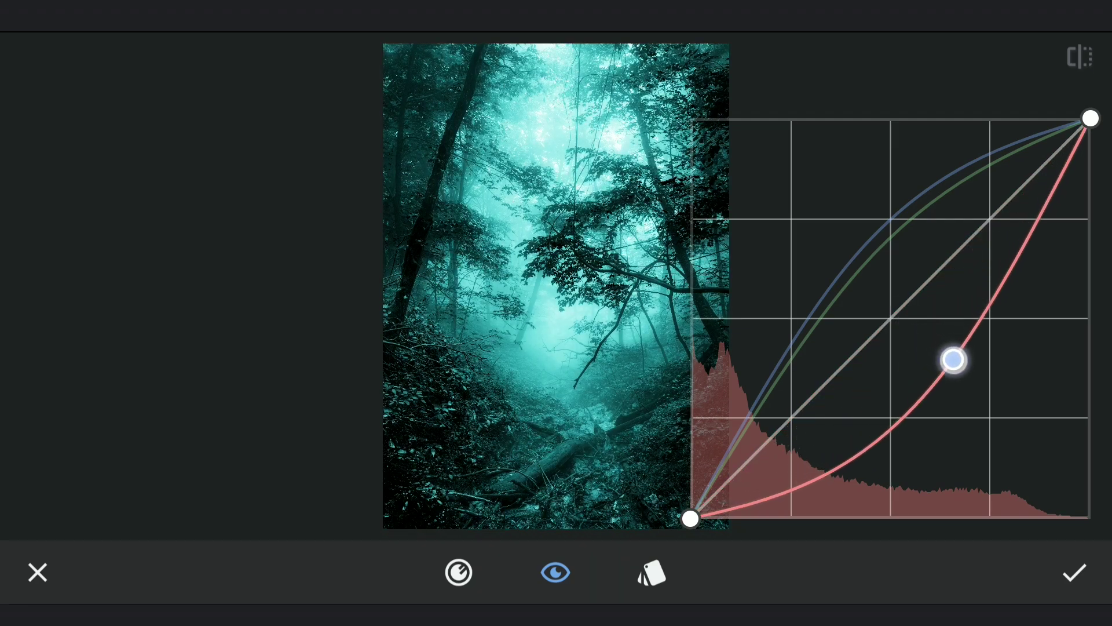
drag(953, 364, 952, 363)
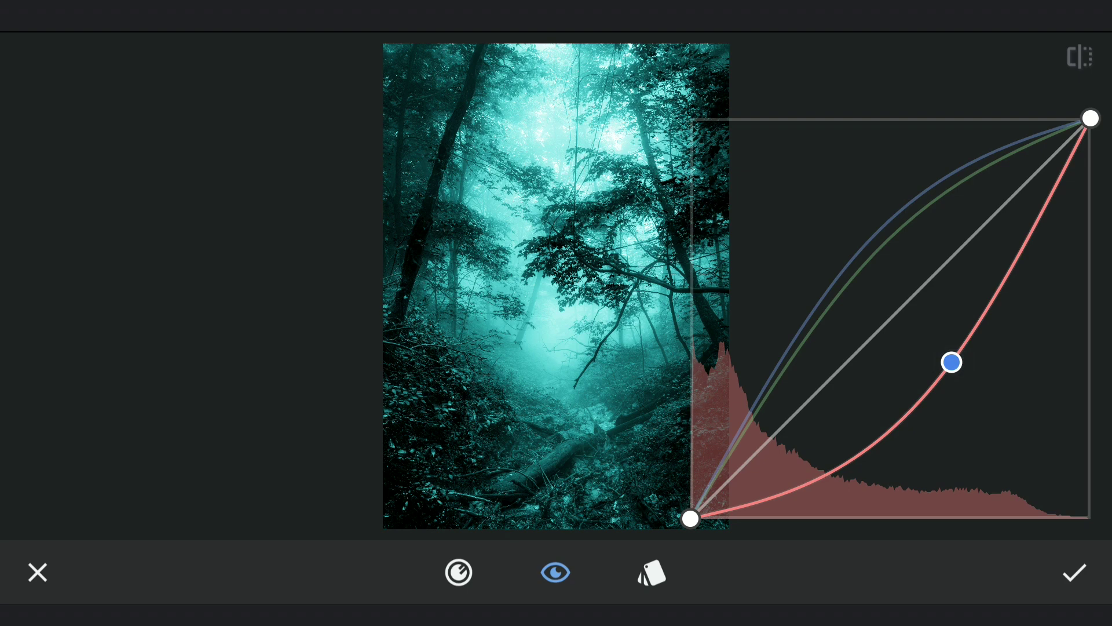
Fine-tune the Green and Blue curves for a stronger cyan haze and apply the adjustment.
click(458, 573)
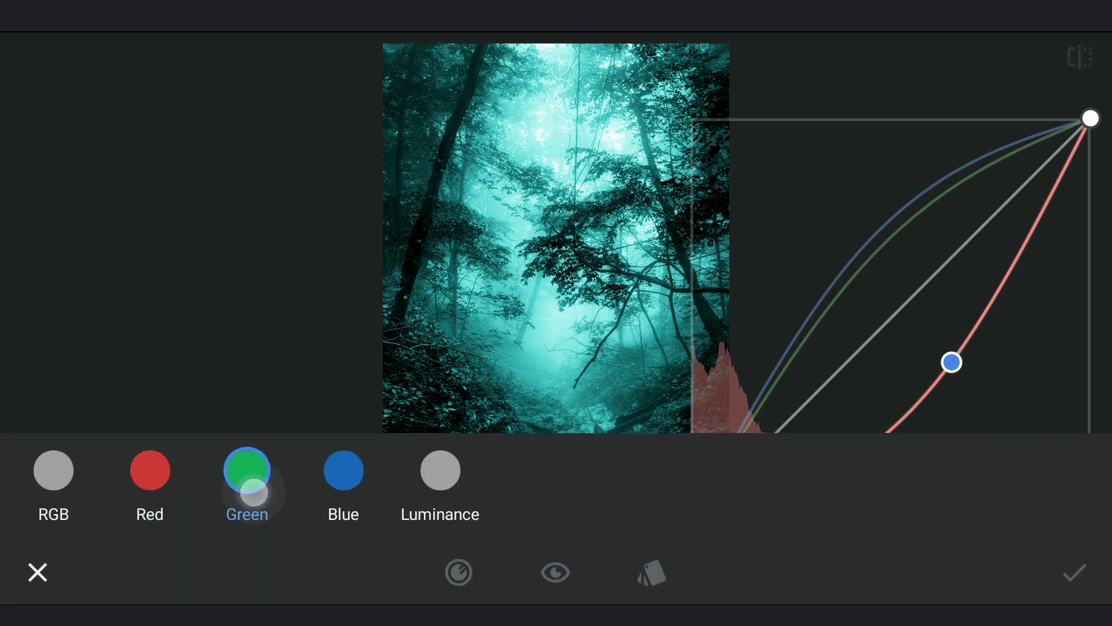
click(246, 469)
drag(860, 268, 862, 274)
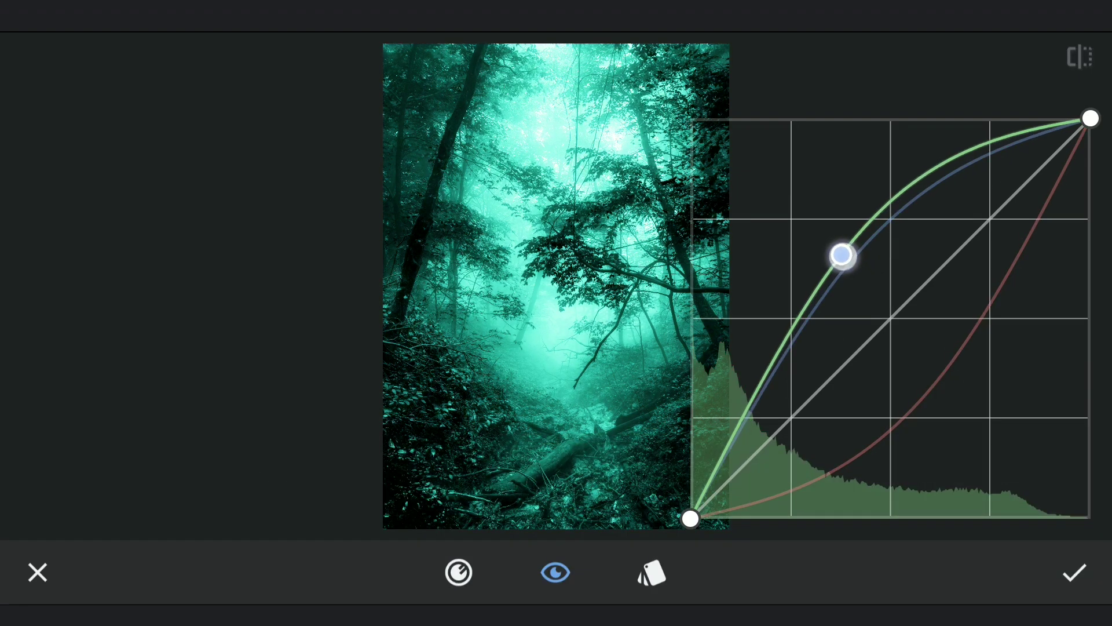
click(459, 572)
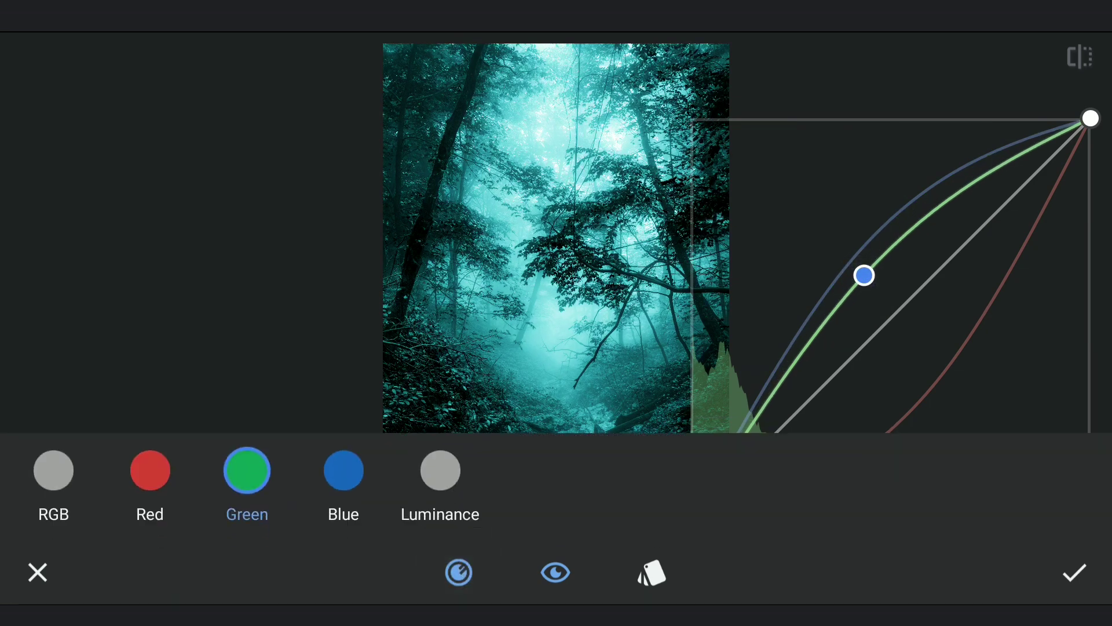
click(459, 572)
drag(863, 274, 847, 272)
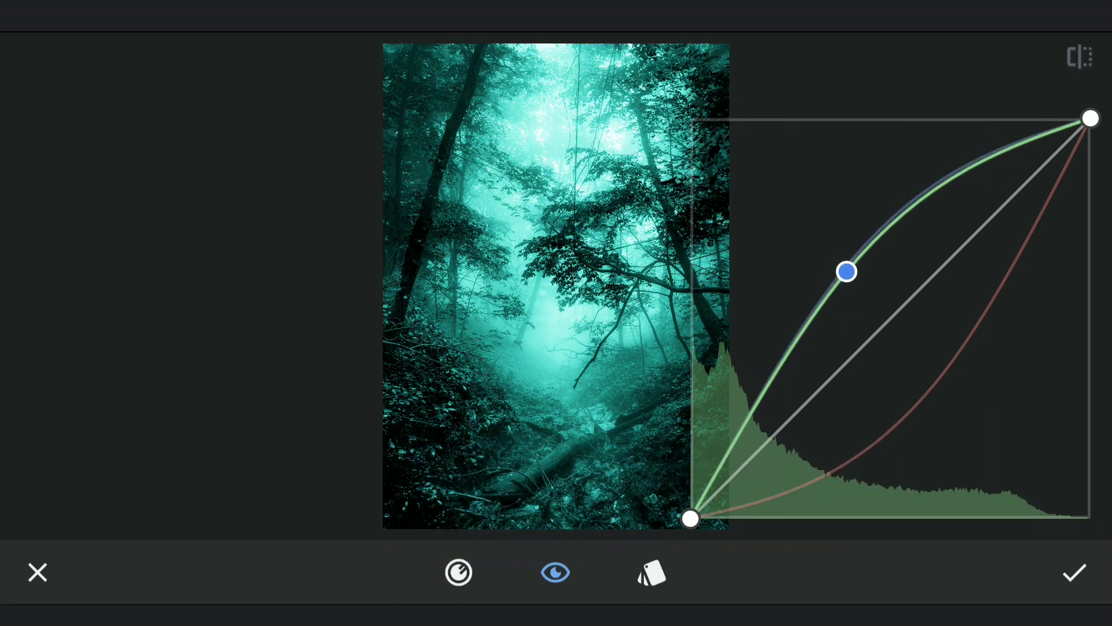
click(460, 572)
click(342, 469)
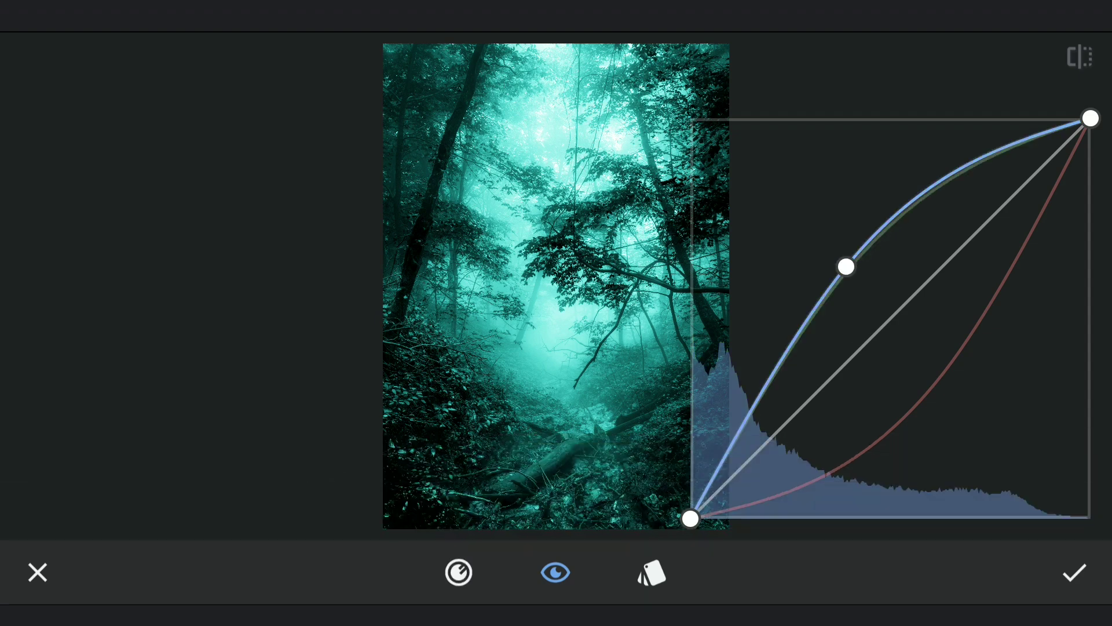
drag(848, 268, 817, 264)
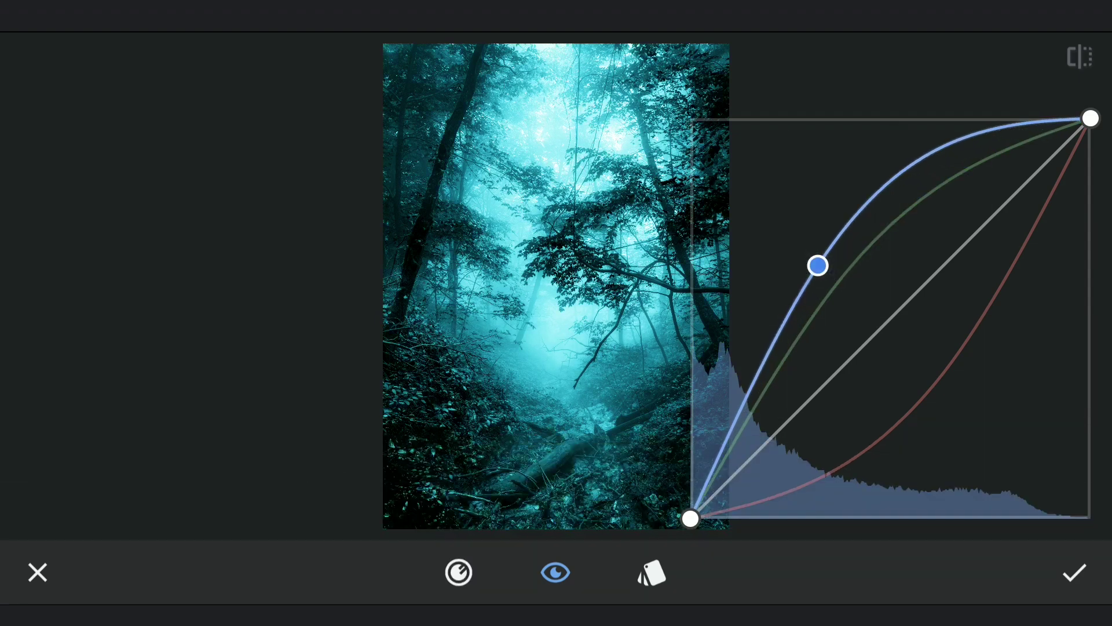
click(1075, 572)
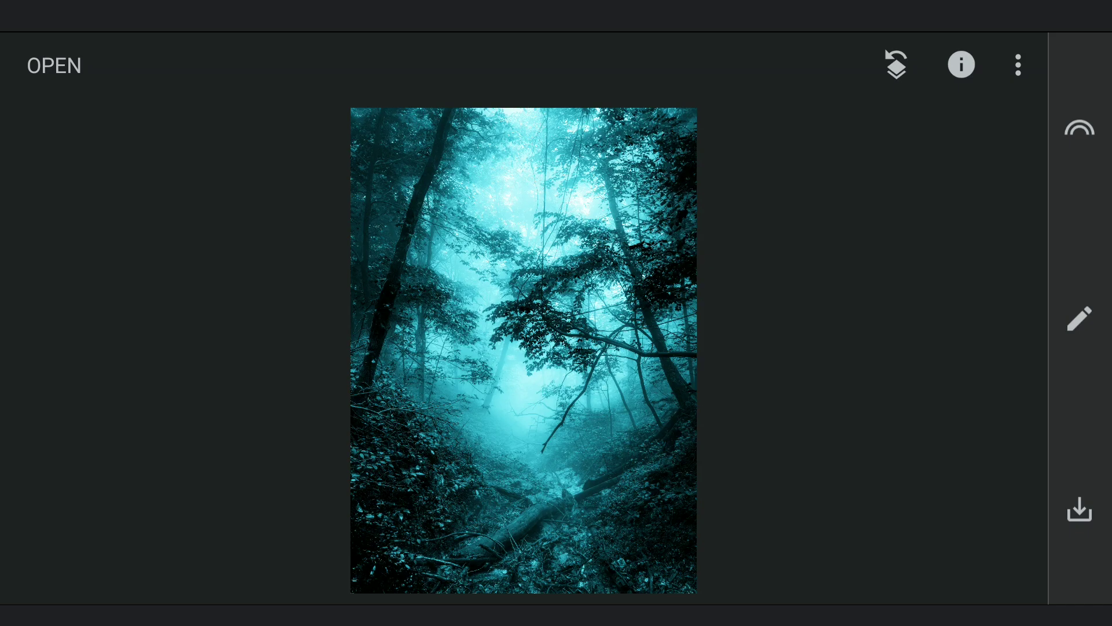
Save a copy of the cyan-toned photo and show the list of applied edits.
click(1079, 511)
click(105, 343)
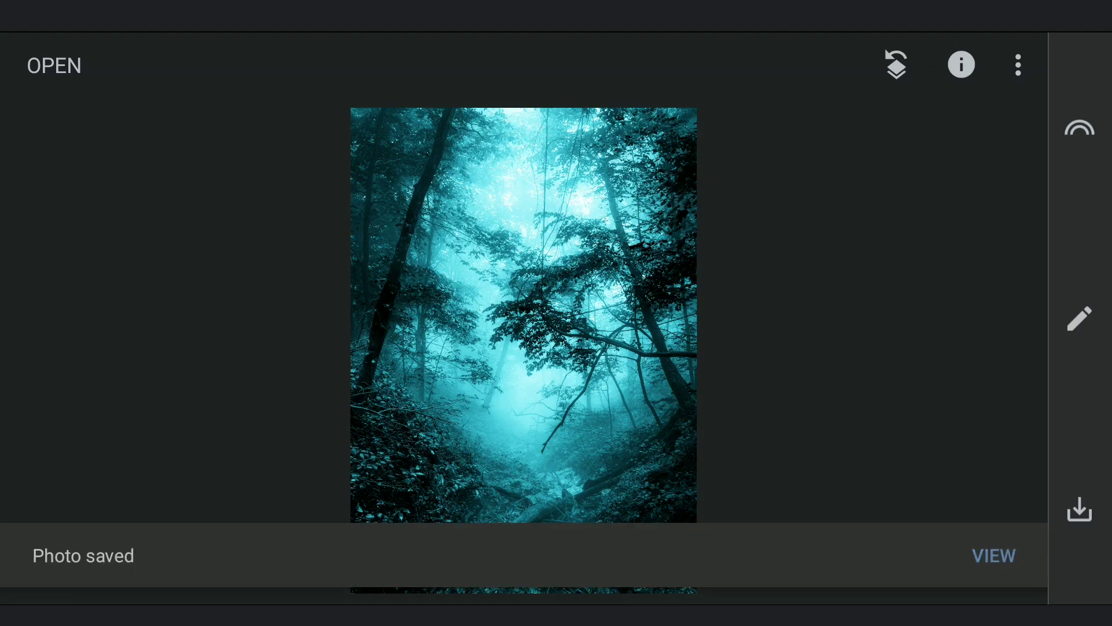
click(895, 64)
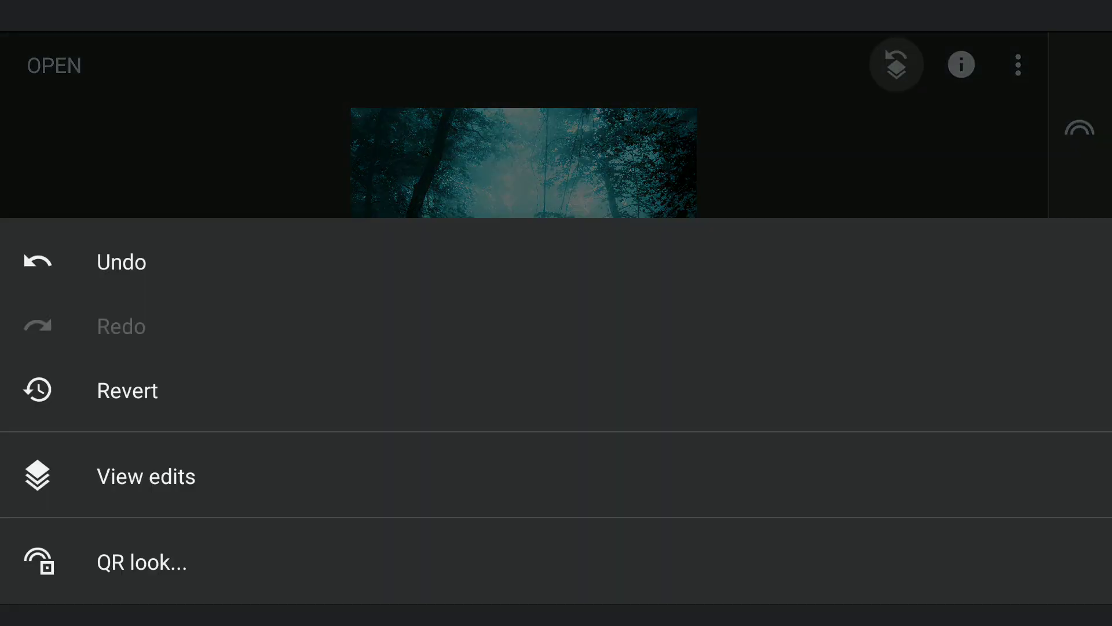
click(207, 482)
Delete the Curves edit from the history, returning the forest to black and white.
click(1034, 426)
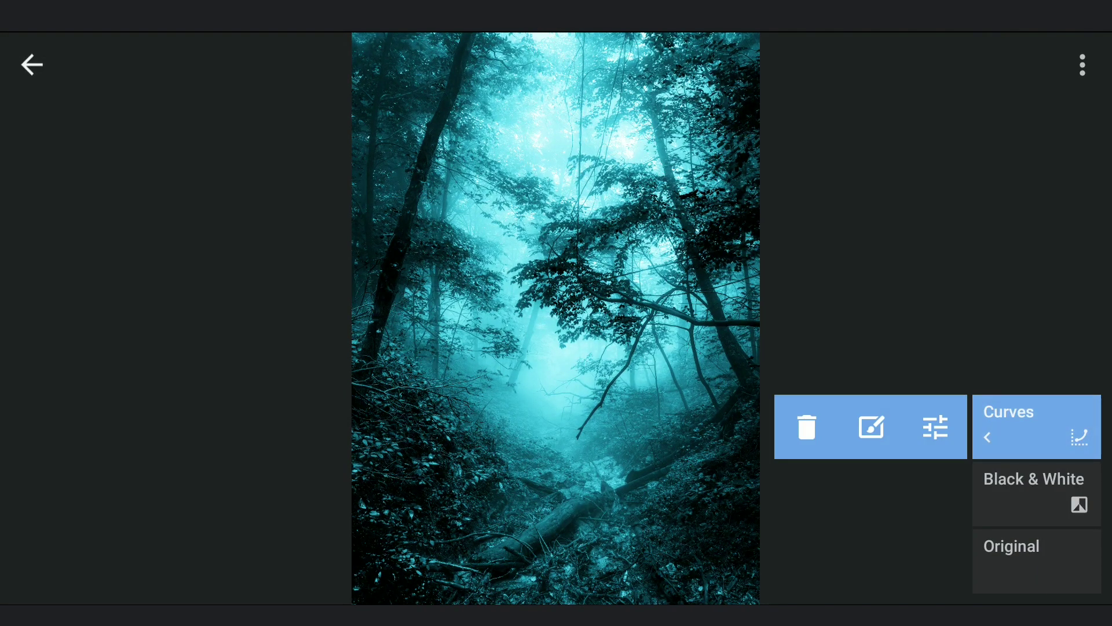
click(802, 427)
click(32, 64)
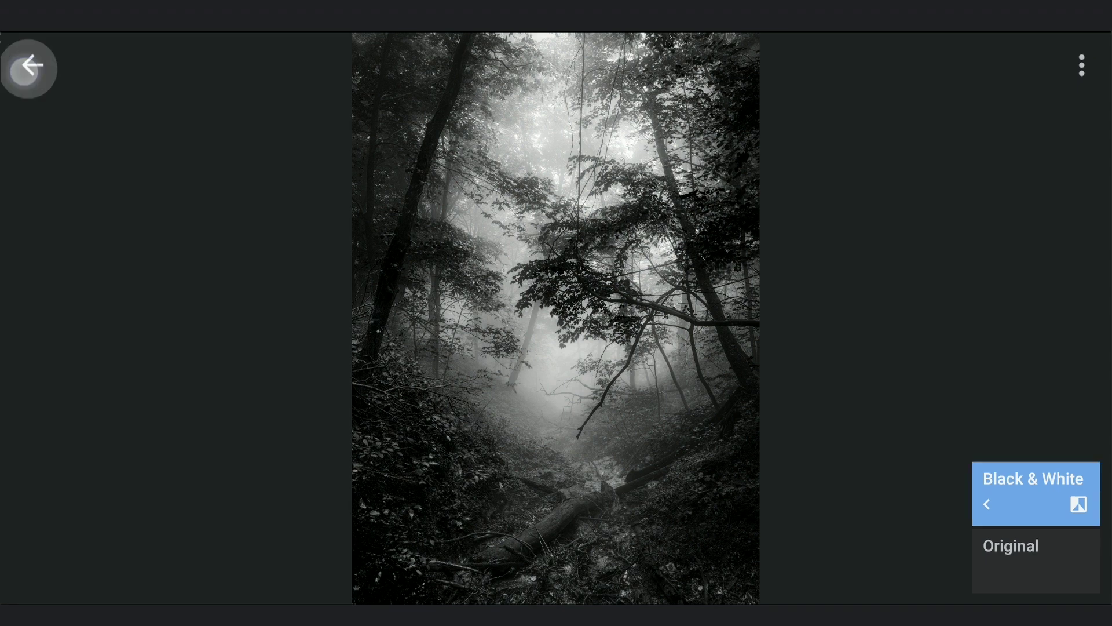
click(1079, 319)
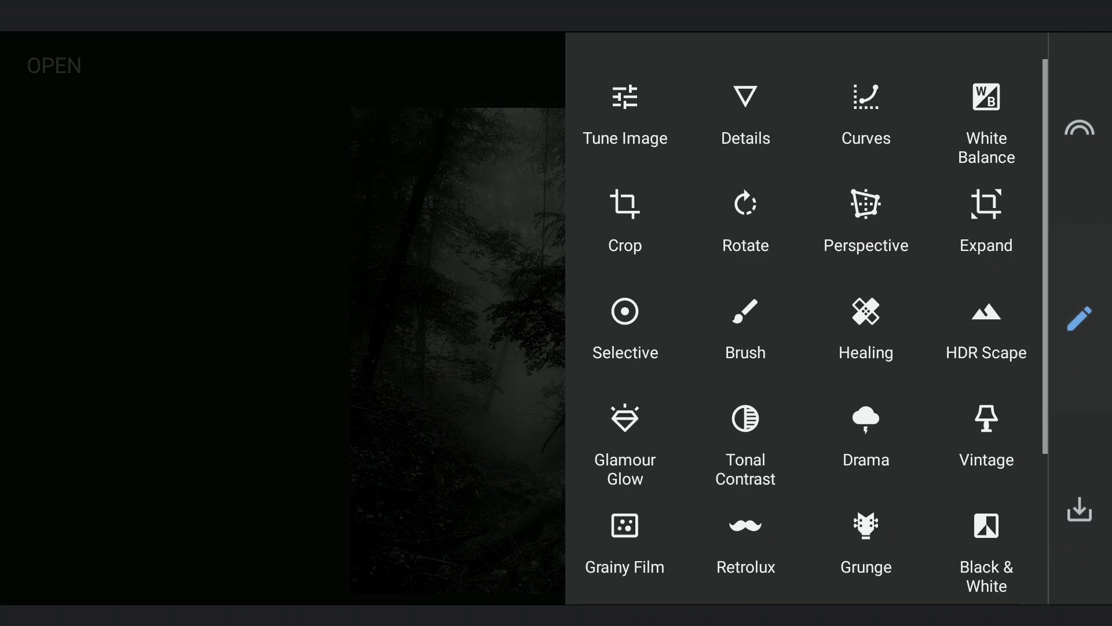
In Curves on the RGB channel, swap the dark and bright ends to invert the photo into a negative.
click(882, 115)
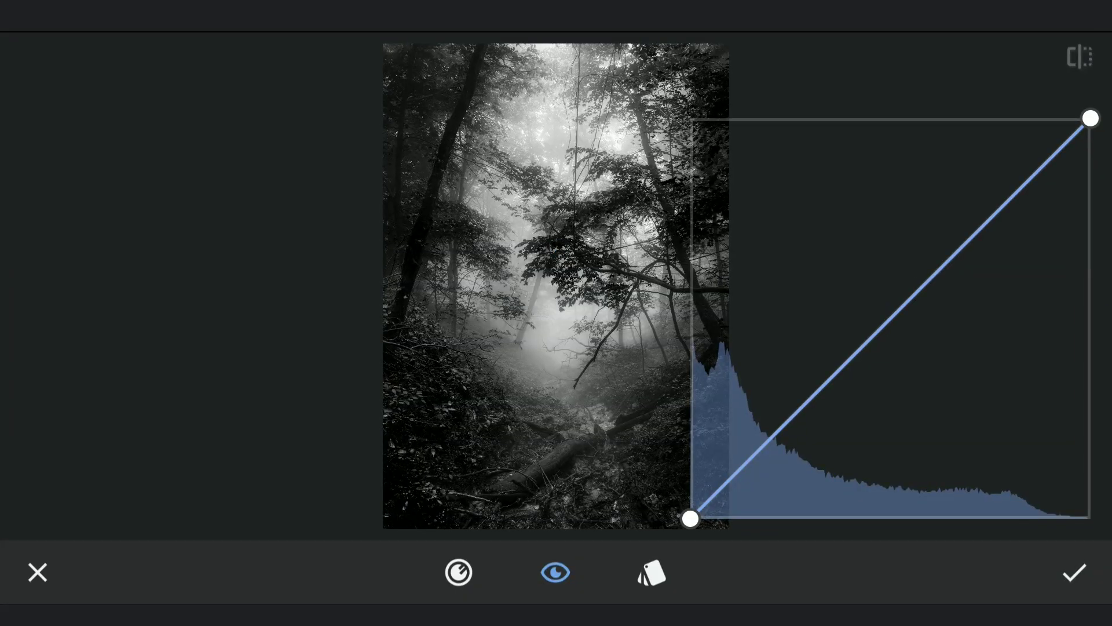
click(460, 572)
click(42, 475)
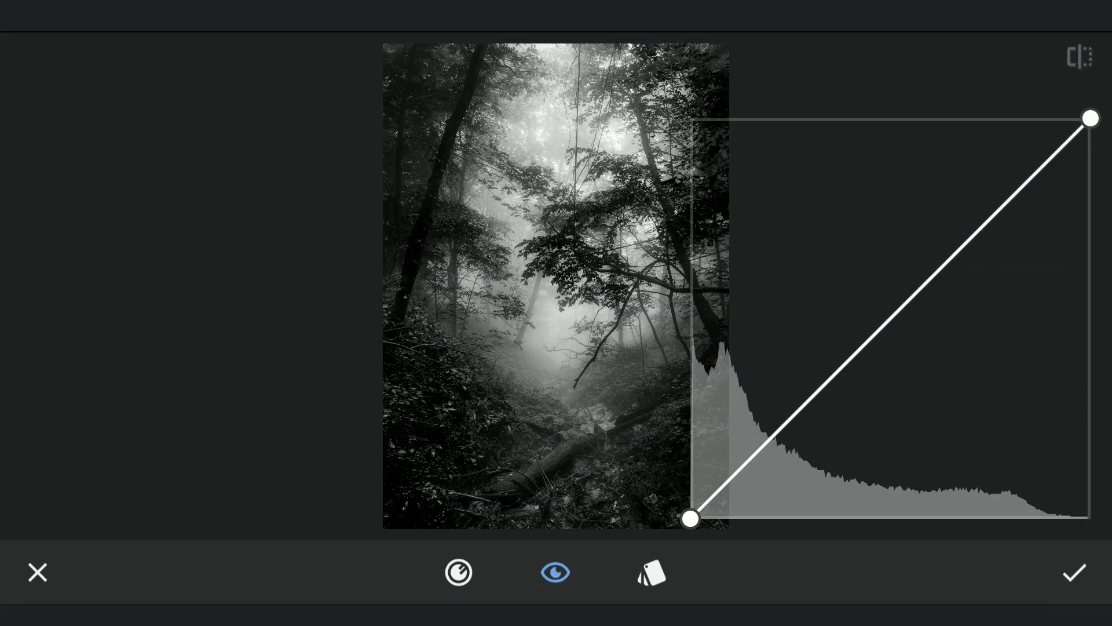
drag(689, 519, 690, 119)
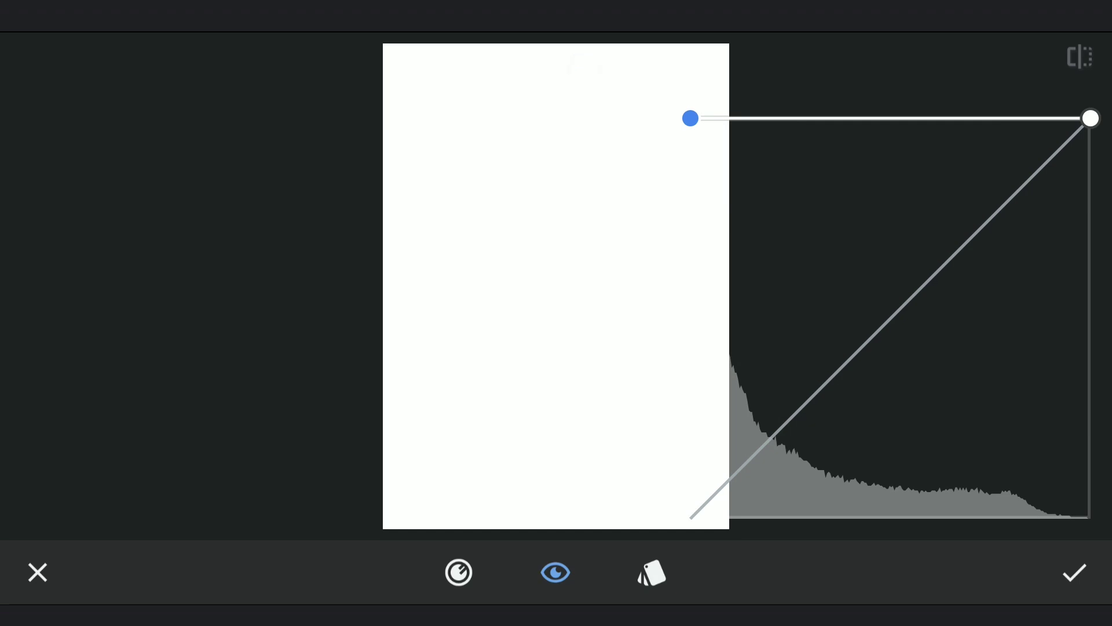
drag(1091, 119, 1090, 519)
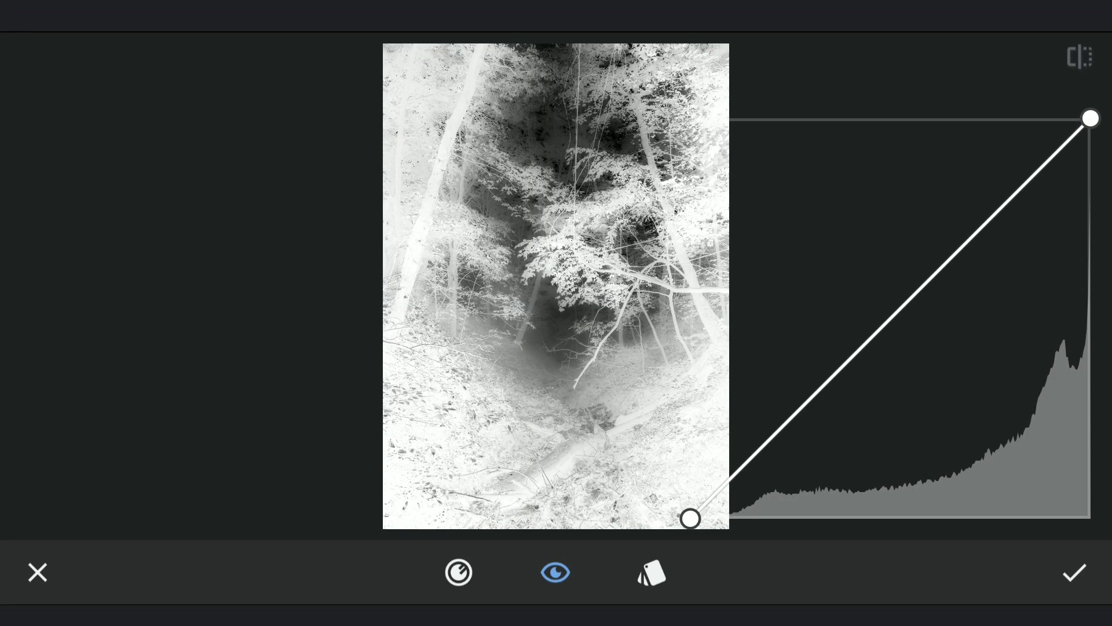
Add curve points and pull them down into a steep curve that deepens the shadows, then apply it.
drag(891, 319, 941, 405)
drag(1017, 287, 1017, 348)
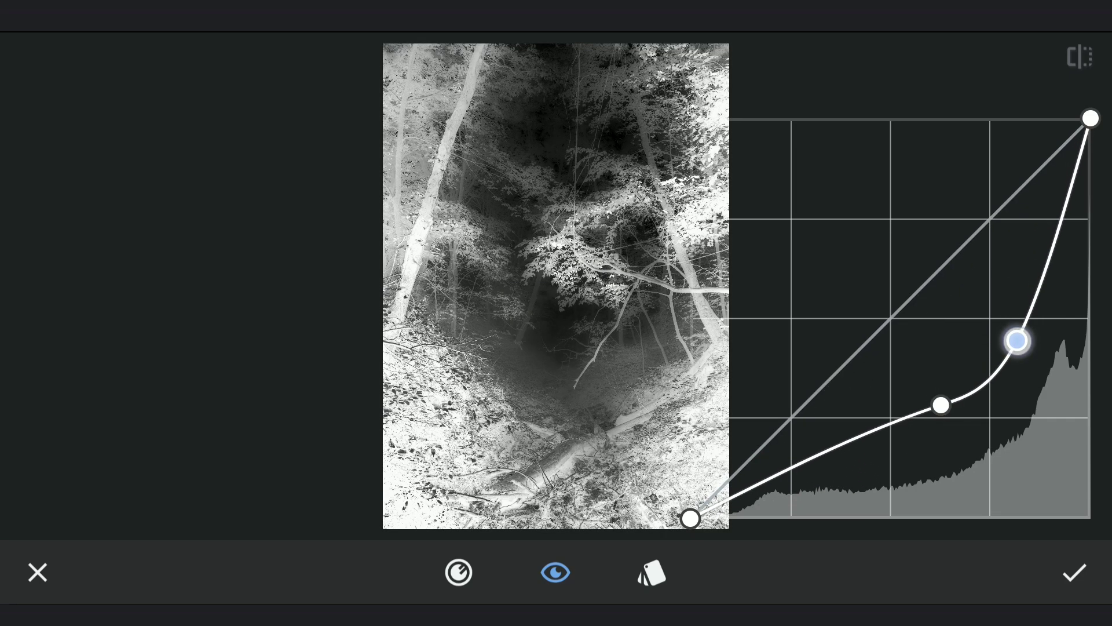
drag(941, 405, 937, 480)
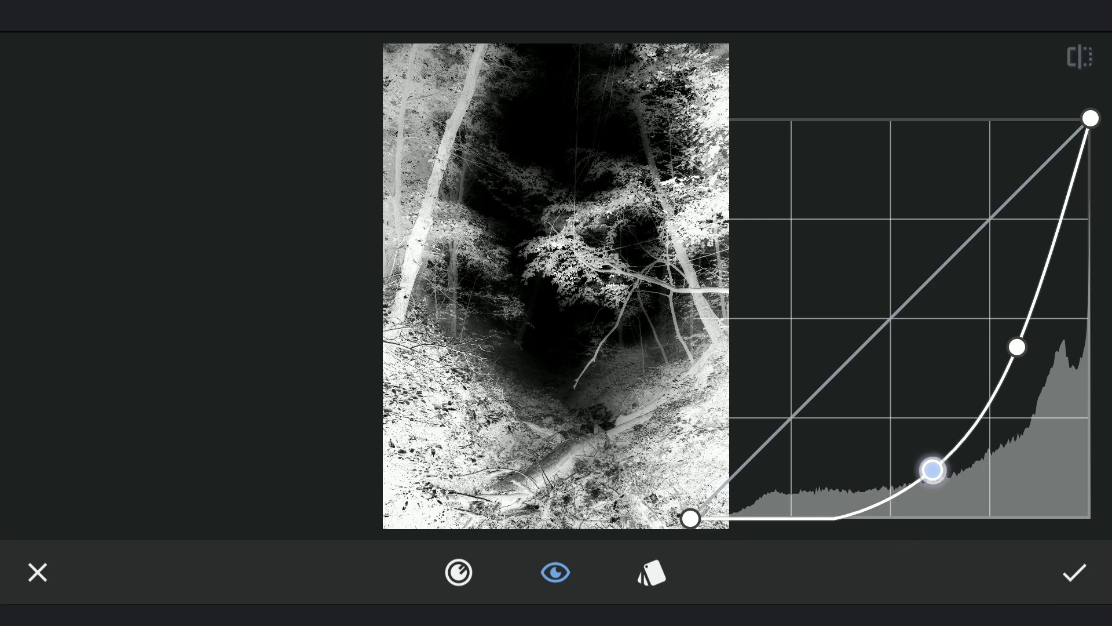
drag(937, 480, 936, 462)
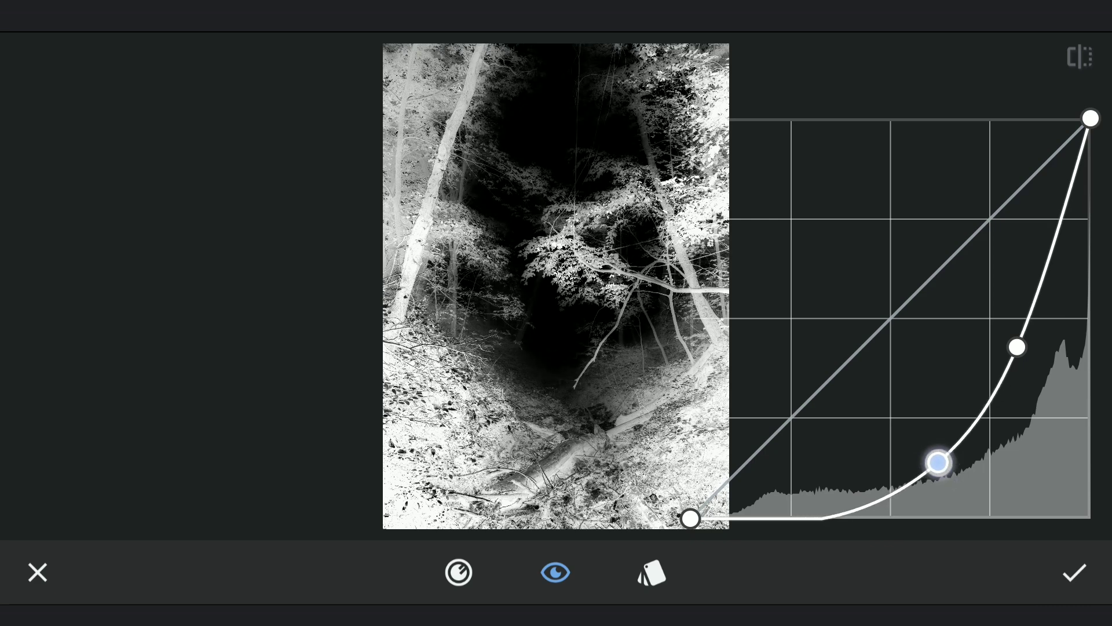
drag(1017, 348, 1020, 383)
drag(936, 462, 943, 491)
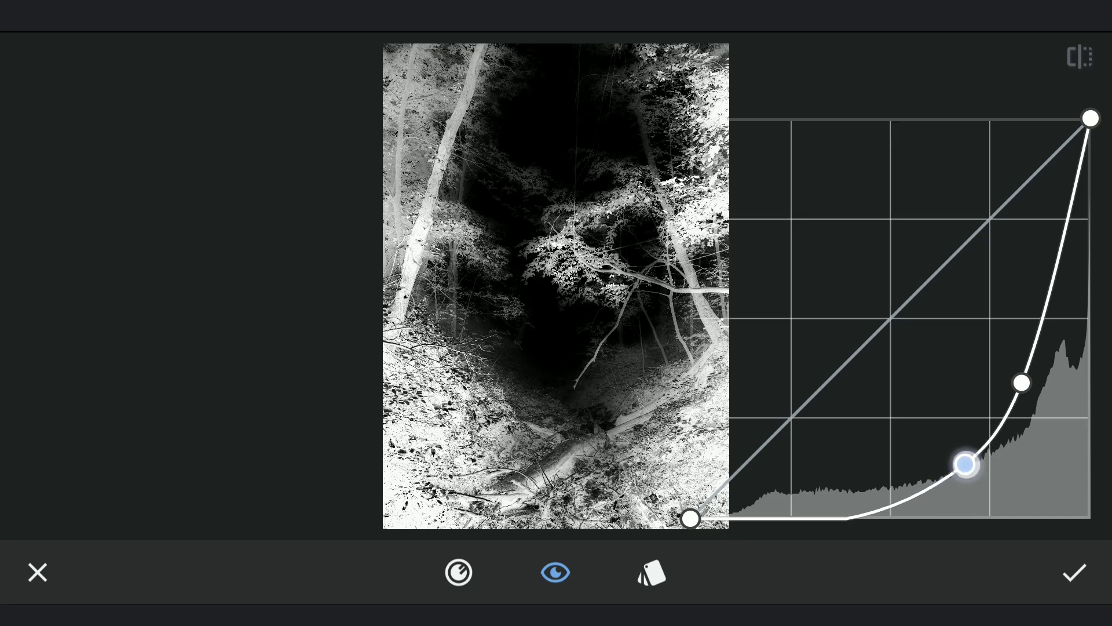
drag(943, 490, 956, 472)
mouse_move(1021, 383)
mouse_down()
mouse_move(1034, 402)
mouse_move(954, 485)
mouse_up()
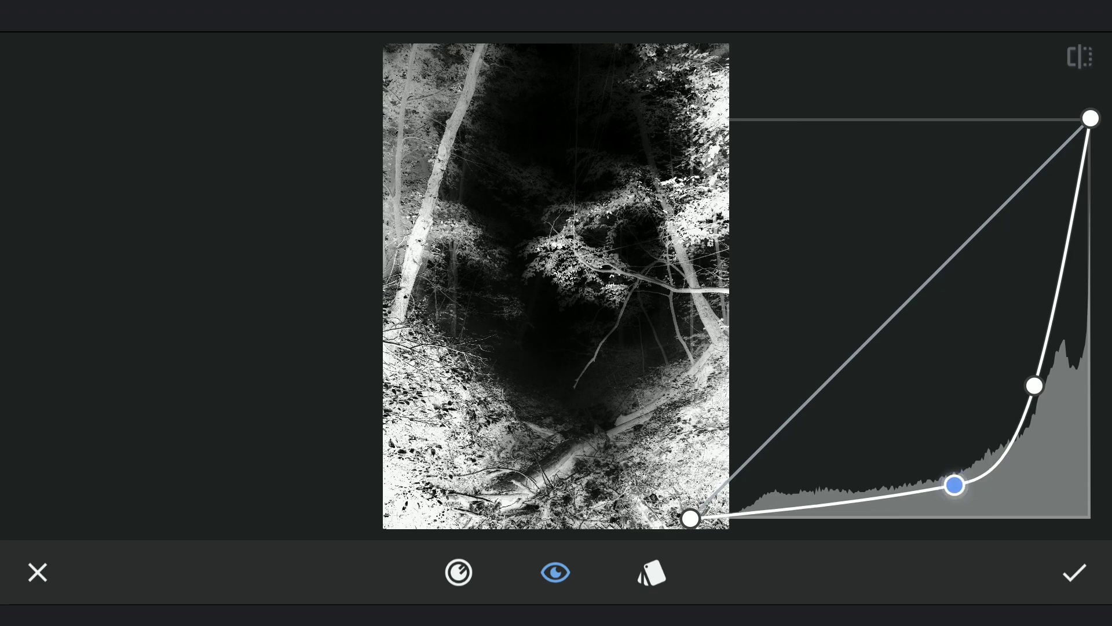
click(1076, 572)
Start Double Exposure and layer the original green foggy forest photo over the negative.
click(1079, 319)
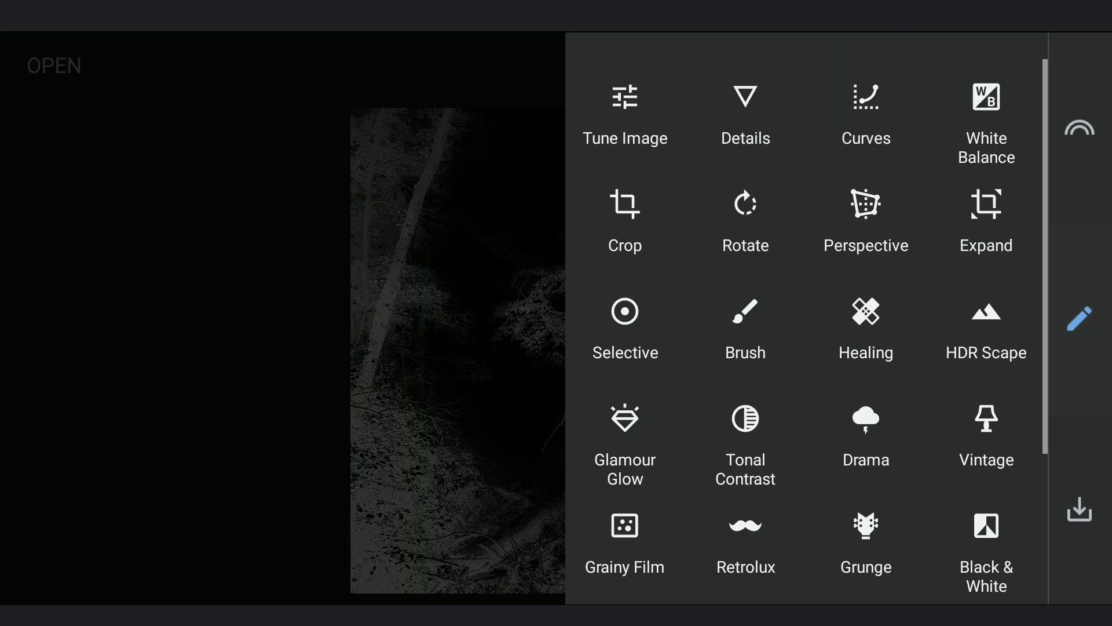
scroll(942, 447, down, 3)
scroll(956, 273, down, 1)
click(776, 522)
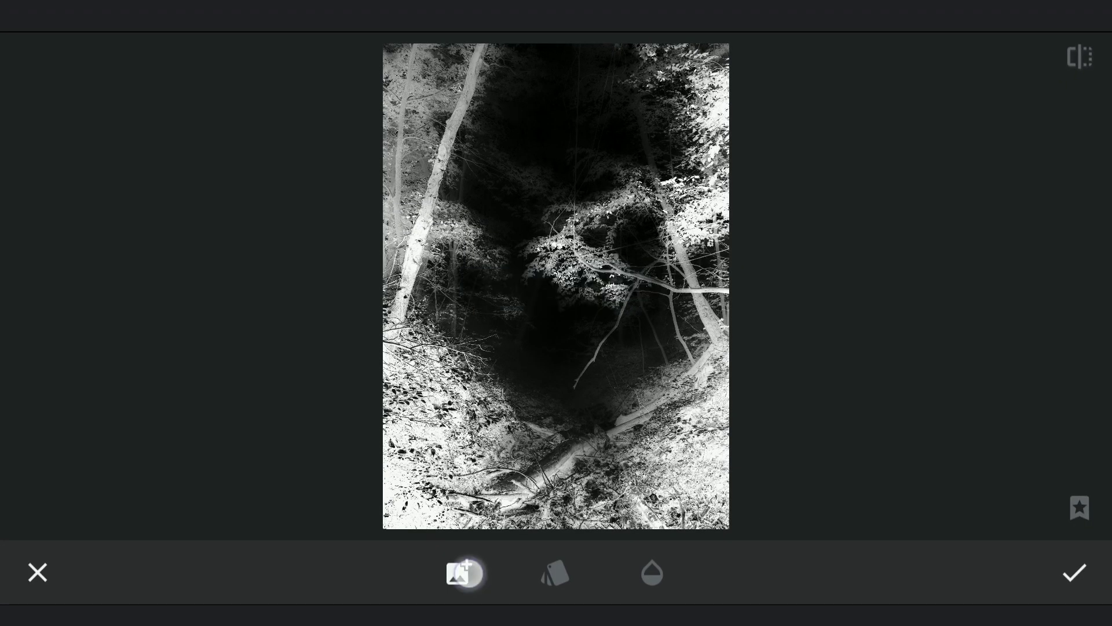
click(464, 573)
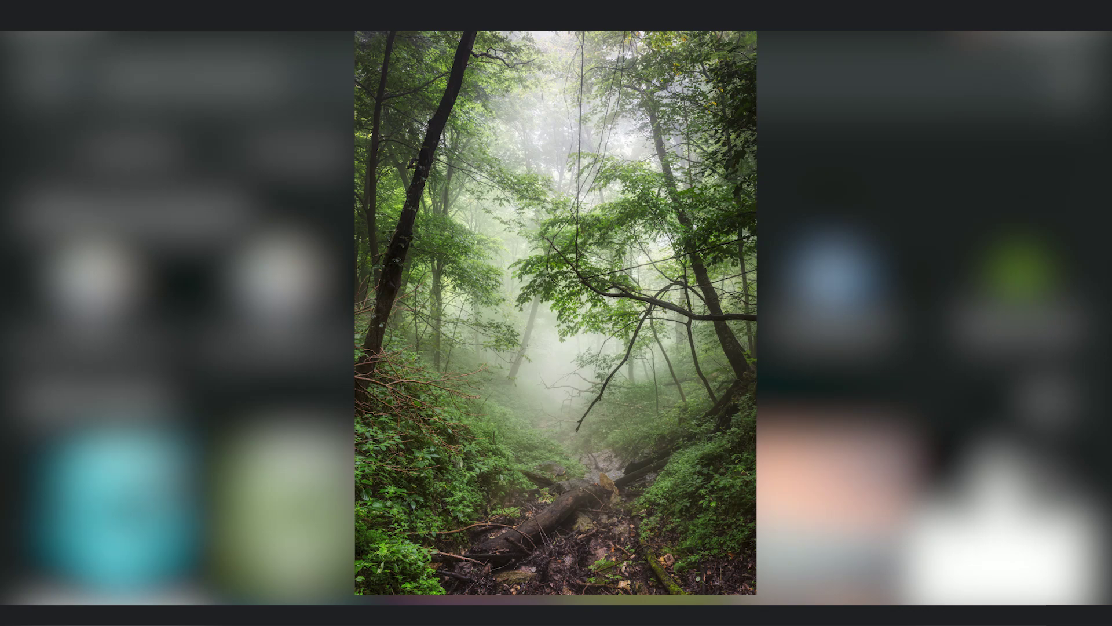
click(522, 469)
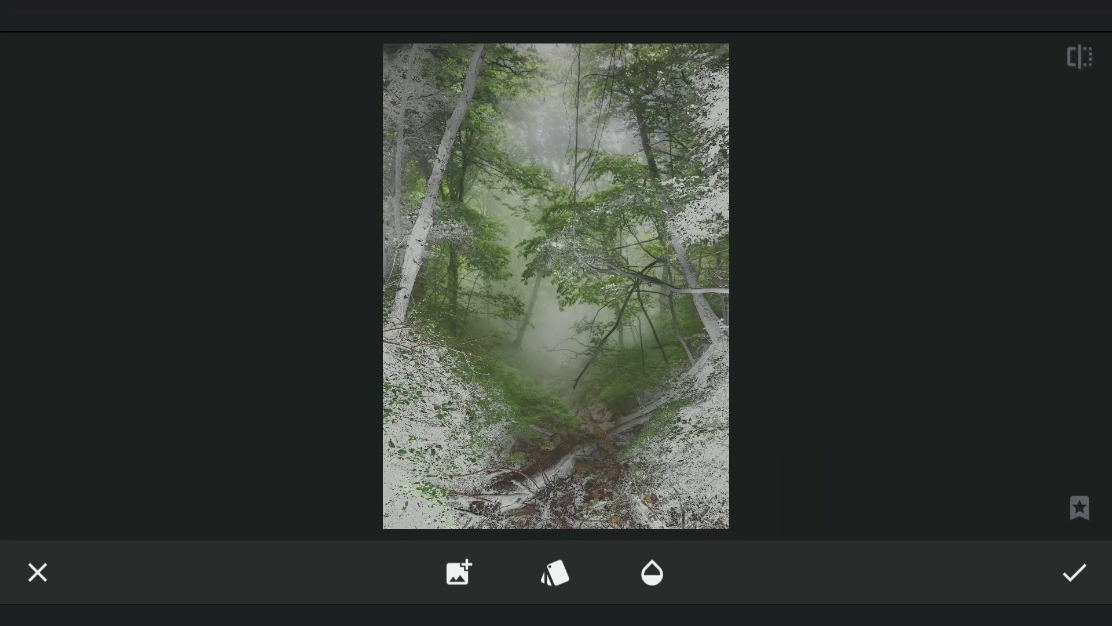
Try Lighten and Subtract blends, settle on Darken and apply the double exposure.
click(553, 574)
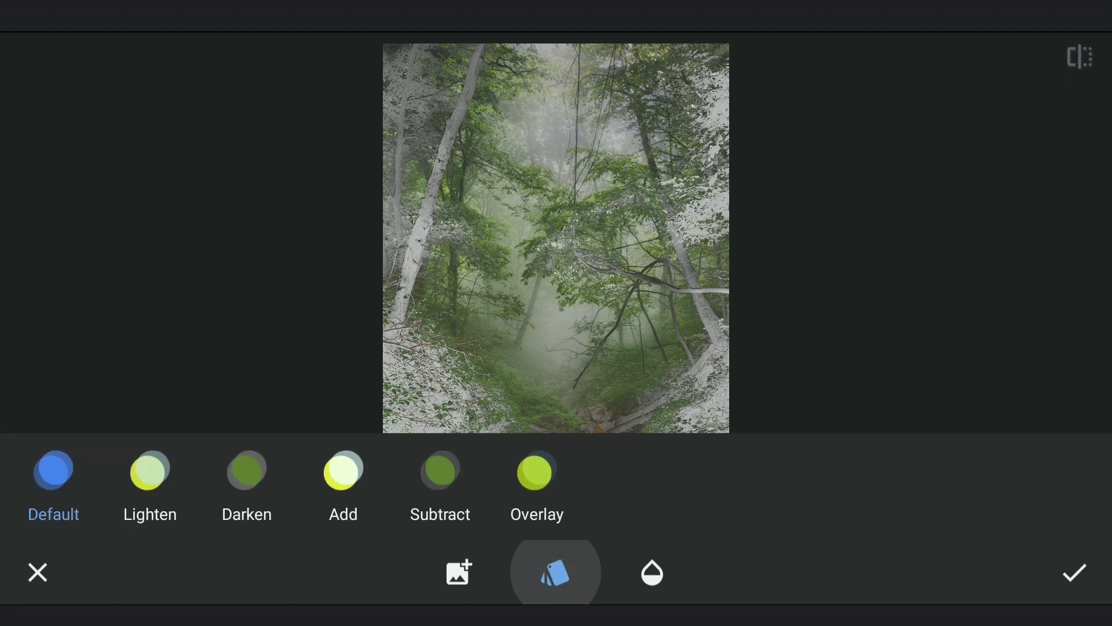
click(150, 471)
click(247, 472)
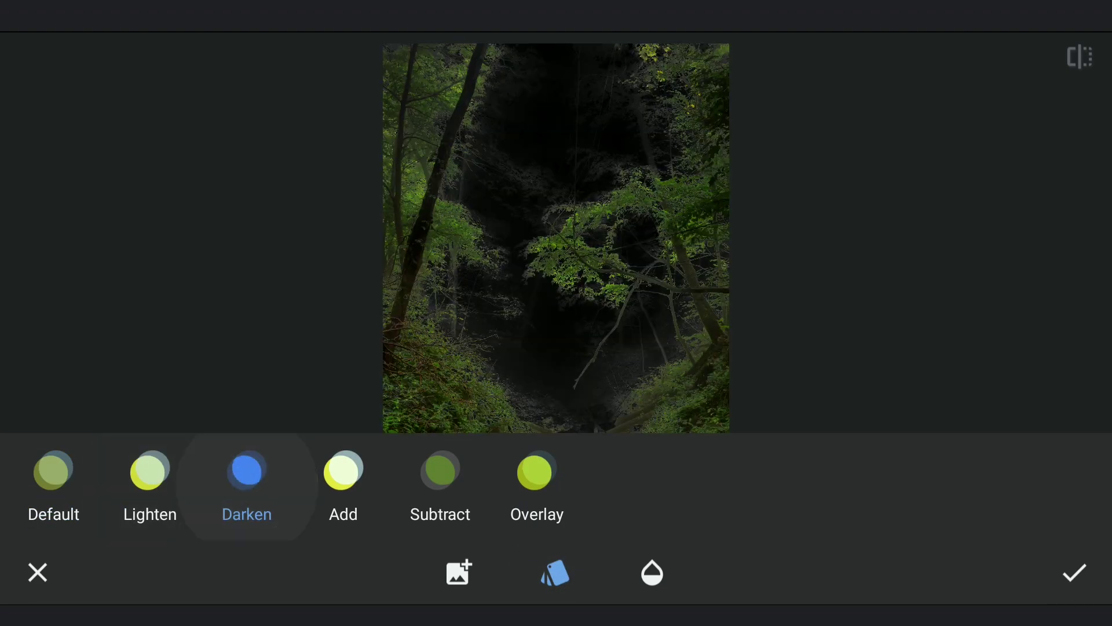
click(440, 472)
click(248, 472)
click(1075, 573)
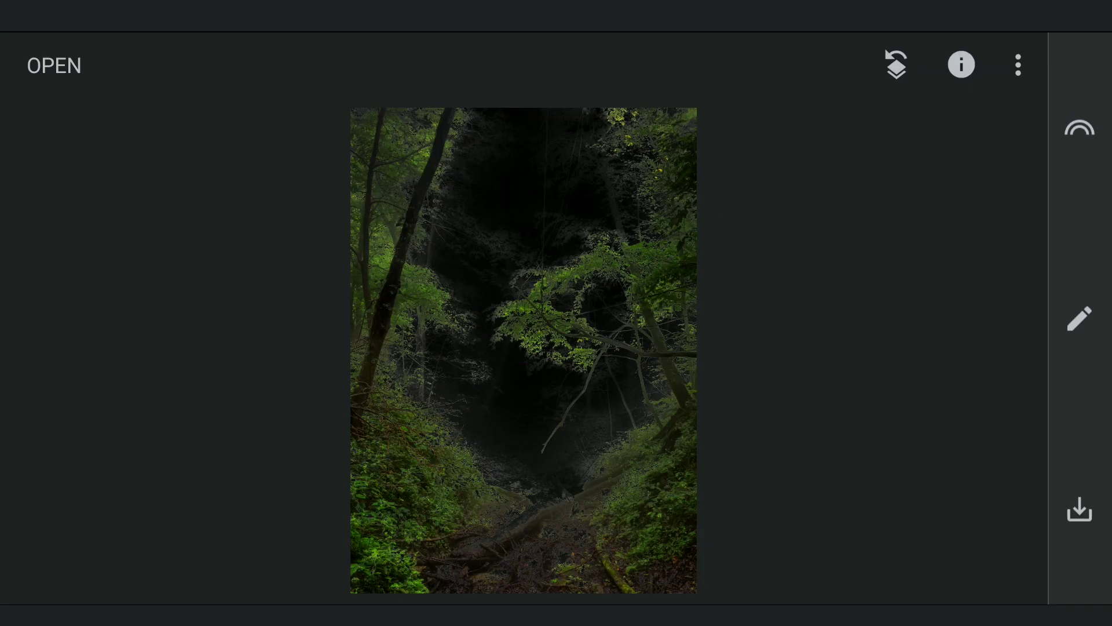
click(1079, 319)
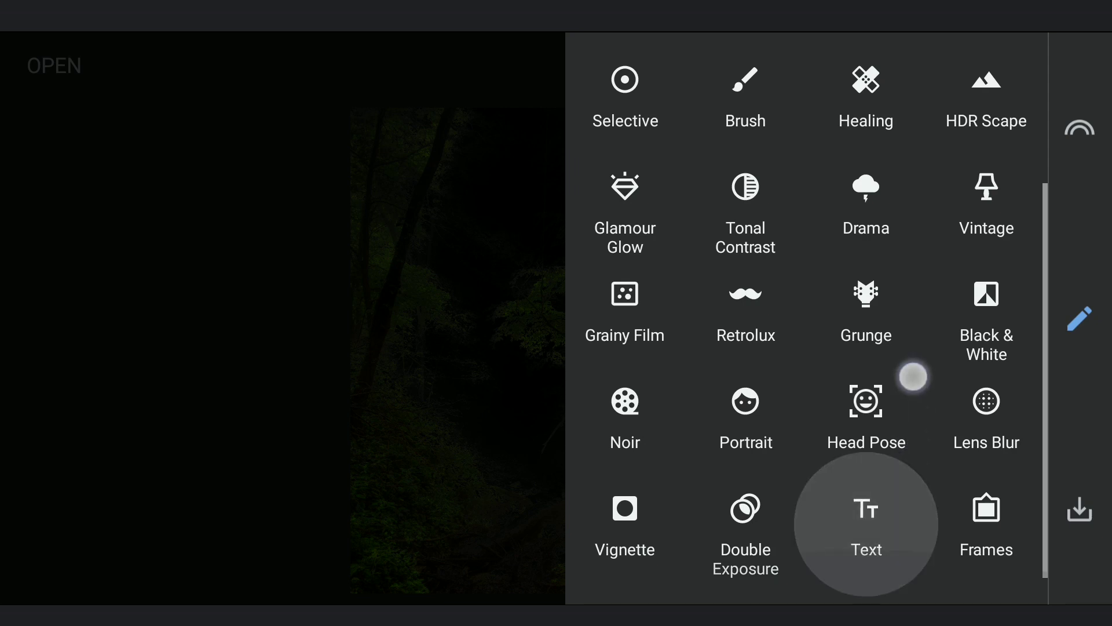
Start a second Double Exposure and layer the saved cyan foggy forest photo.
click(743, 515)
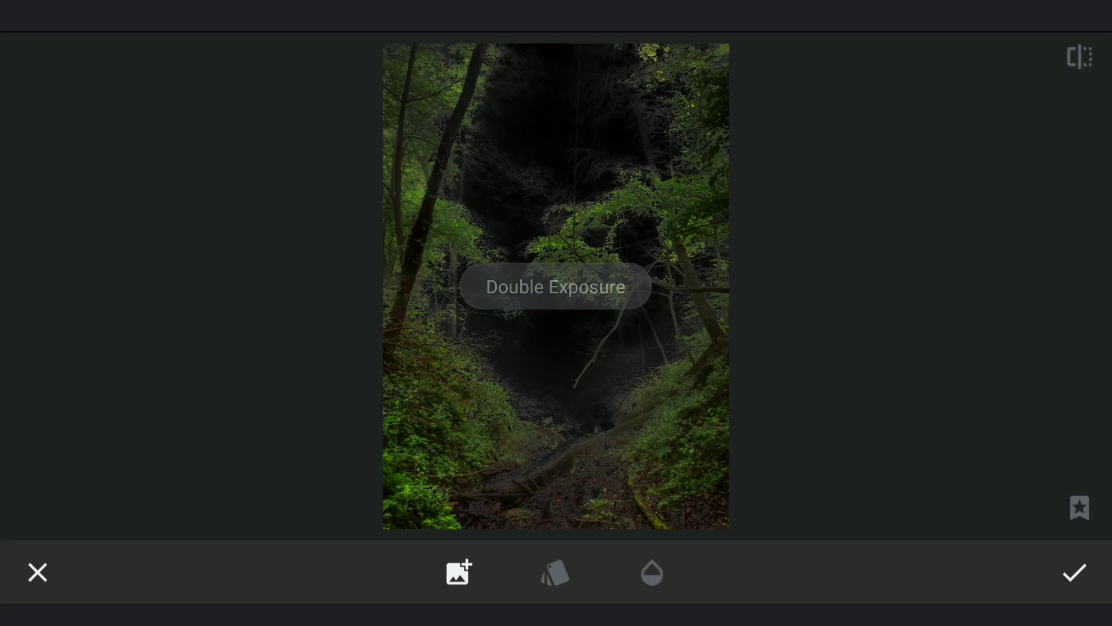
click(457, 572)
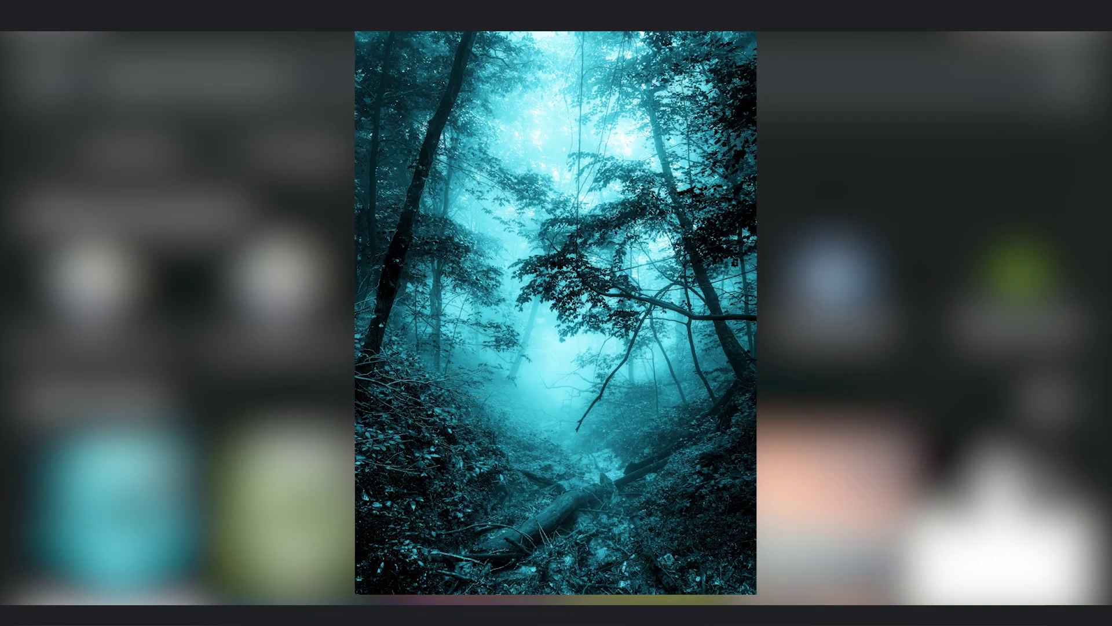
click(556, 313)
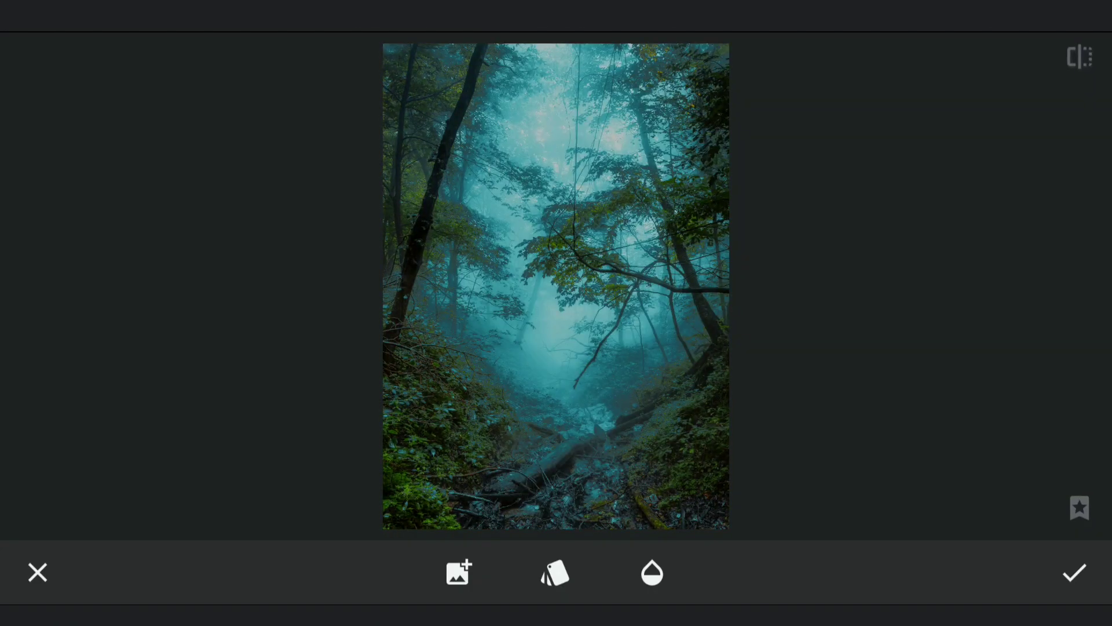
Cycle through the blend modes, settle on Lighten and apply the cyan double exposure.
click(556, 573)
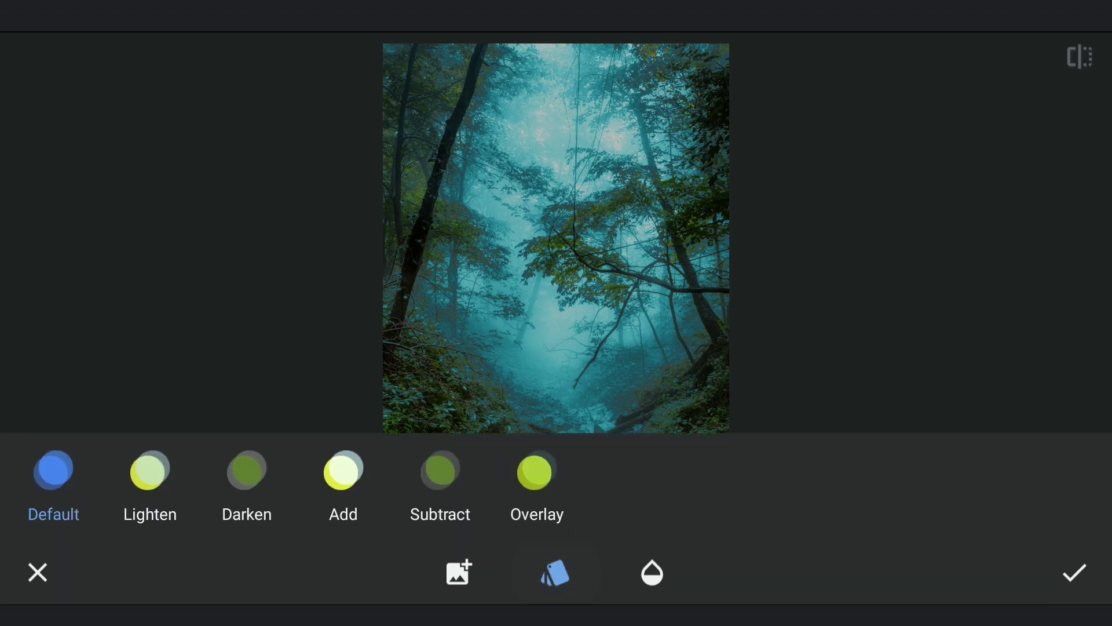
click(343, 483)
click(439, 471)
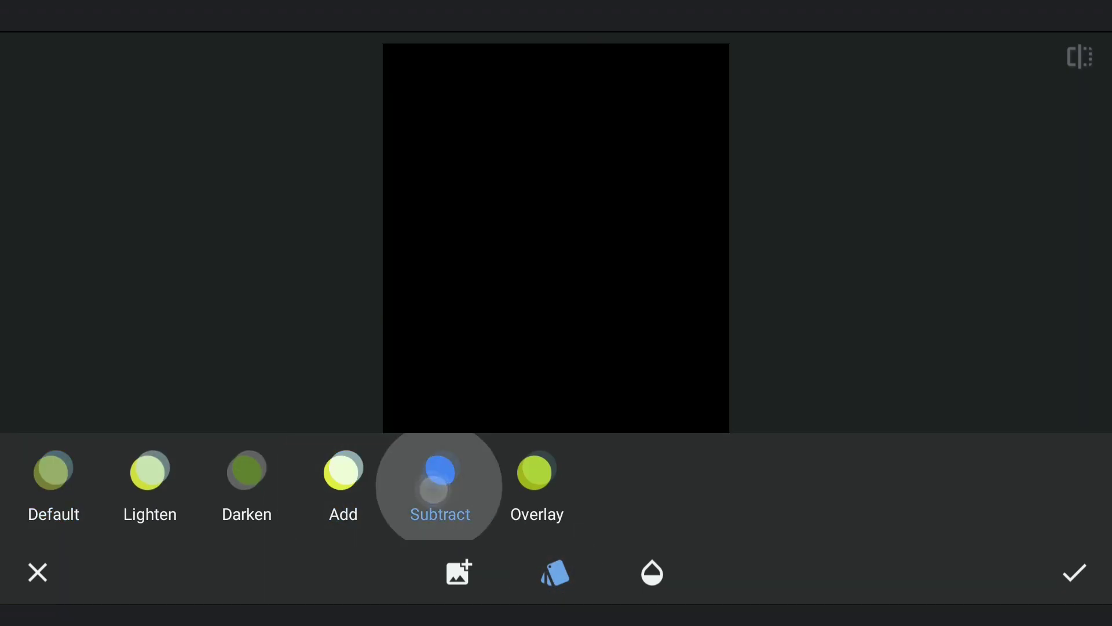
click(52, 472)
click(149, 471)
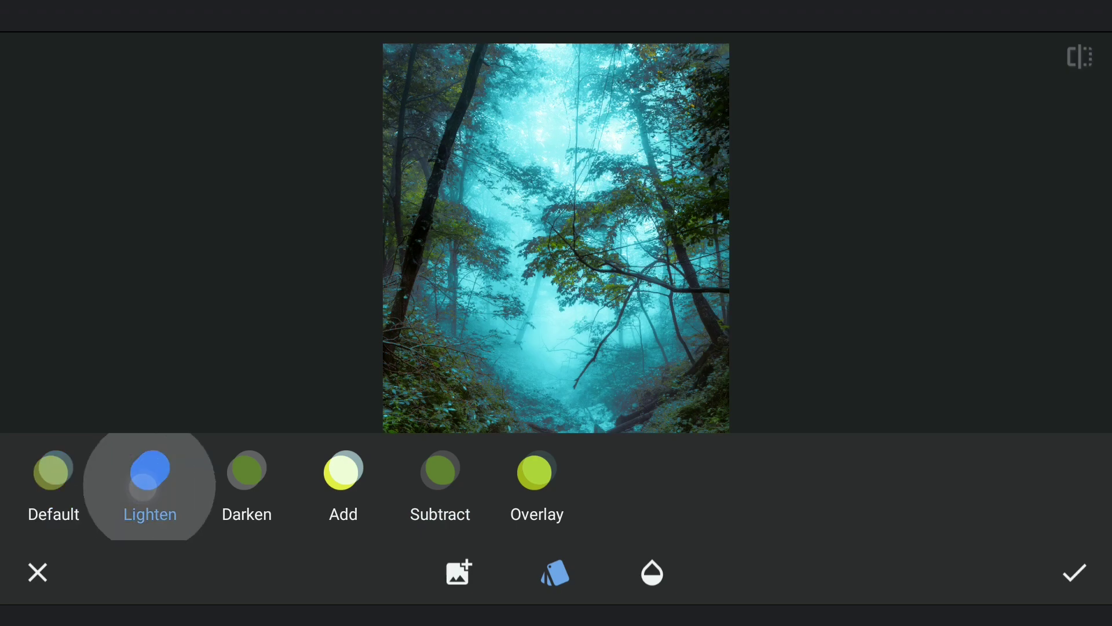
click(247, 471)
click(343, 476)
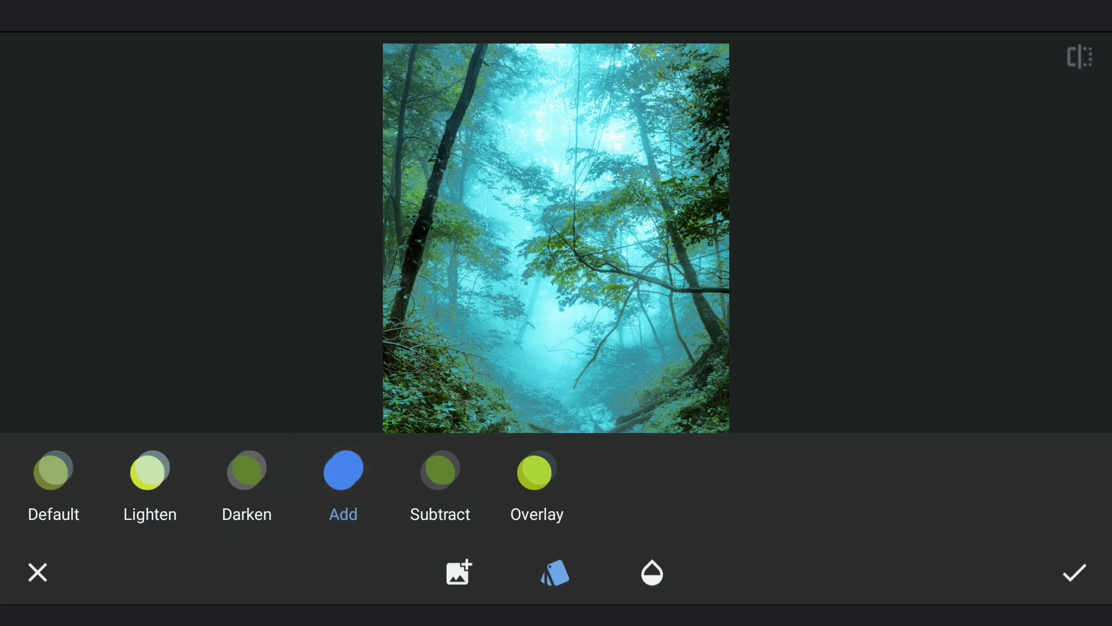
click(150, 471)
click(248, 471)
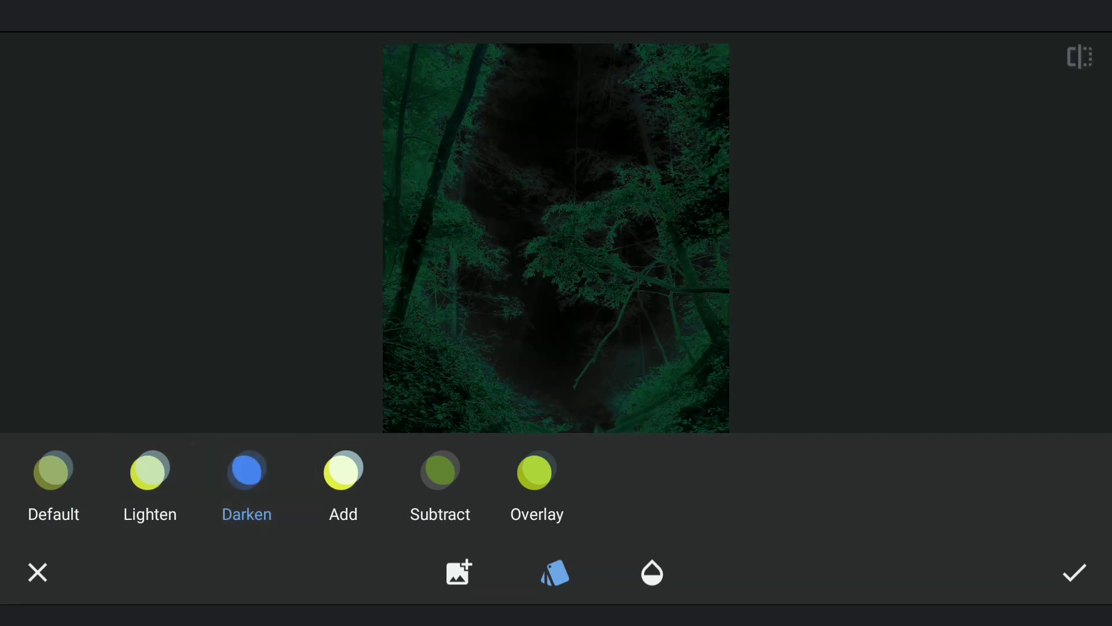
click(344, 471)
click(150, 471)
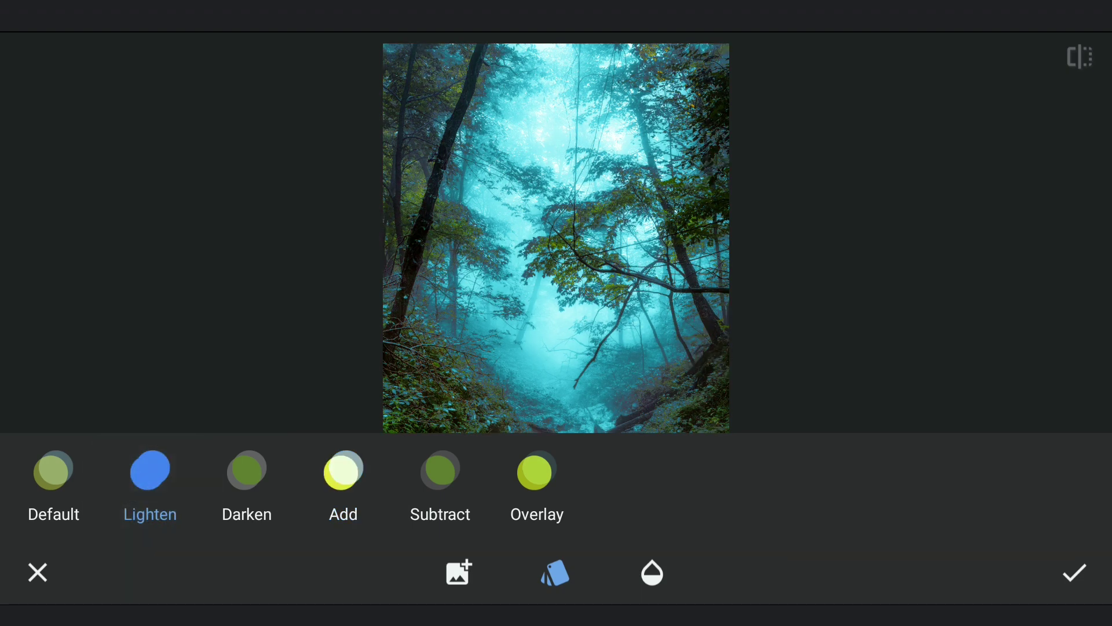
click(343, 471)
click(150, 471)
click(1075, 572)
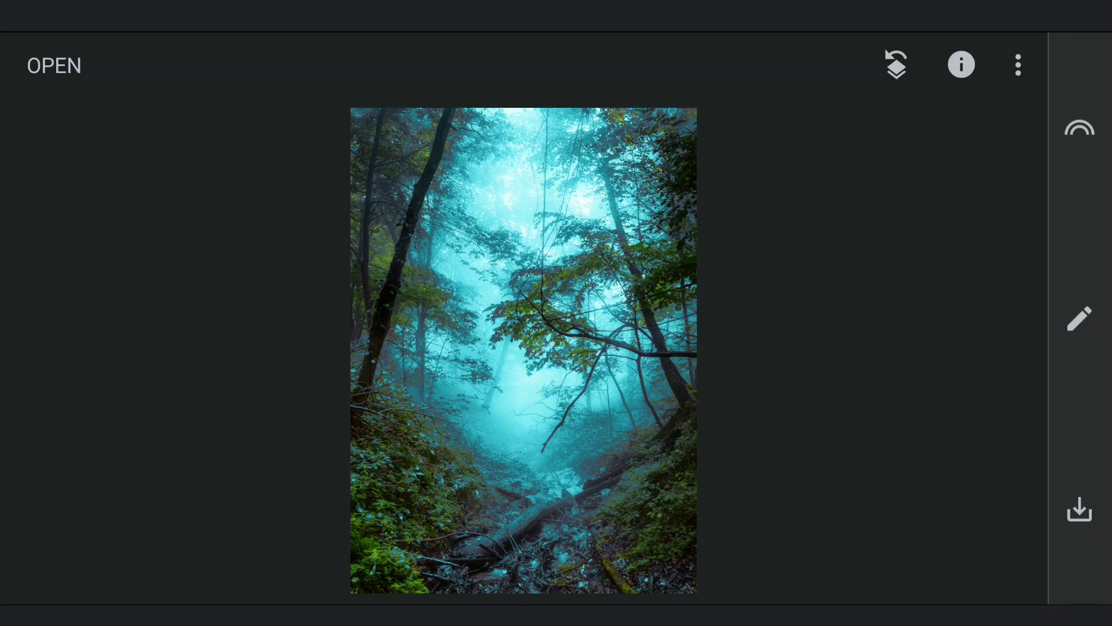
click(896, 65)
Open the top Double Exposure's Stacks Brush, invert its mask and lower the brush strength.
click(176, 475)
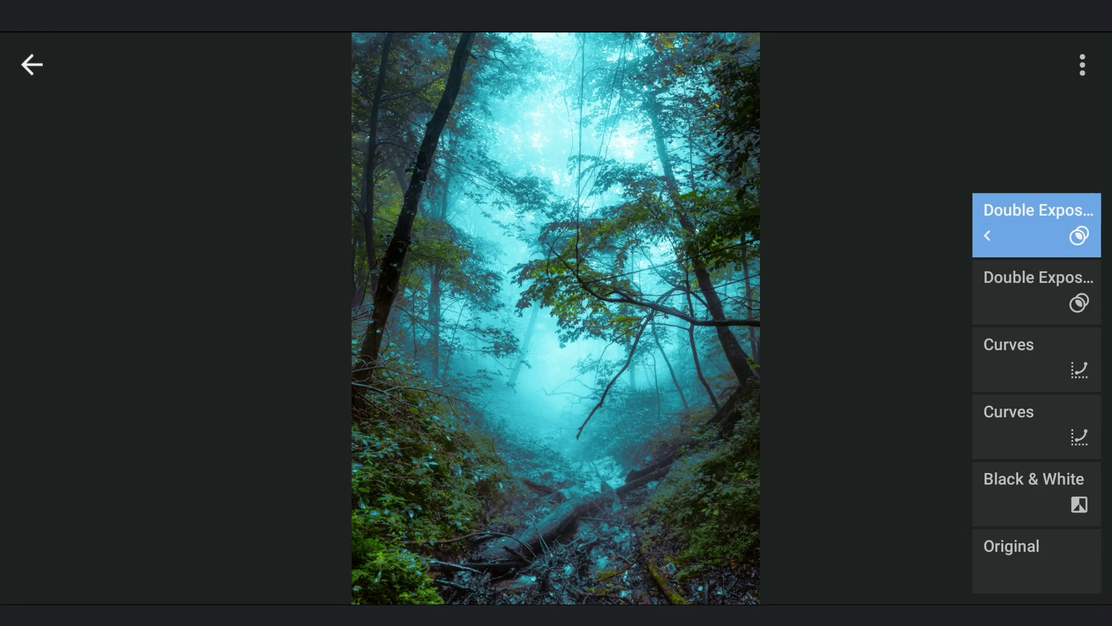
click(987, 235)
click(872, 225)
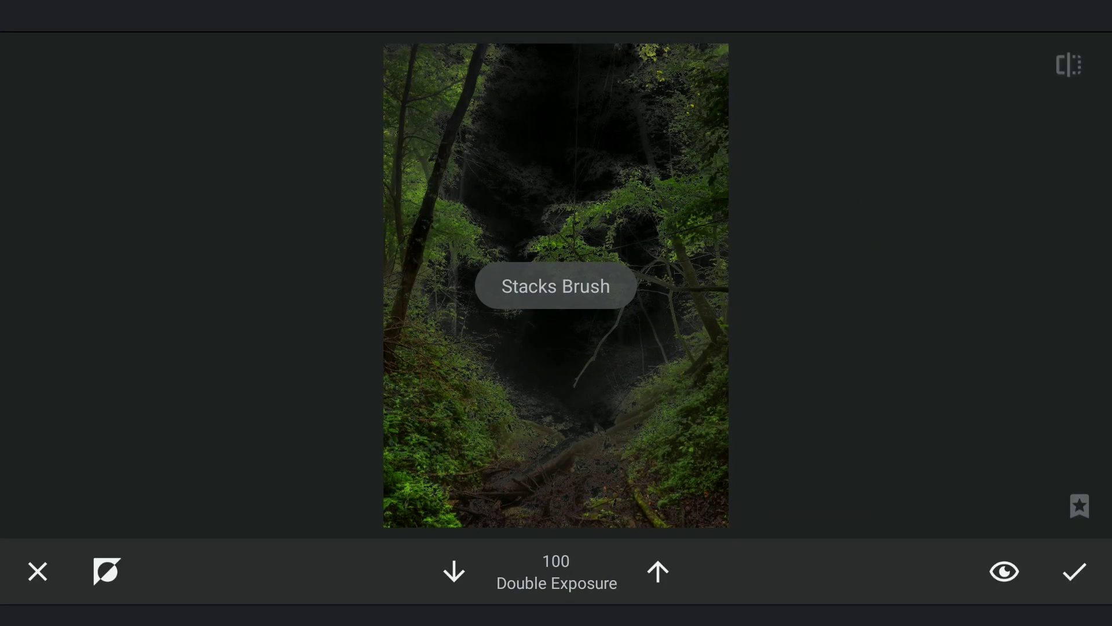
click(106, 571)
click(454, 571)
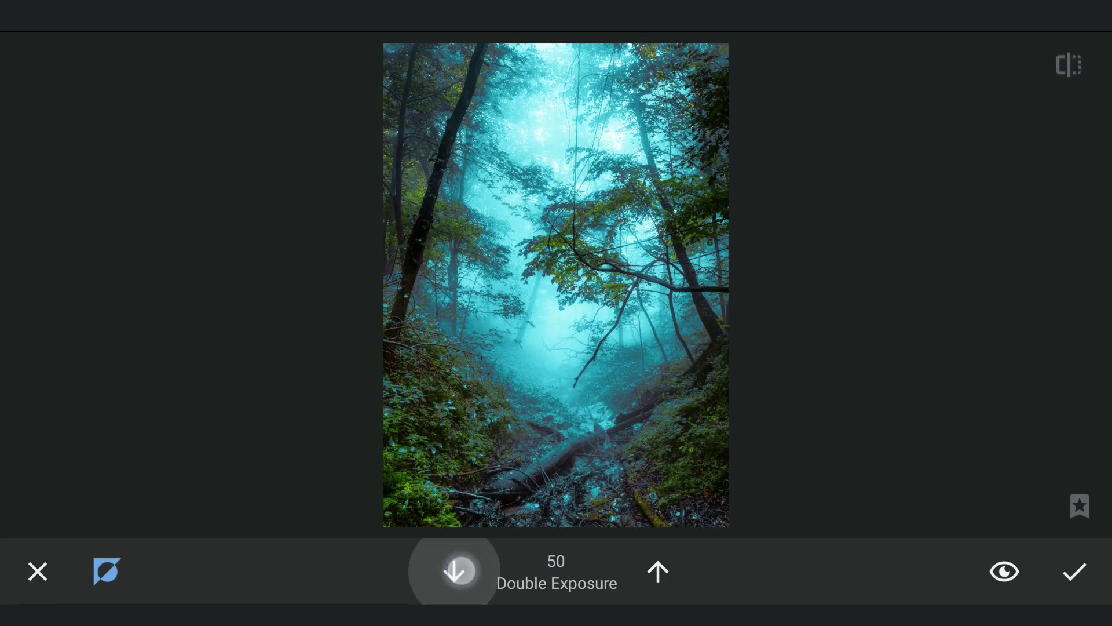
scroll(556, 313, down, 3)
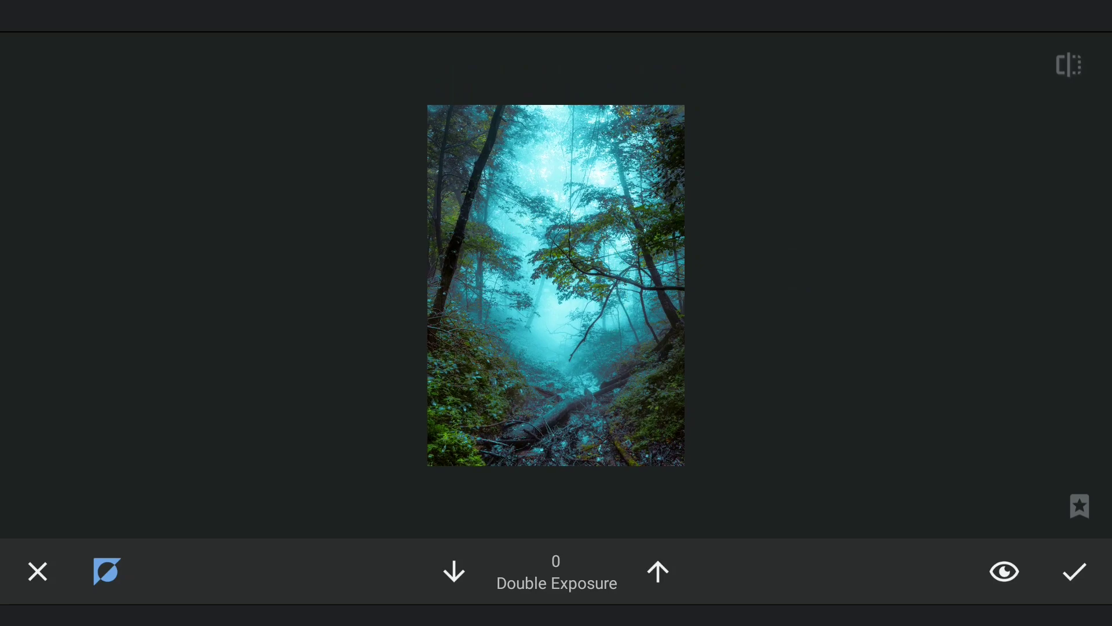
scroll(556, 314, up, 3)
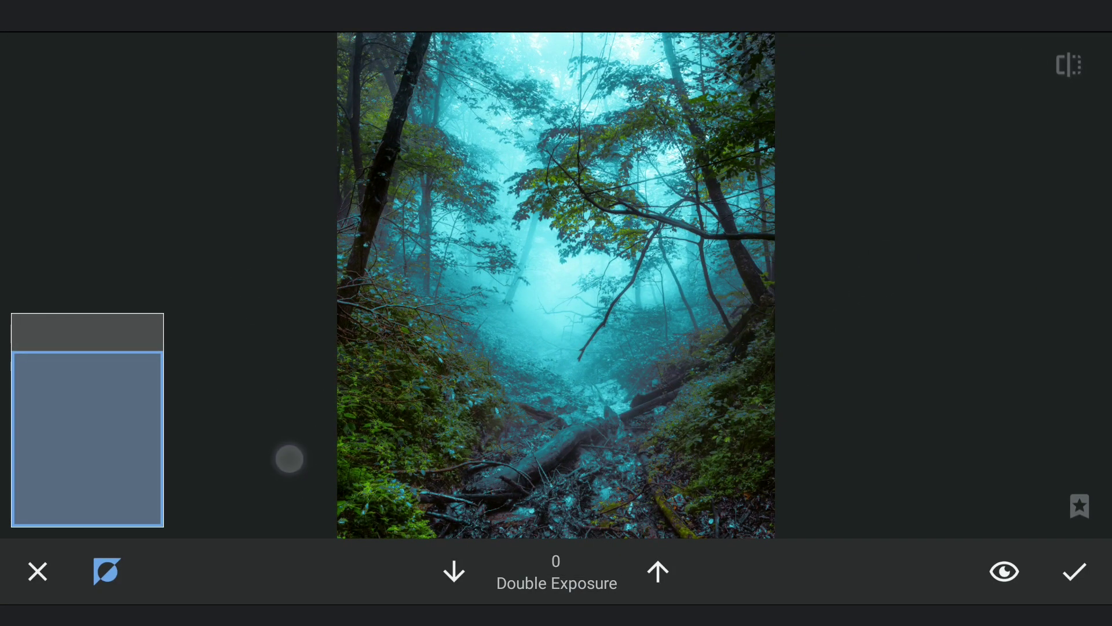
scroll(556, 286, down, 3)
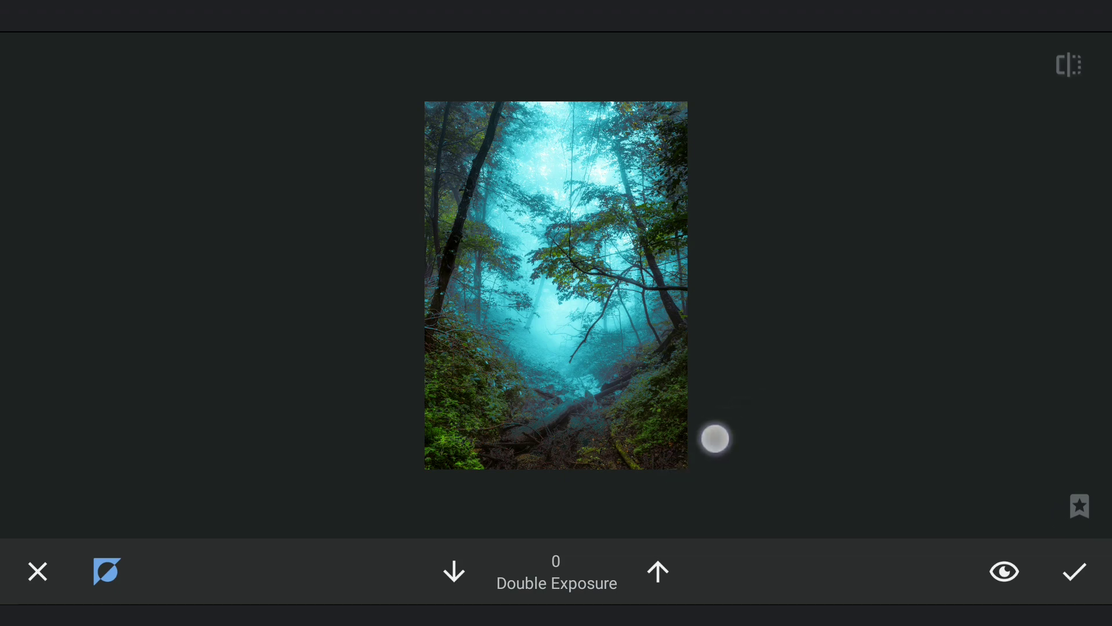
scroll(556, 287, up, 3)
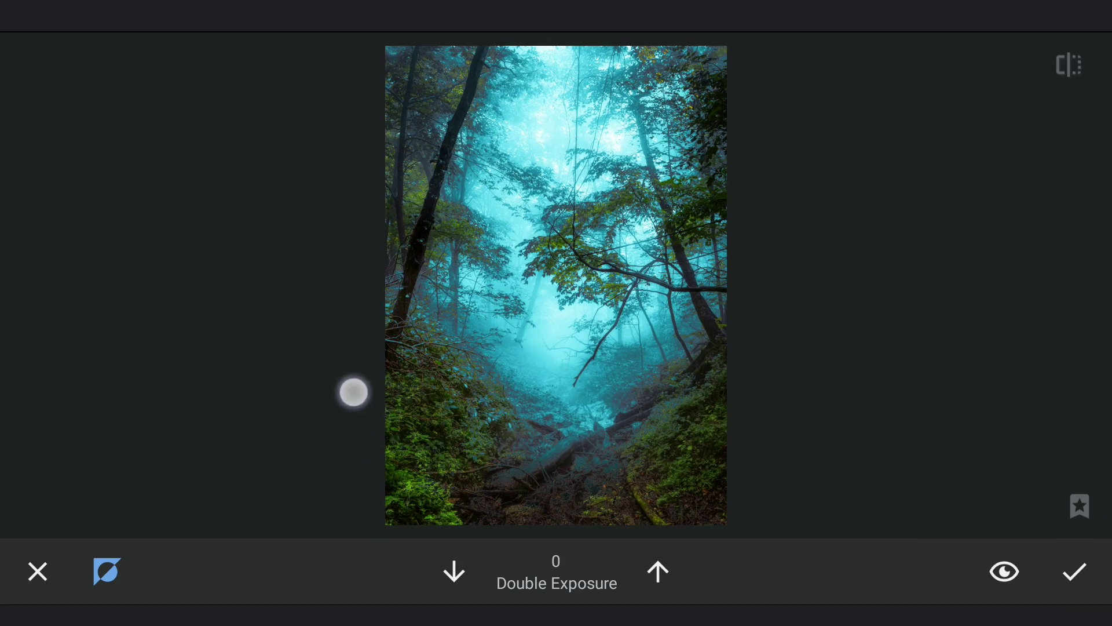
Repeatedly compare the blended photo against the original, then apply the mask changes.
click(1078, 68)
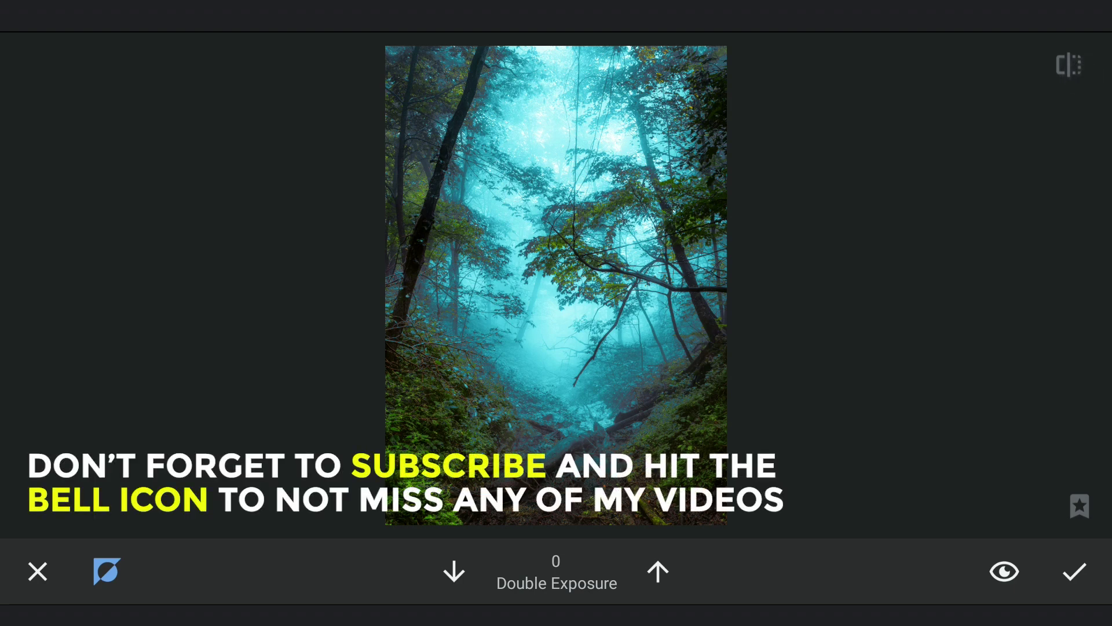
click(1077, 69)
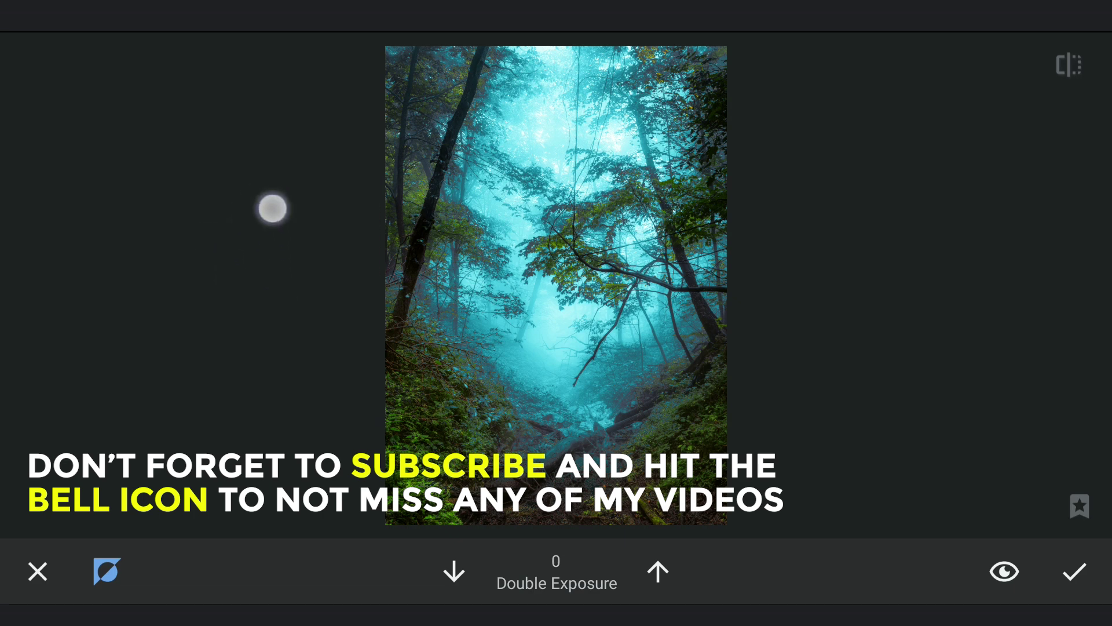
click(1069, 66)
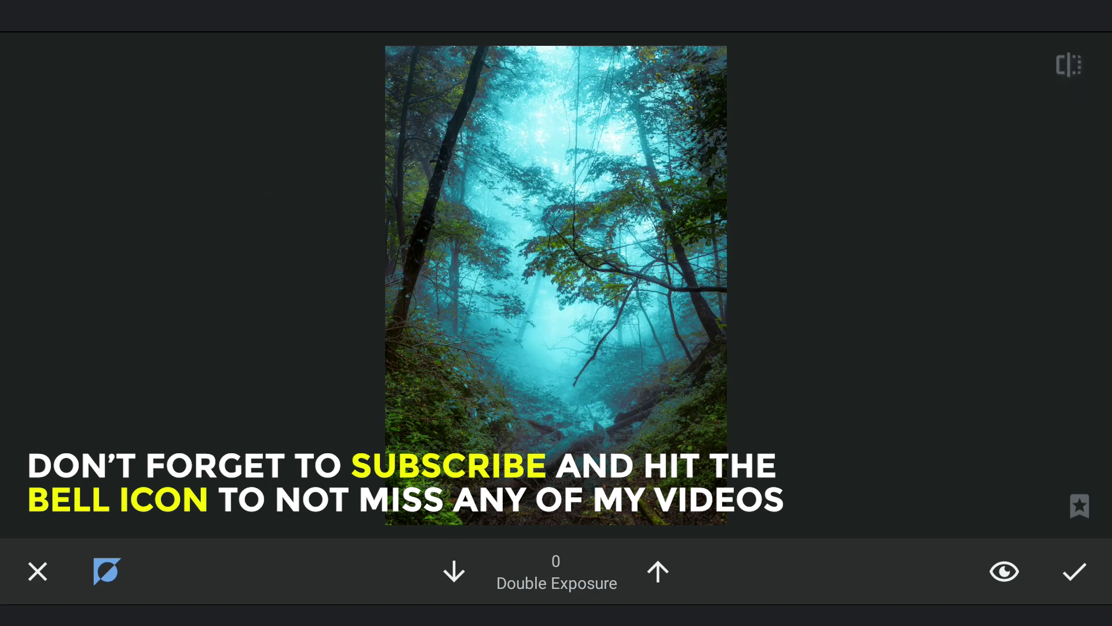
click(1069, 67)
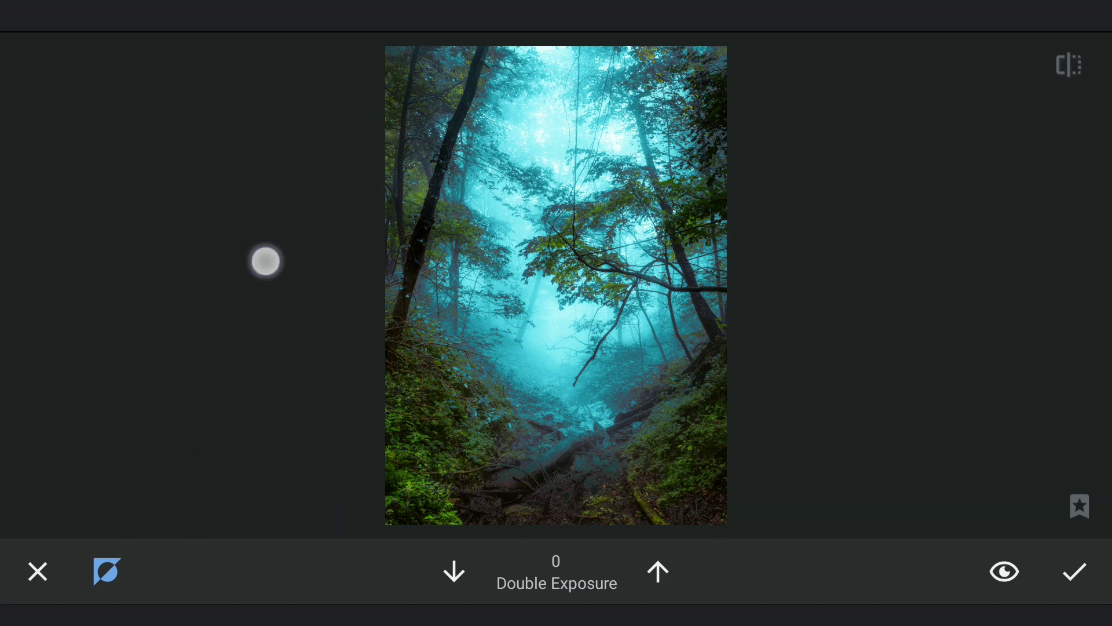
click(1069, 66)
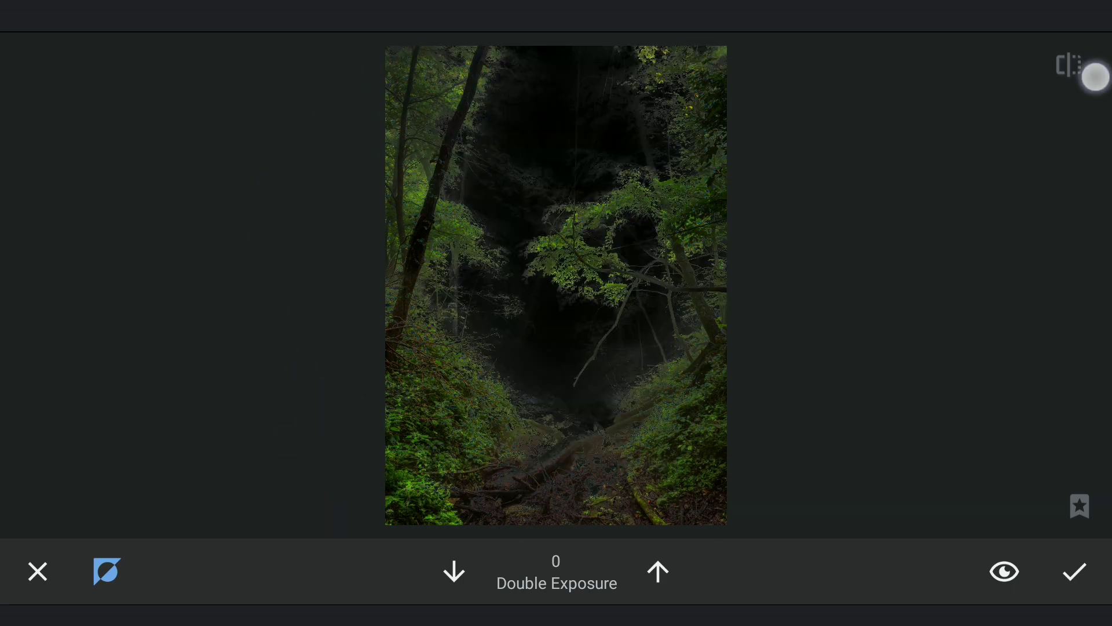
click(1069, 67)
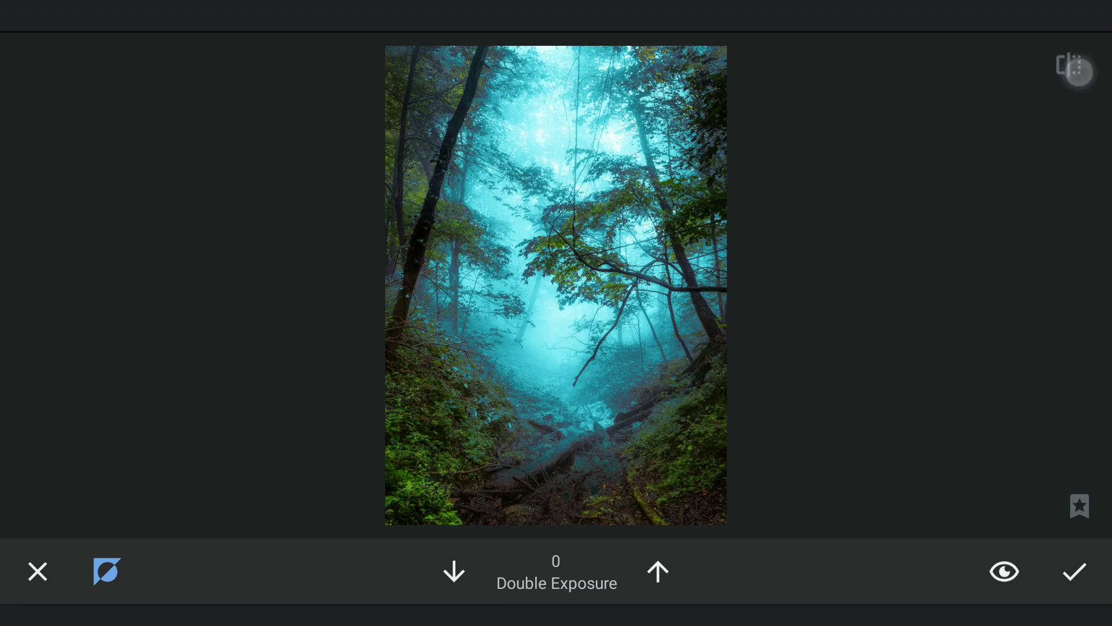
click(1068, 66)
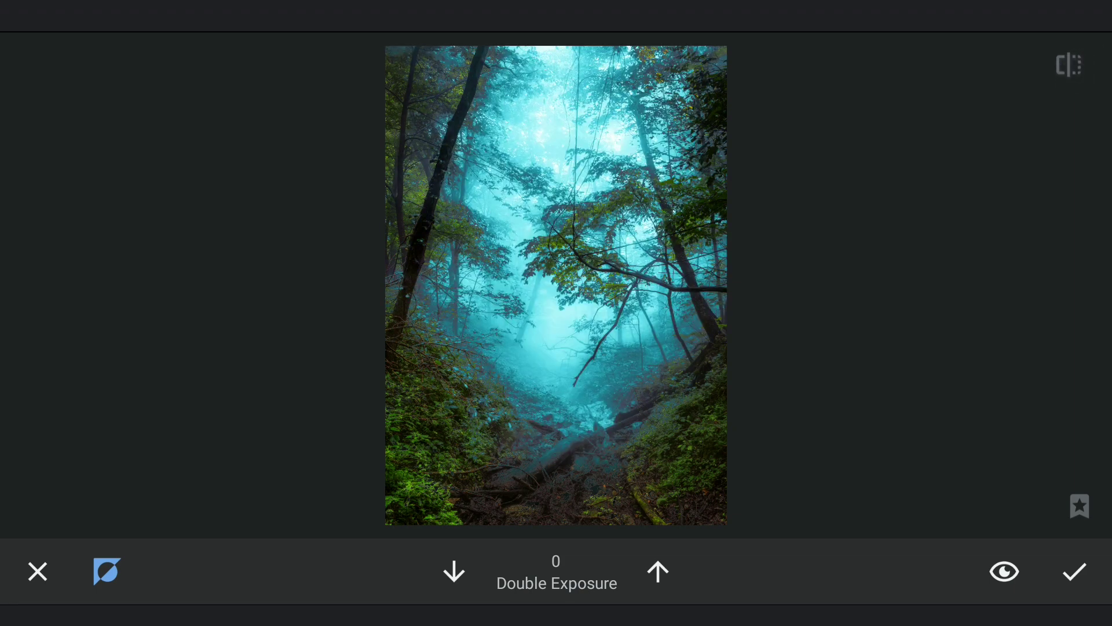
click(1069, 66)
click(1069, 66)
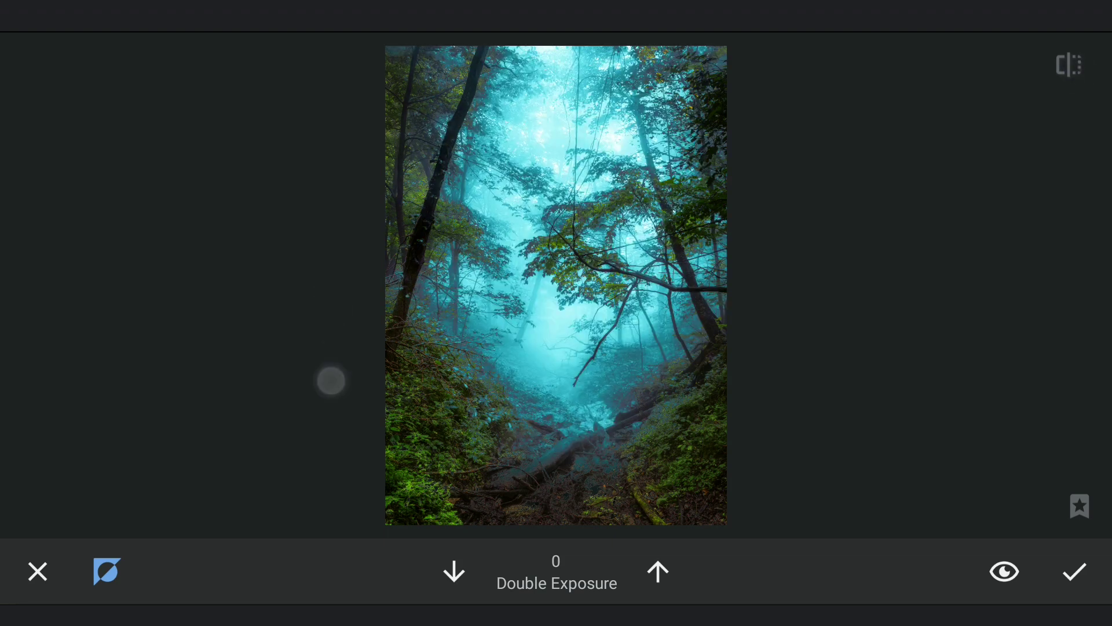
scroll(331, 301, up, 3)
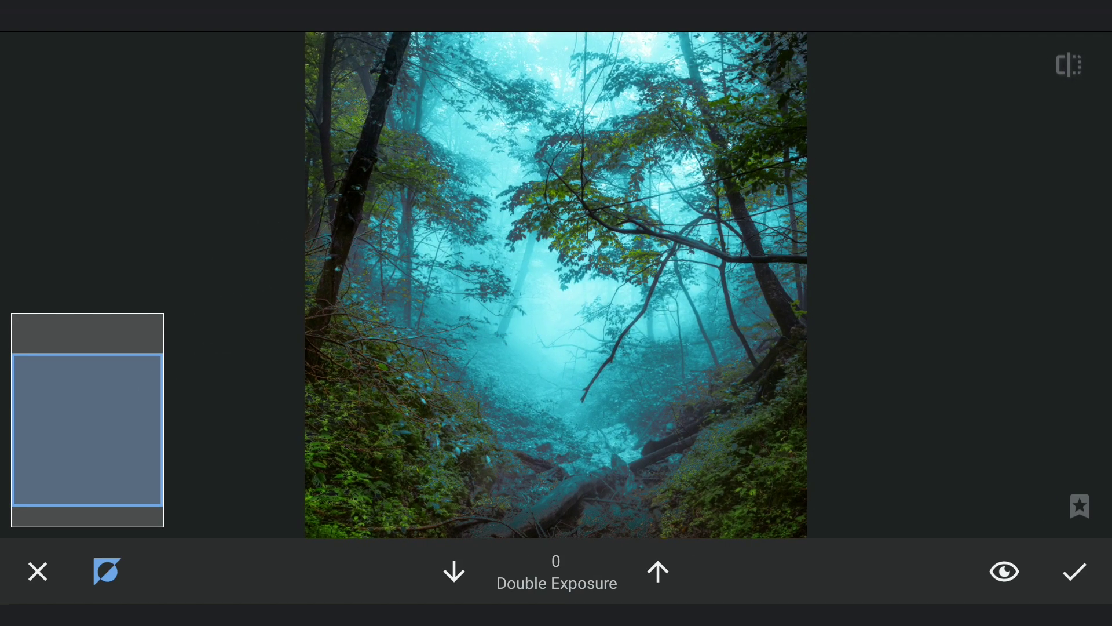
scroll(530, 287, up, 2)
scroll(530, 286, down, 1)
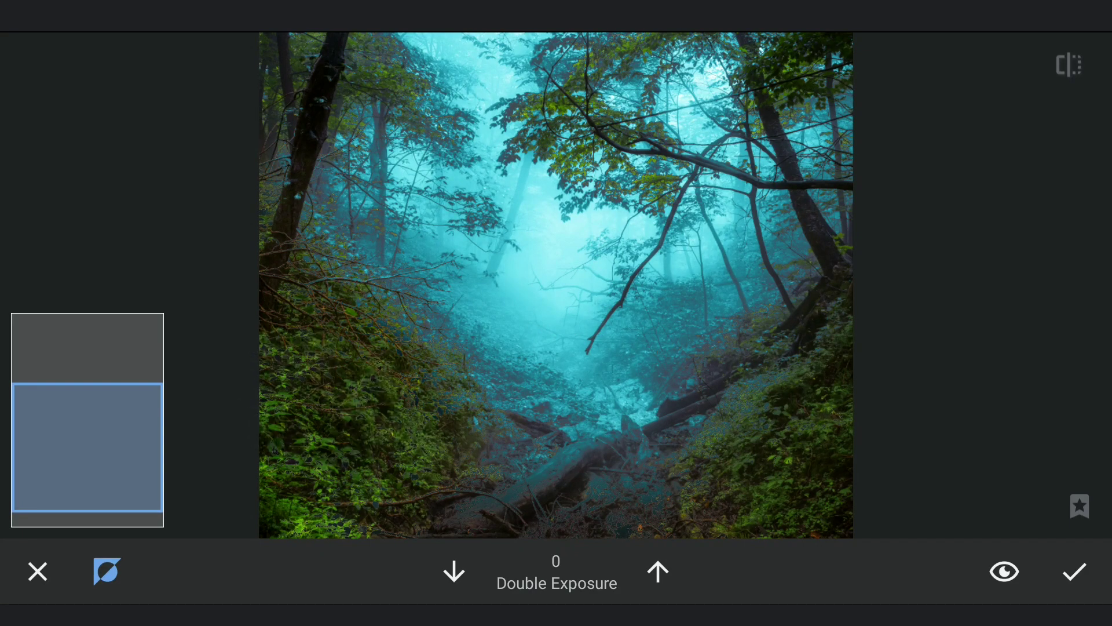
click(1069, 66)
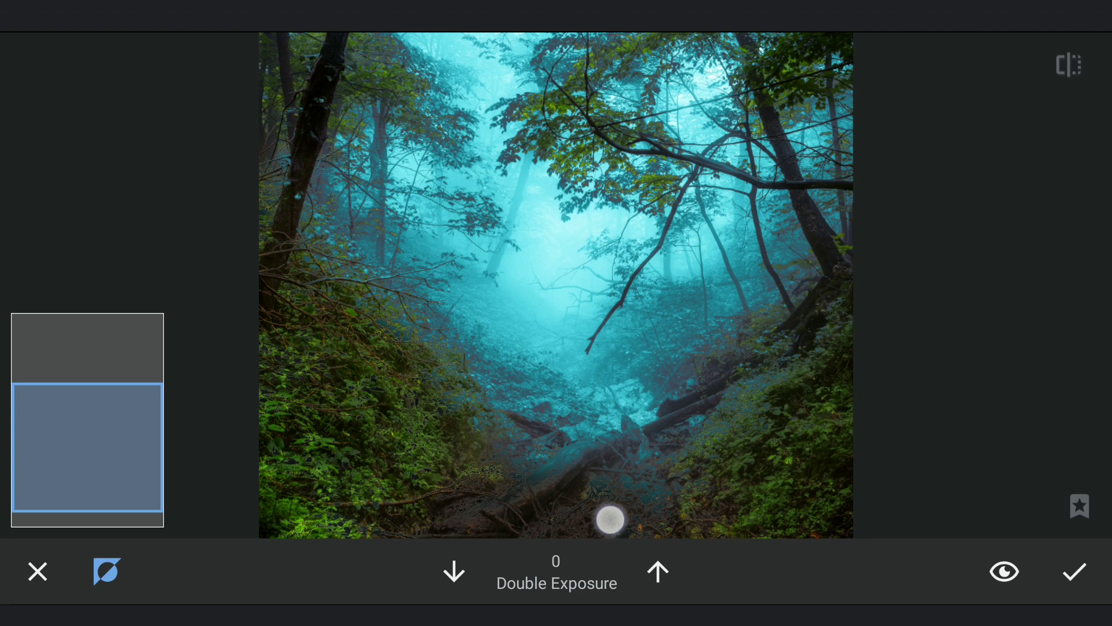
click(1069, 65)
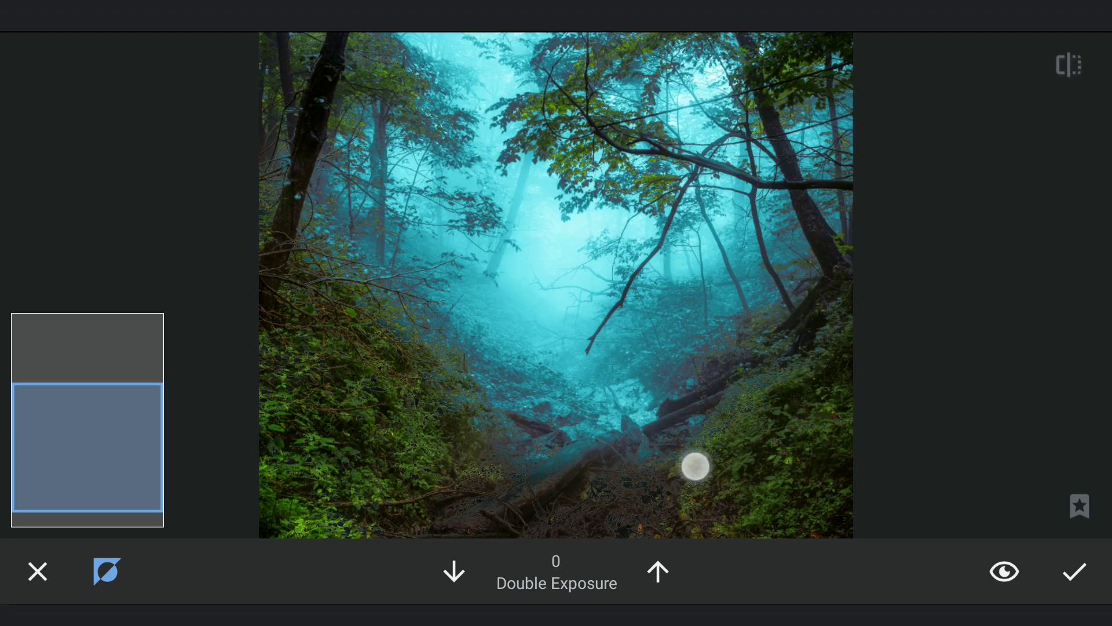
scroll(557, 287, down, 3)
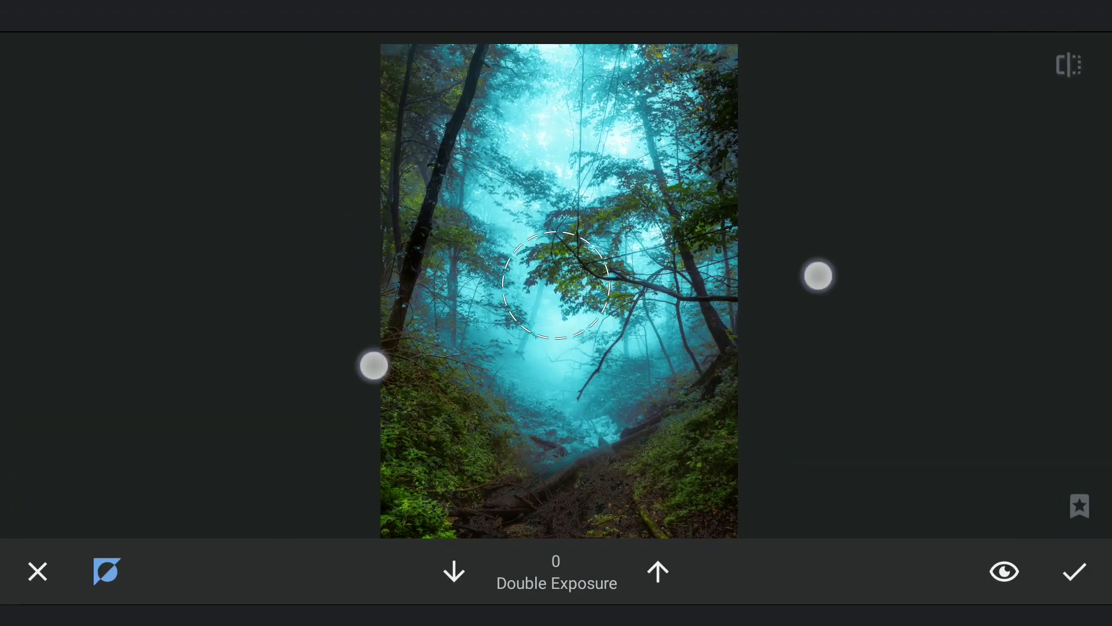
scroll(556, 287, down, 2)
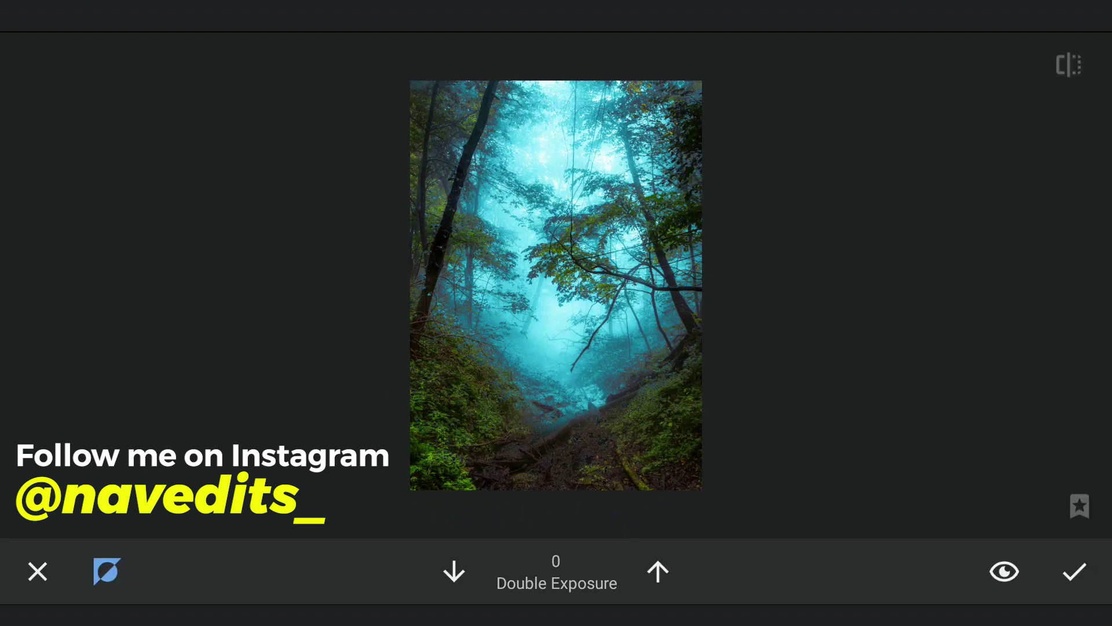
click(1069, 65)
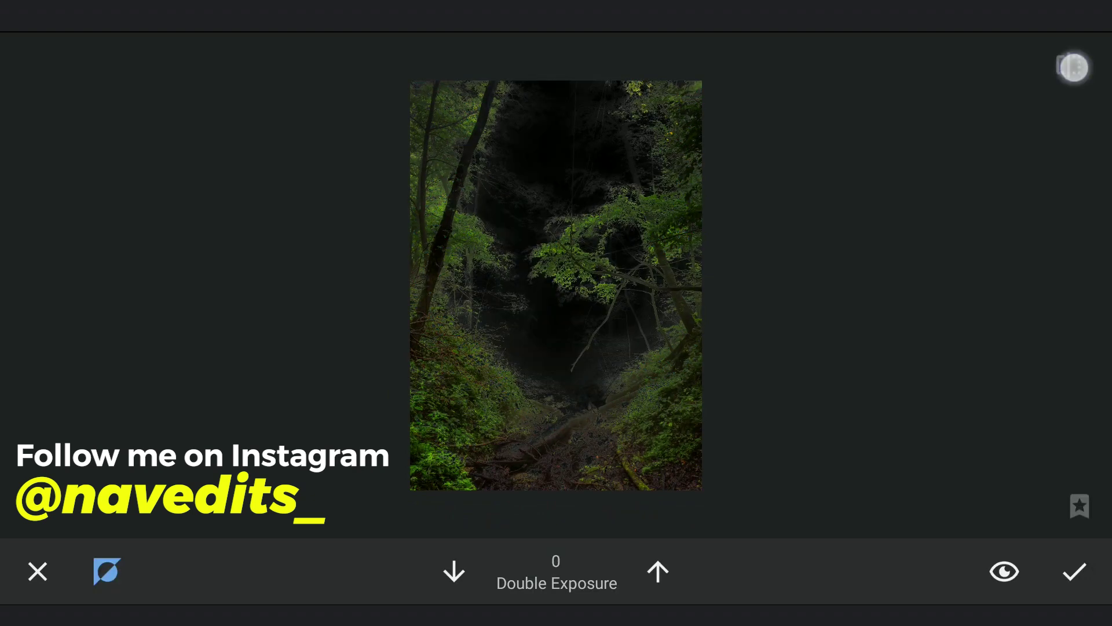
click(1075, 572)
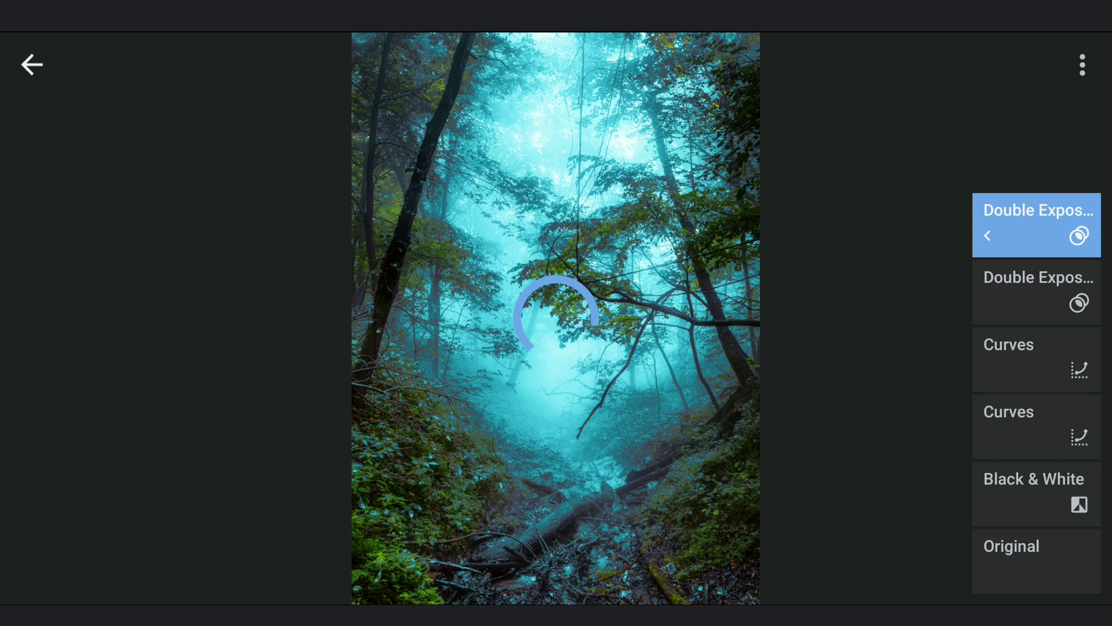
Add a new Curves edit raising the midtones to brighten the cyan forest and apply it.
click(31, 65)
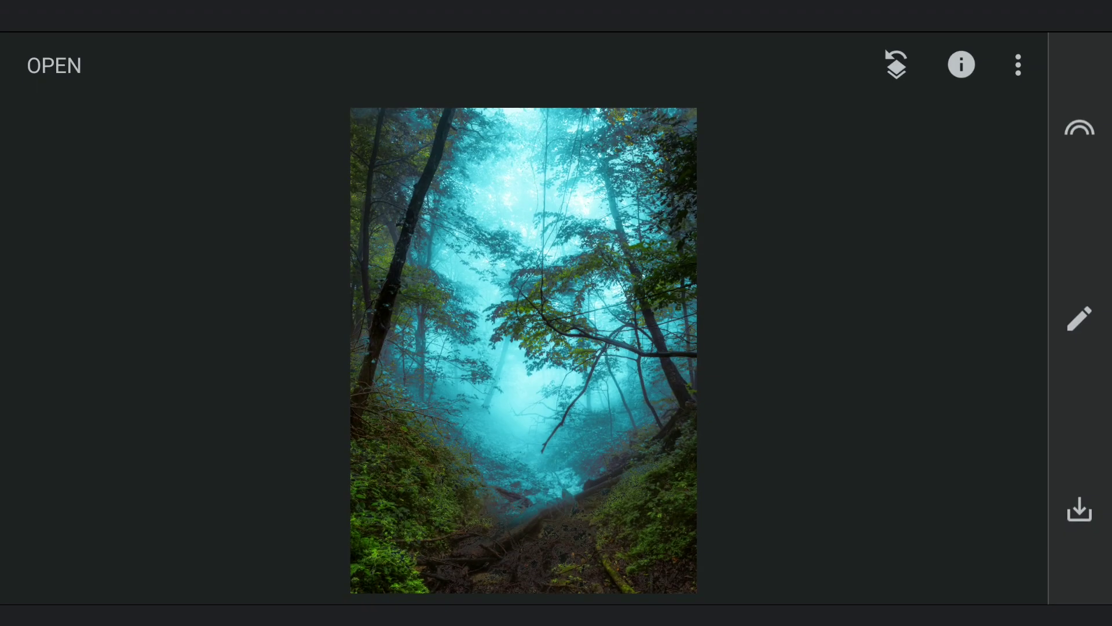
click(1079, 319)
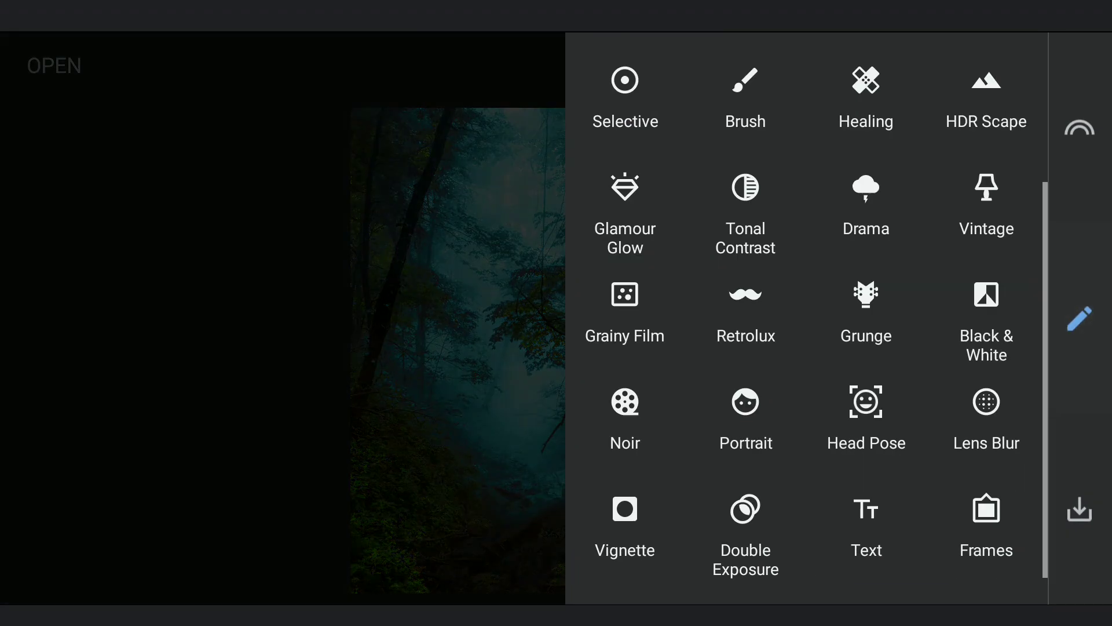
scroll(925, 348, up, 5)
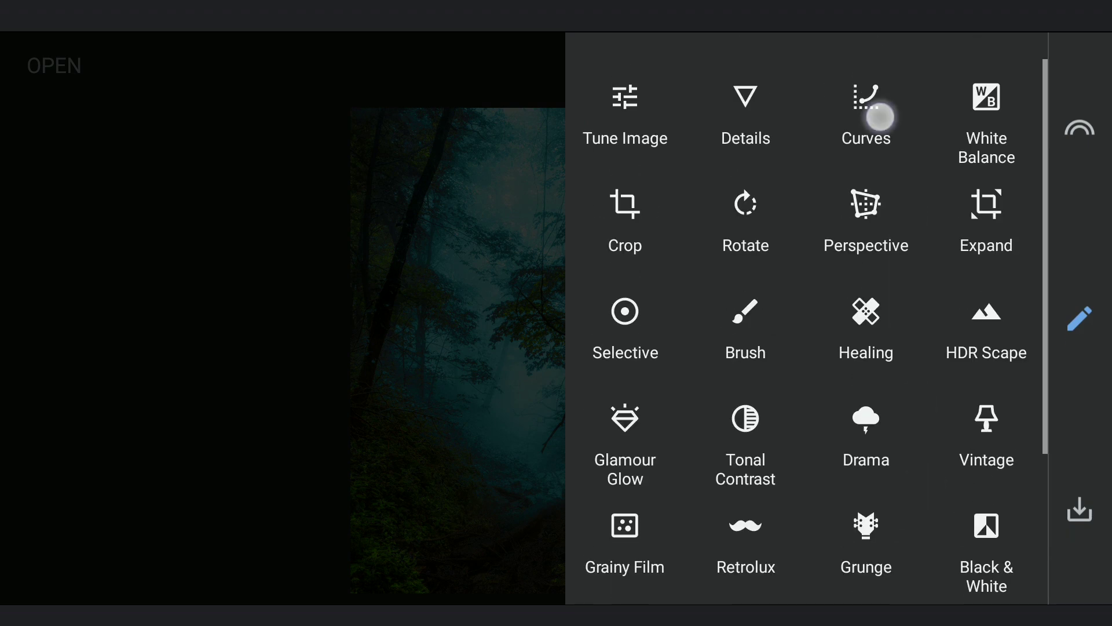
click(880, 116)
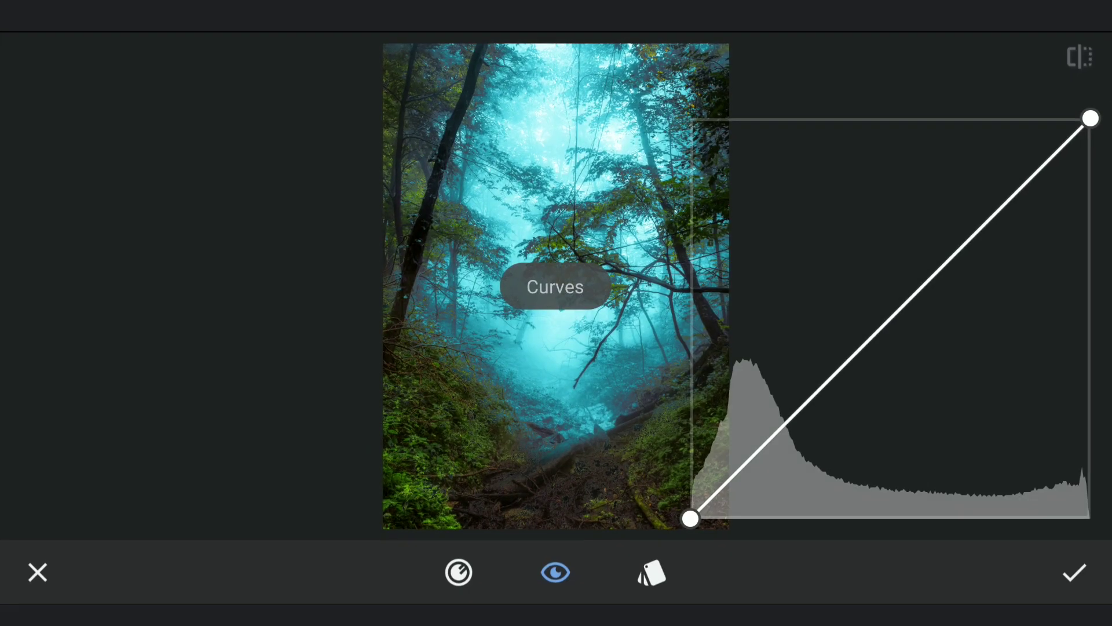
mouse_move(895, 316)
mouse_down()
mouse_move(879, 294)
mouse_move(900, 267)
mouse_up()
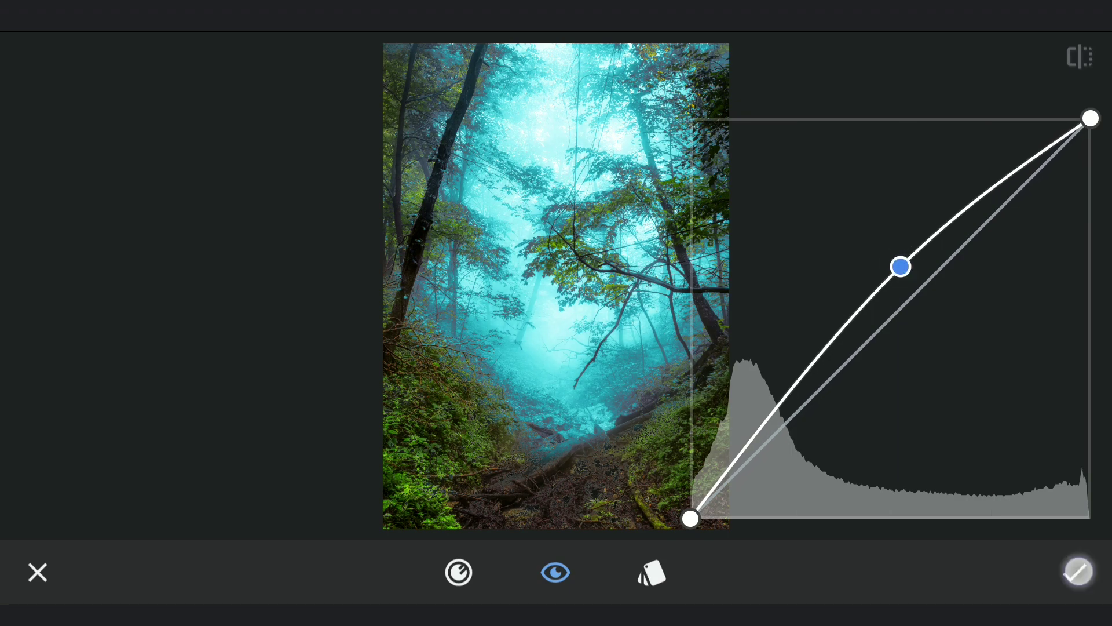
click(1078, 571)
Show the list of applied edits with the latest Curves entry selected.
click(900, 65)
click(139, 473)
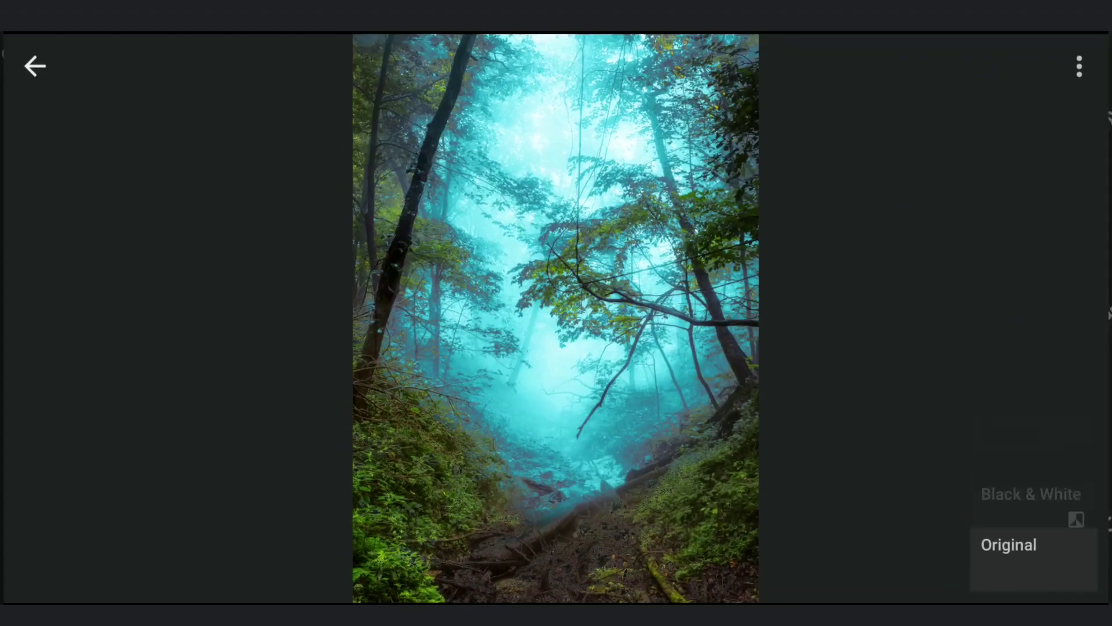
click(1047, 164)
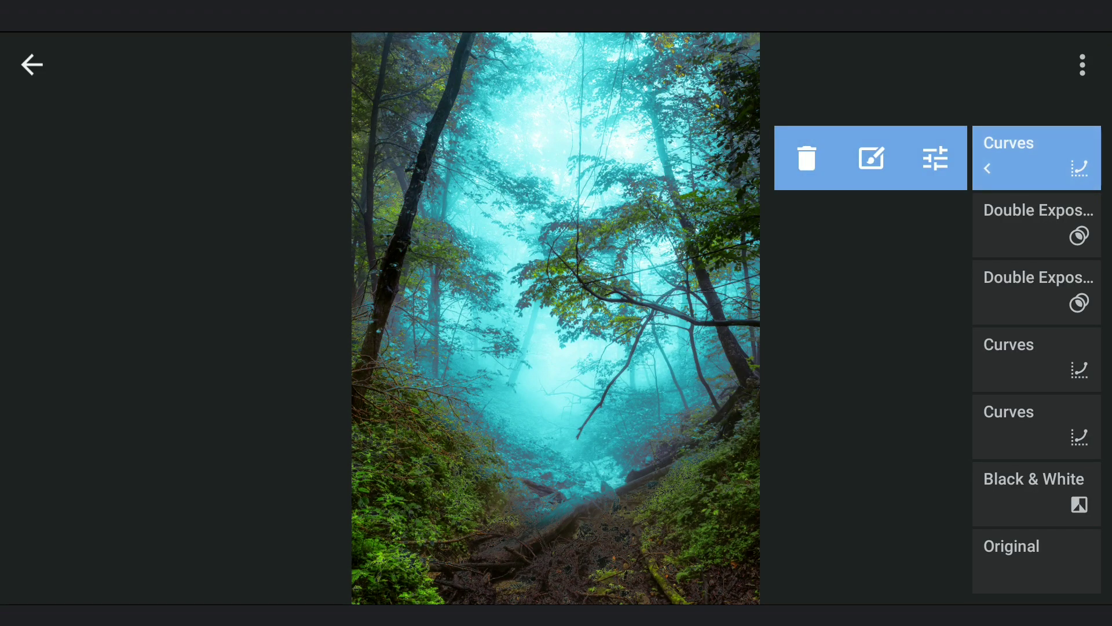
Brush in the latest Curves edit at strength 100, compare, commit it and leave the edits list.
click(872, 158)
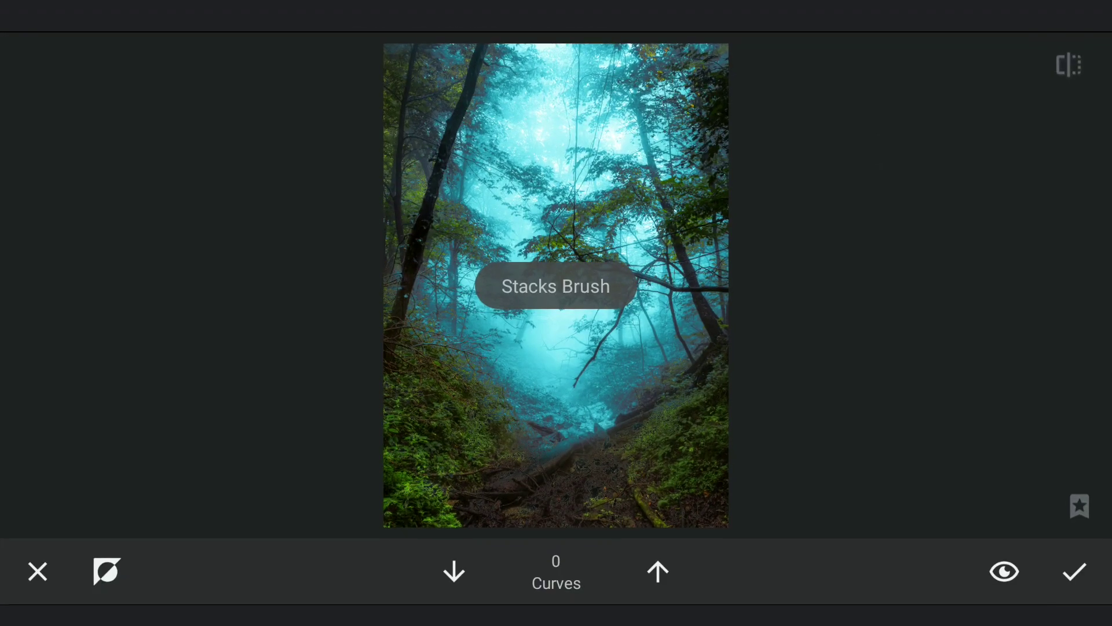
click(670, 571)
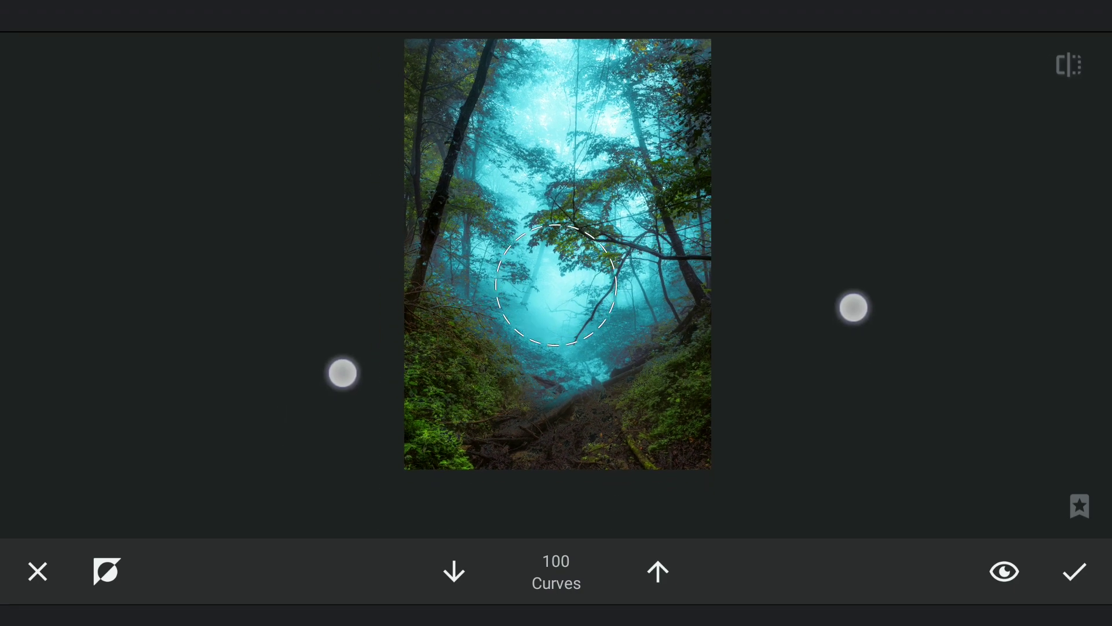
scroll(557, 313, up, 2)
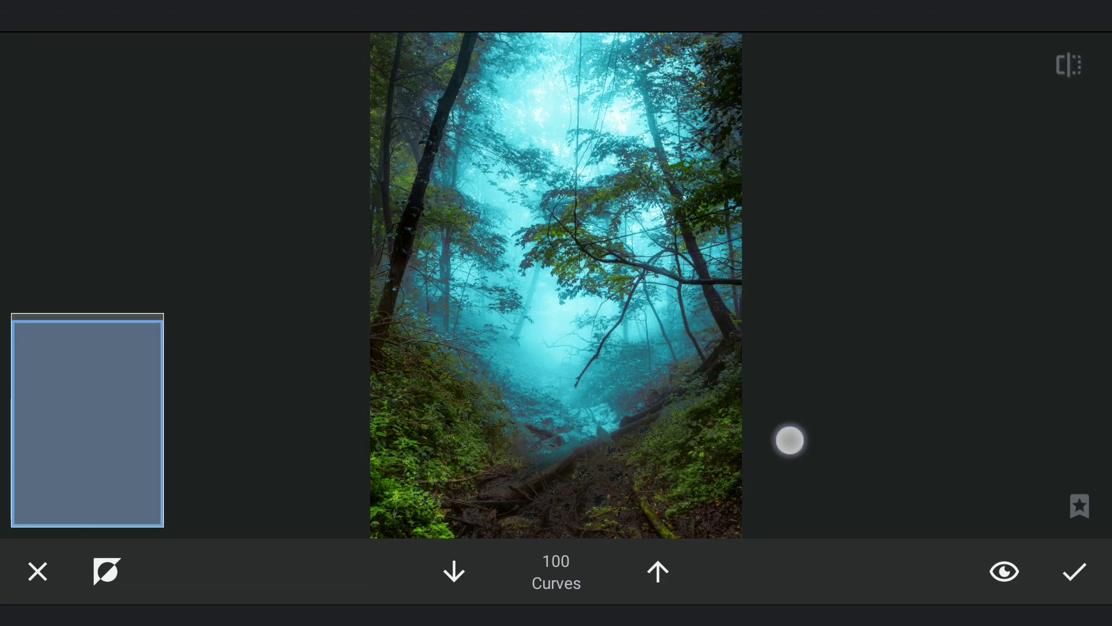
scroll(557, 287, down, 2)
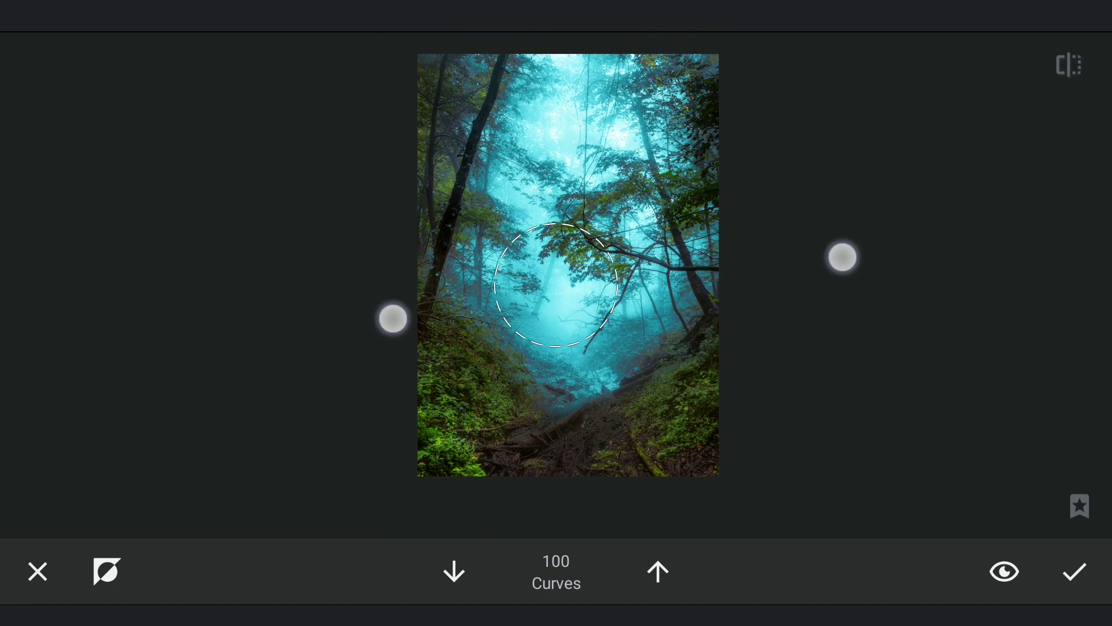
click(1071, 65)
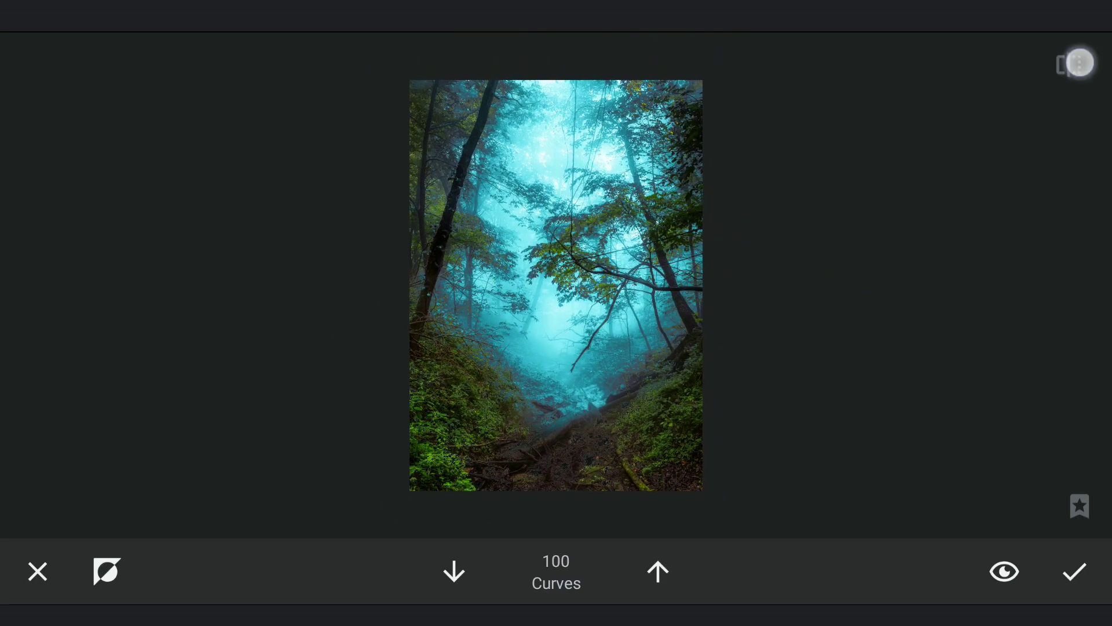
click(1082, 570)
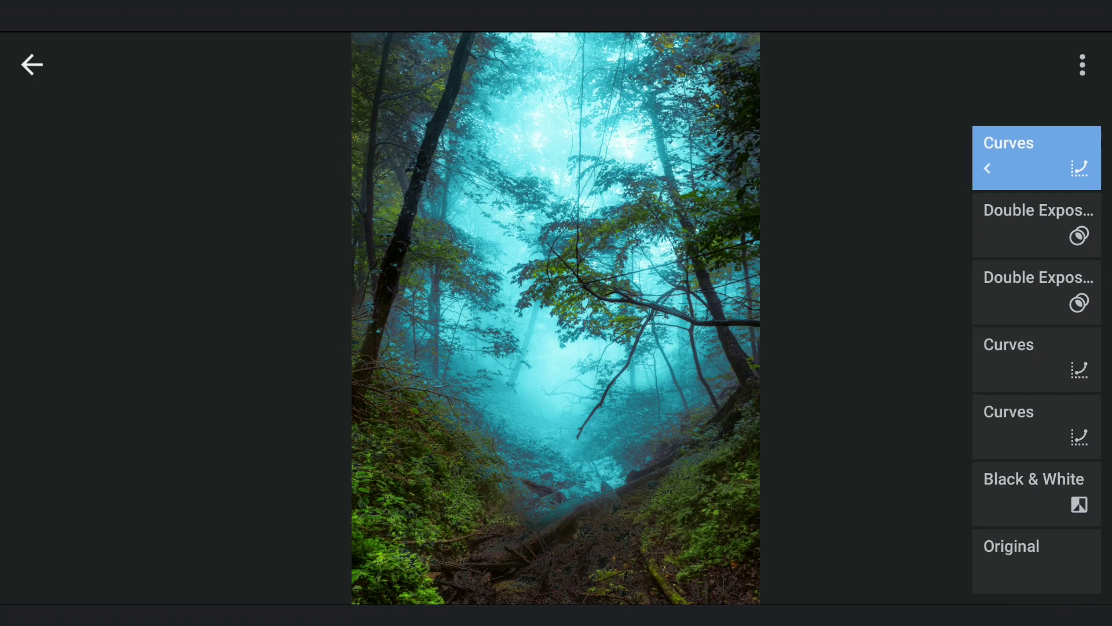
click(31, 65)
Export the edited forest photo from Snapseed via Share and add it to Lightroom.
click(1079, 510)
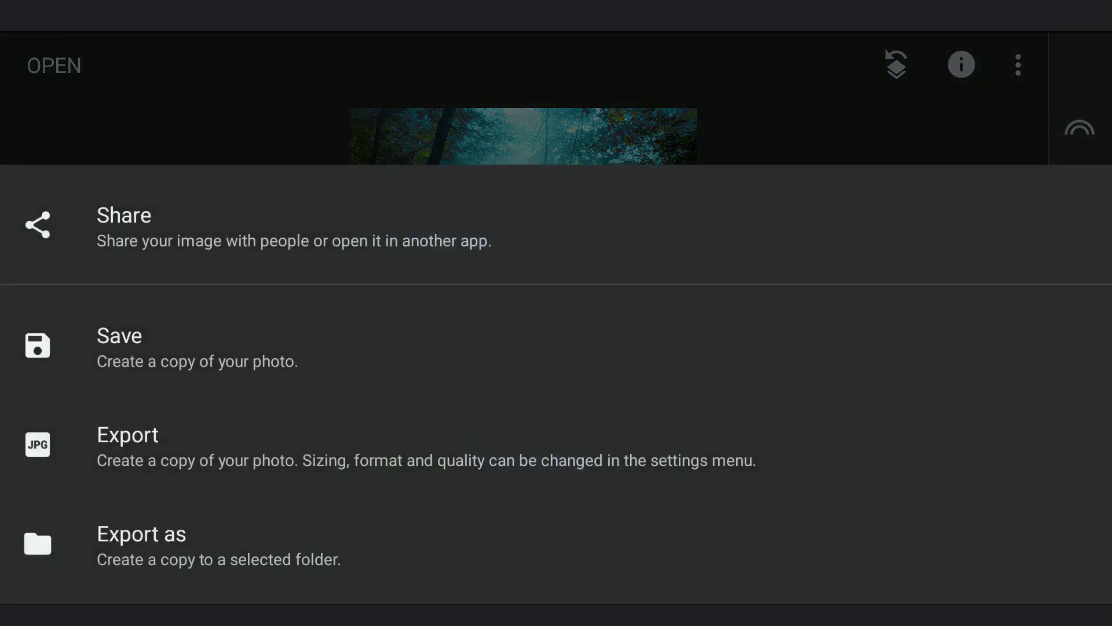
click(119, 347)
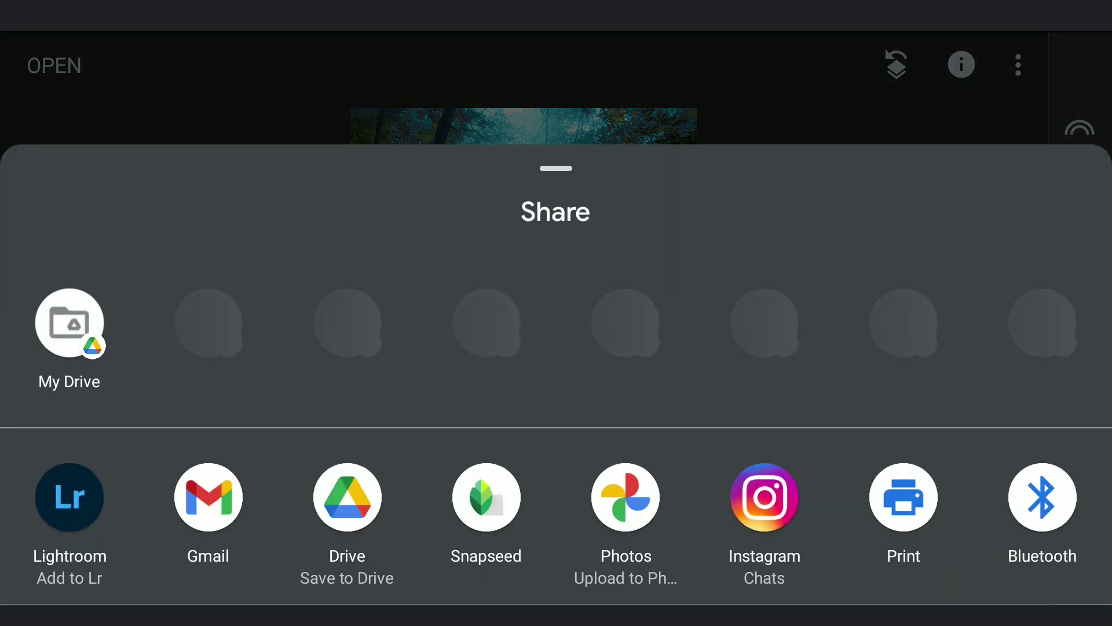
click(70, 513)
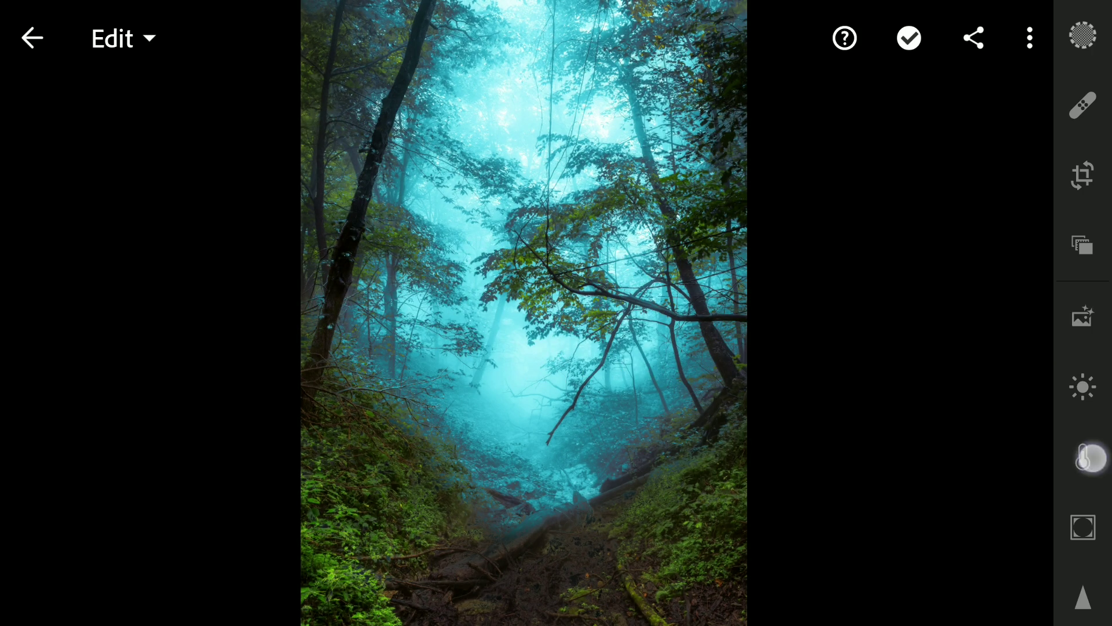
In Color Mix, raise blue saturation to 34 and aqua saturation to 17.
click(1084, 458)
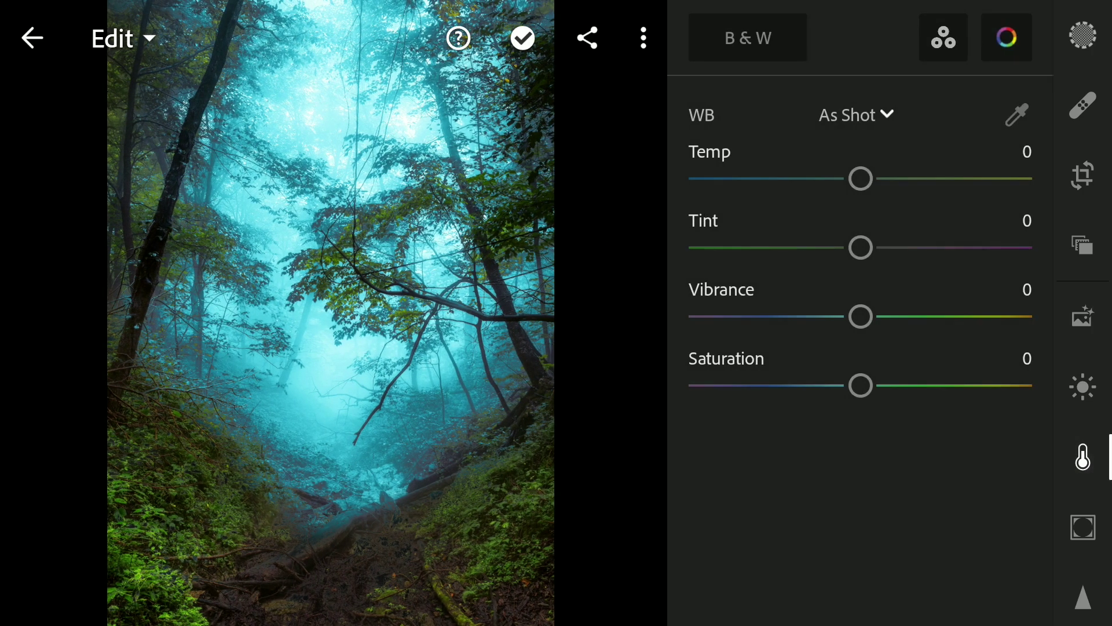
click(1008, 39)
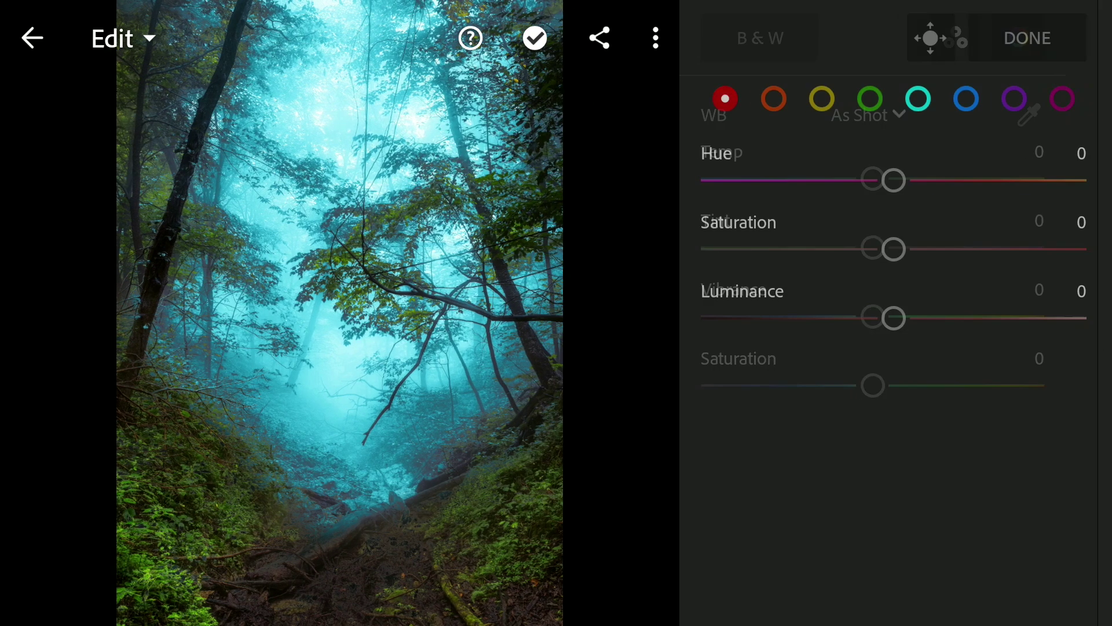
click(971, 99)
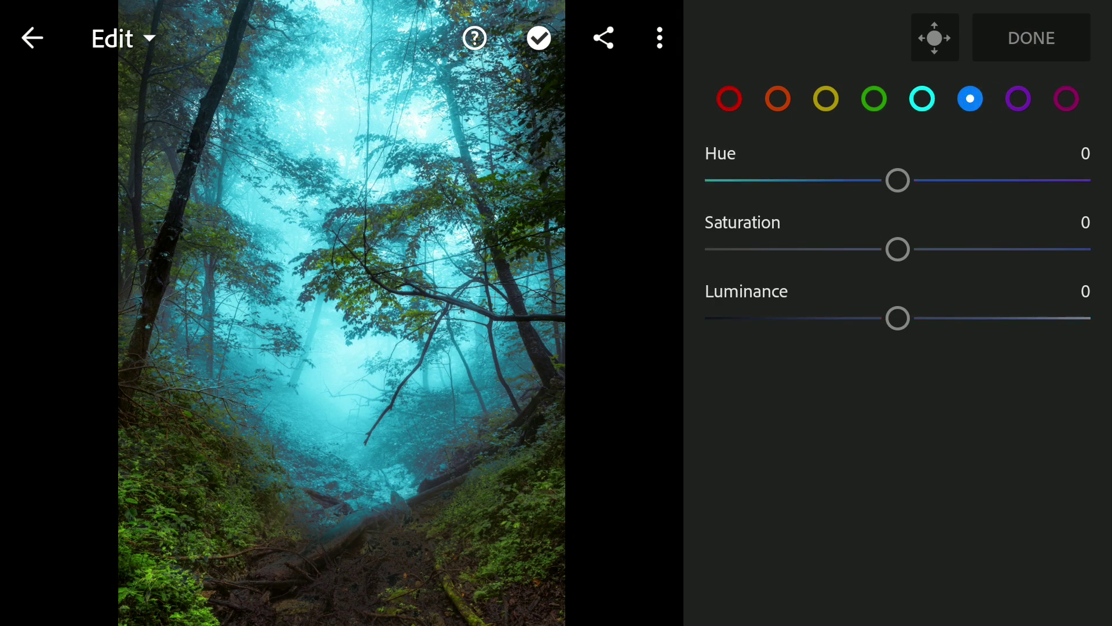
drag(898, 250, 990, 261)
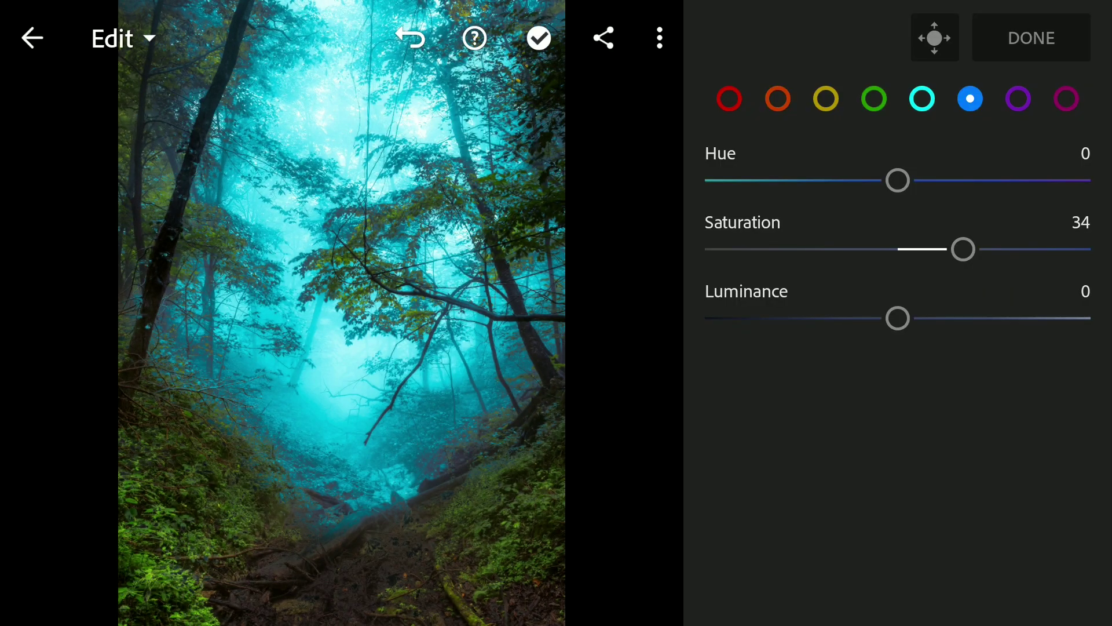
click(922, 100)
drag(898, 250, 933, 251)
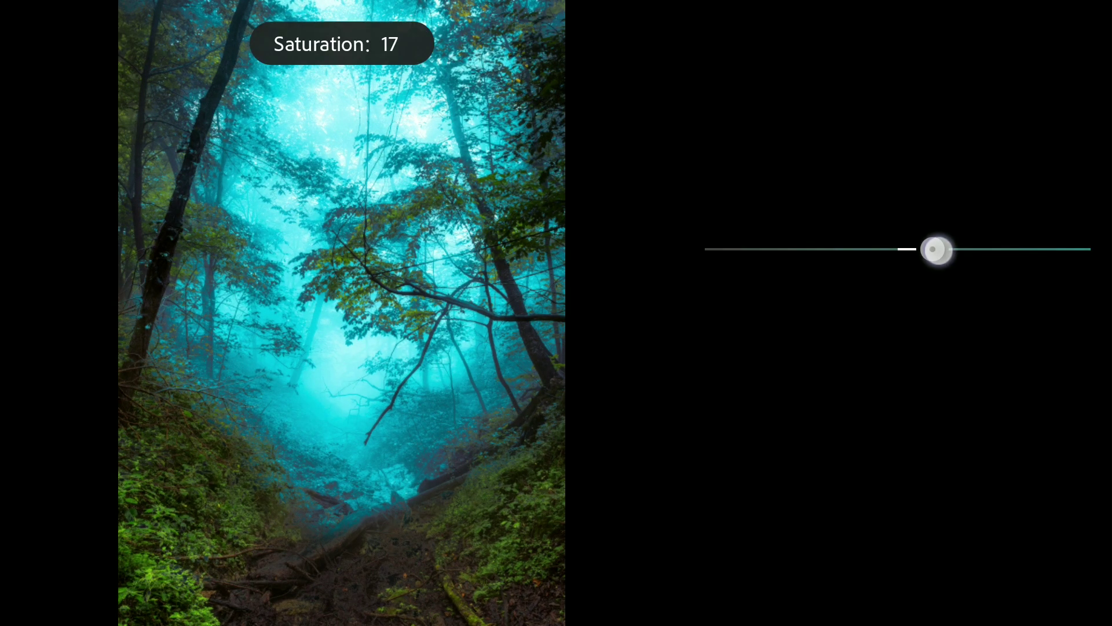
click(875, 99)
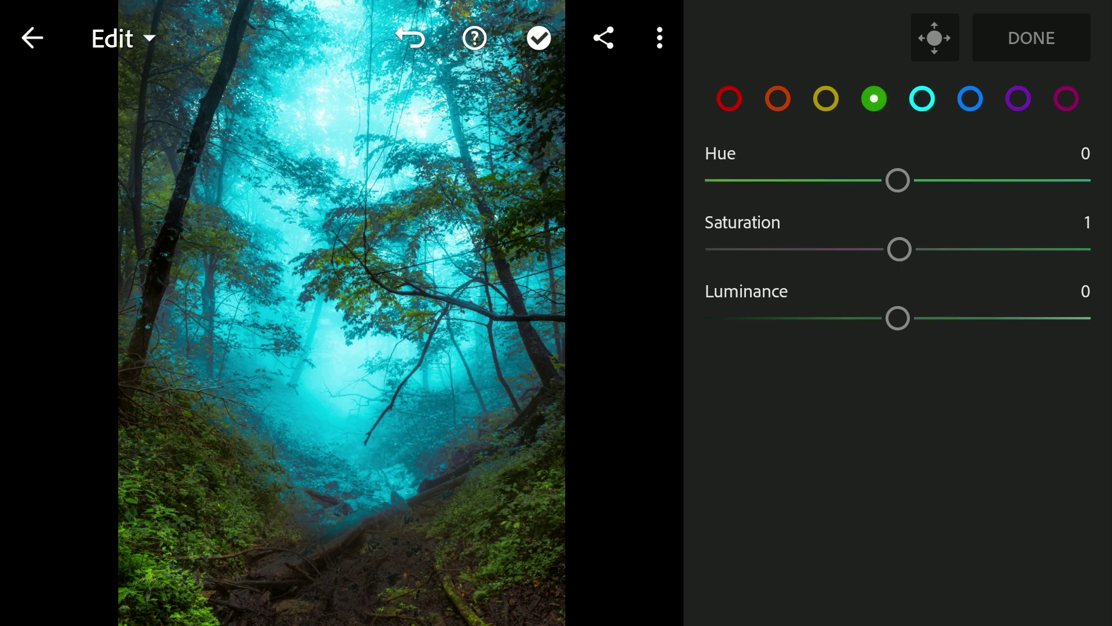
Set green tones to hue -100, luminance 21 and saturation 22, pushing foliage toward yellow.
drag(898, 180, 609, 191)
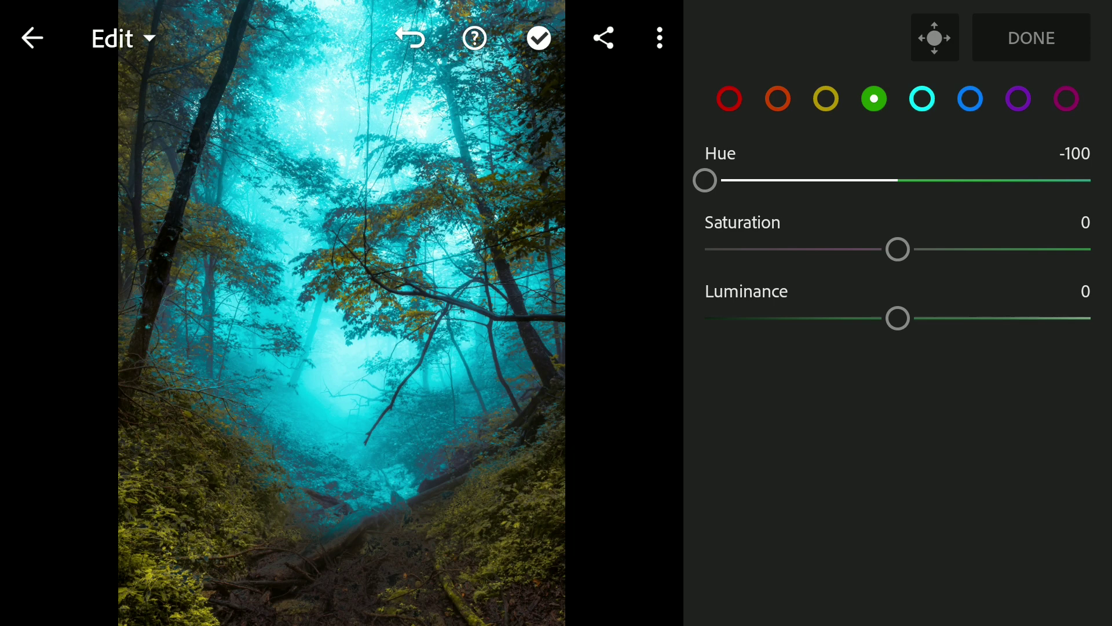
drag(898, 319, 932, 318)
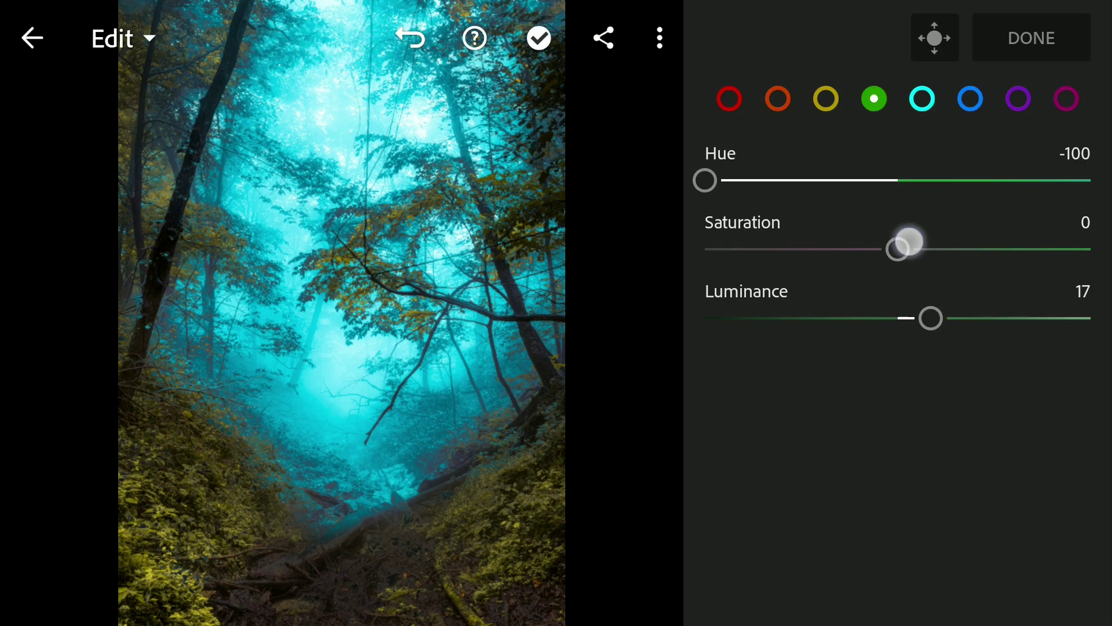
drag(902, 250, 948, 249)
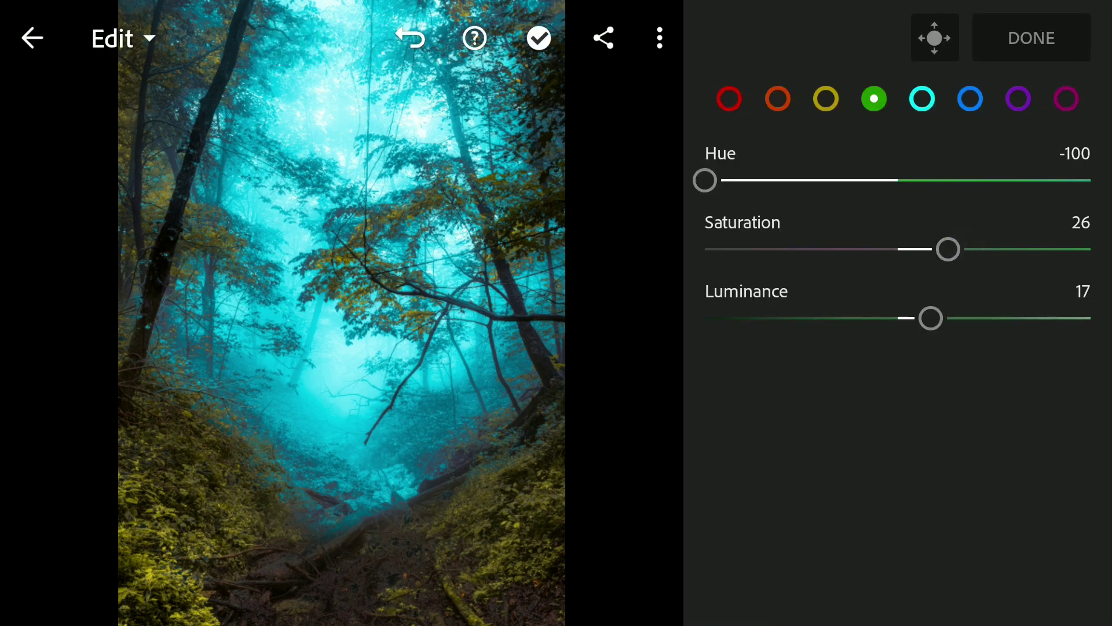
drag(937, 318, 944, 318)
drag(947, 249, 923, 250)
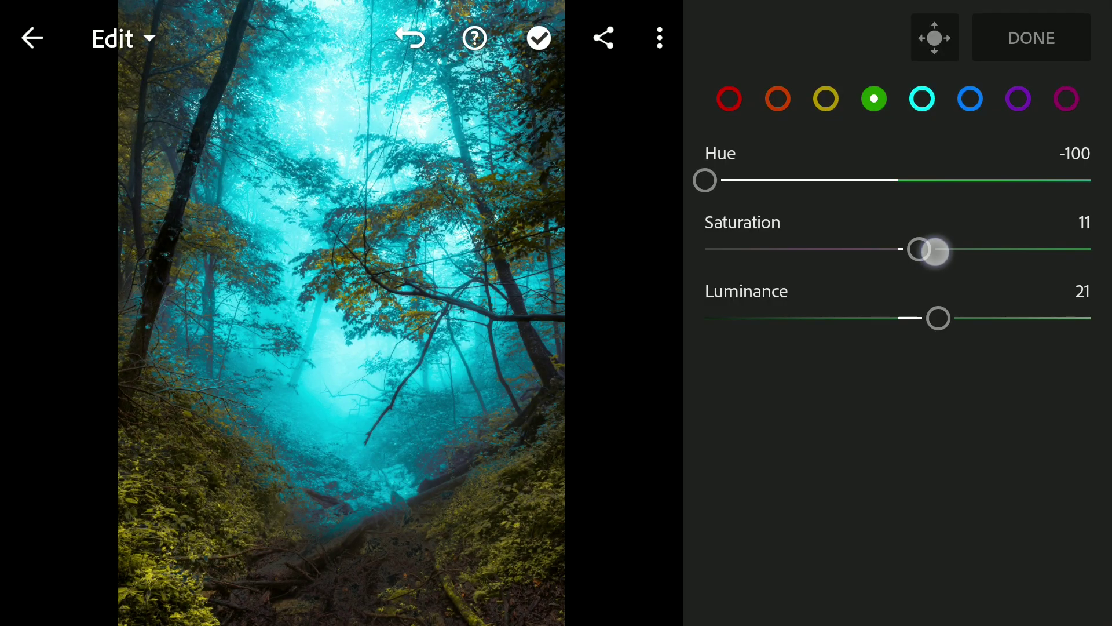
drag(918, 249, 947, 250)
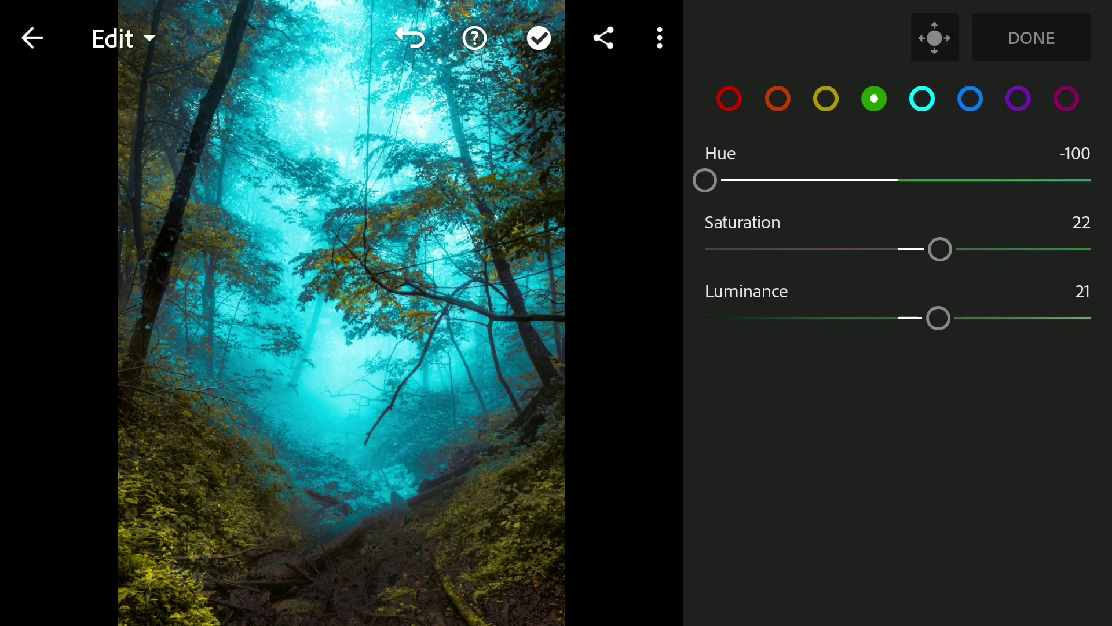
Set yellow tones to hue -100 with boosted saturation, turning foliage orange, and finish the mix.
click(826, 99)
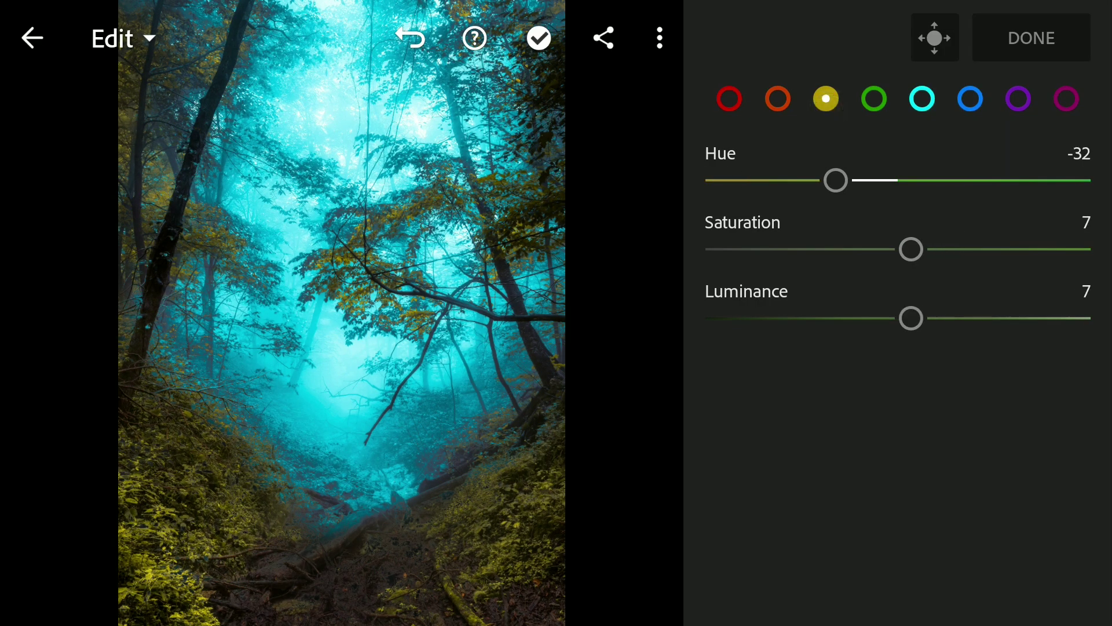
drag(898, 180, 678, 186)
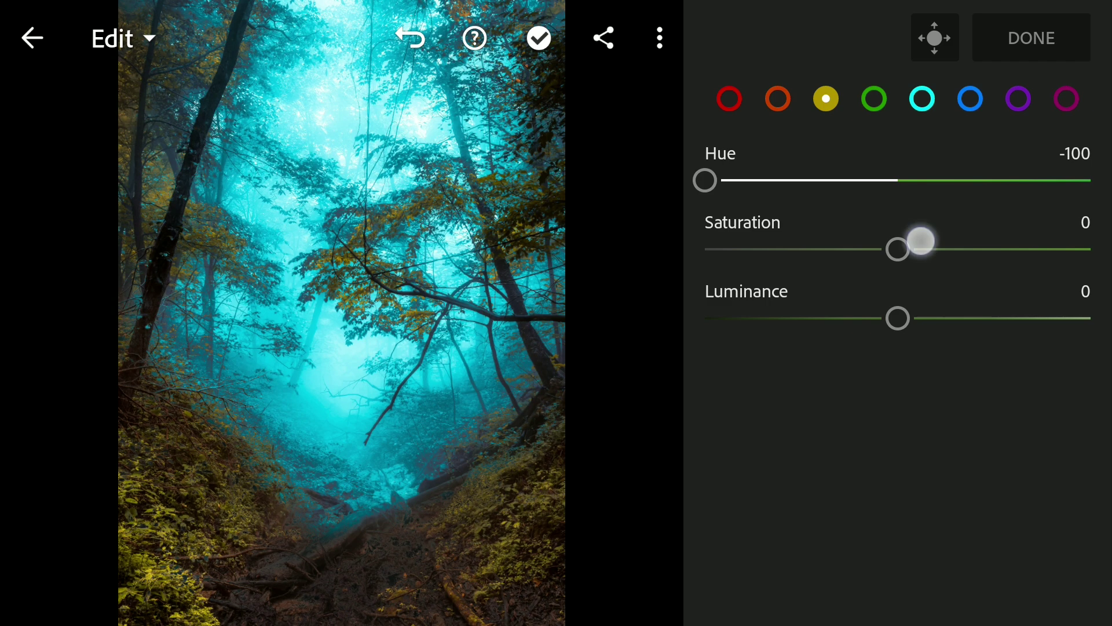
drag(904, 248, 930, 250)
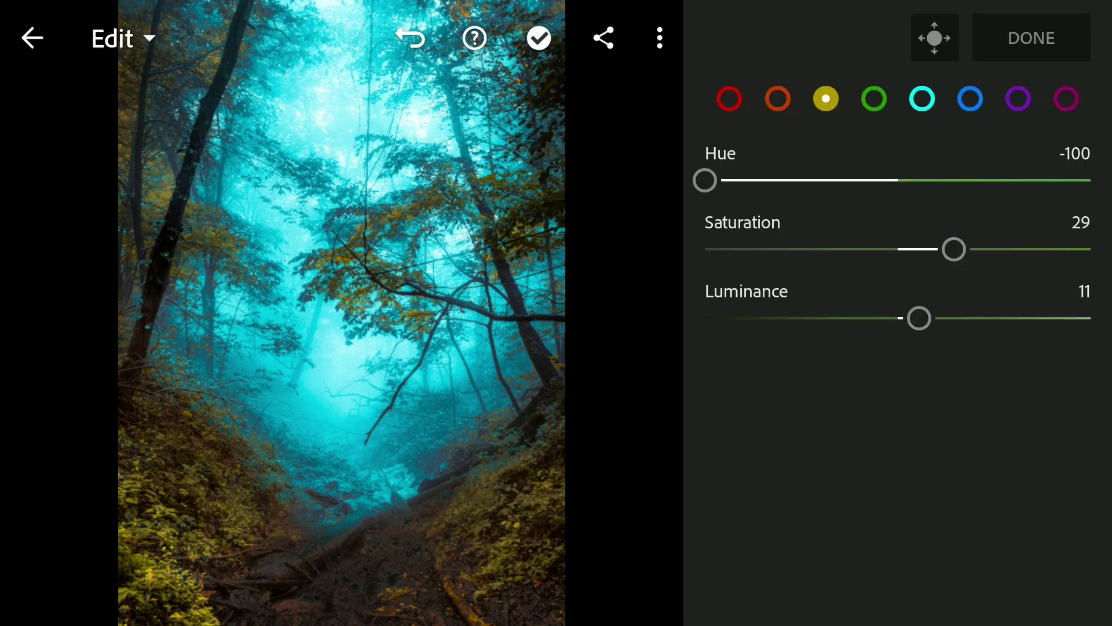
click(1050, 50)
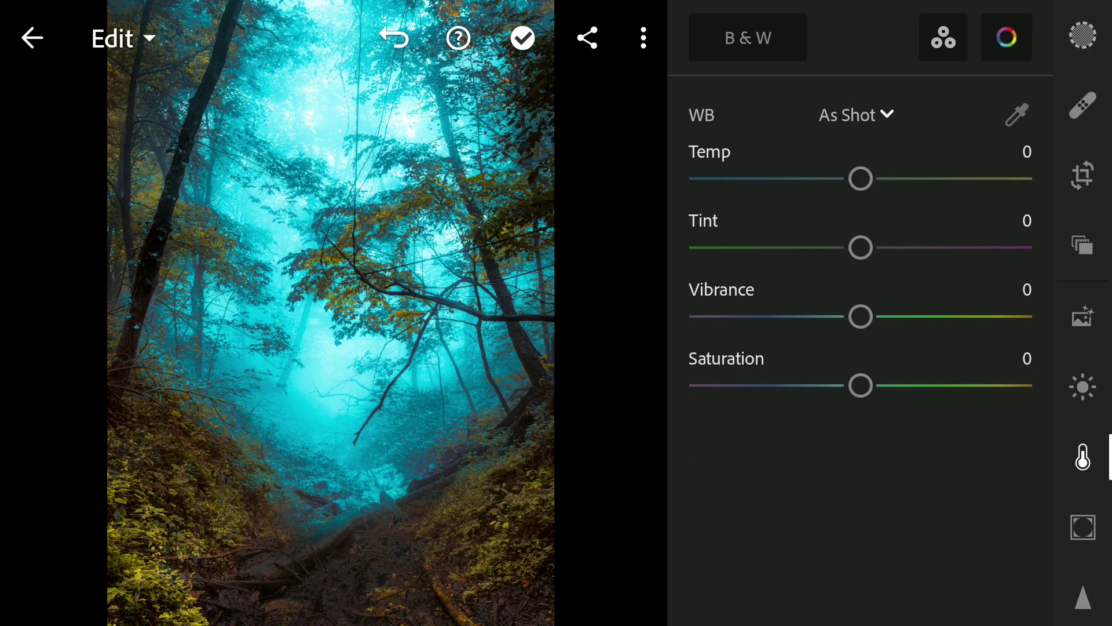
Leave the colour panel and start a full-size JPG export via Share > Export as.
click(1084, 461)
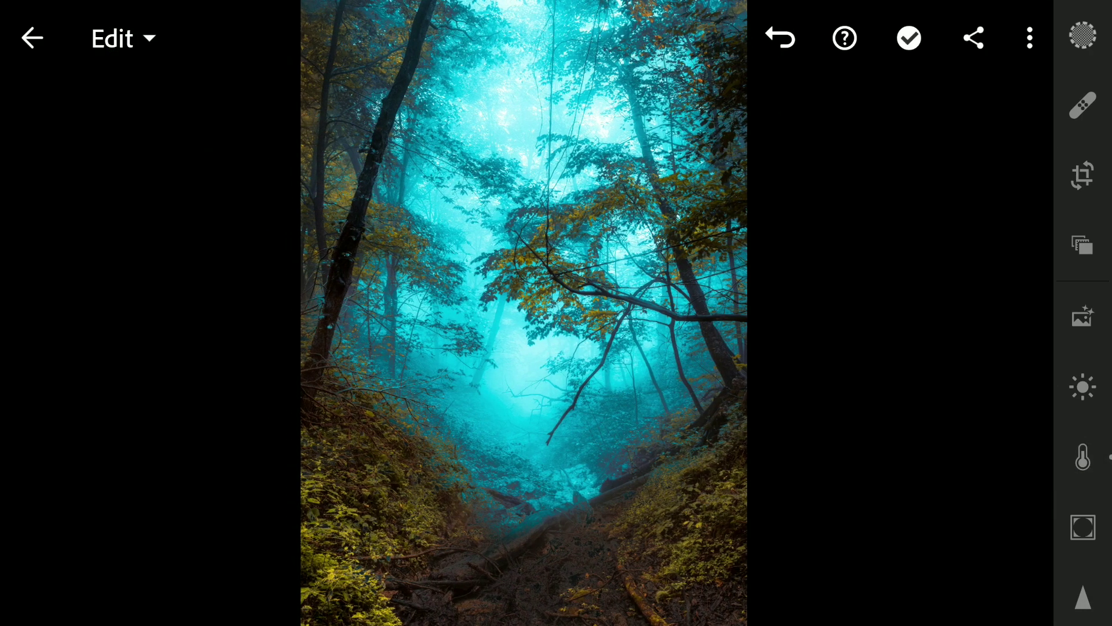
click(974, 39)
drag(554, 469, 552, 347)
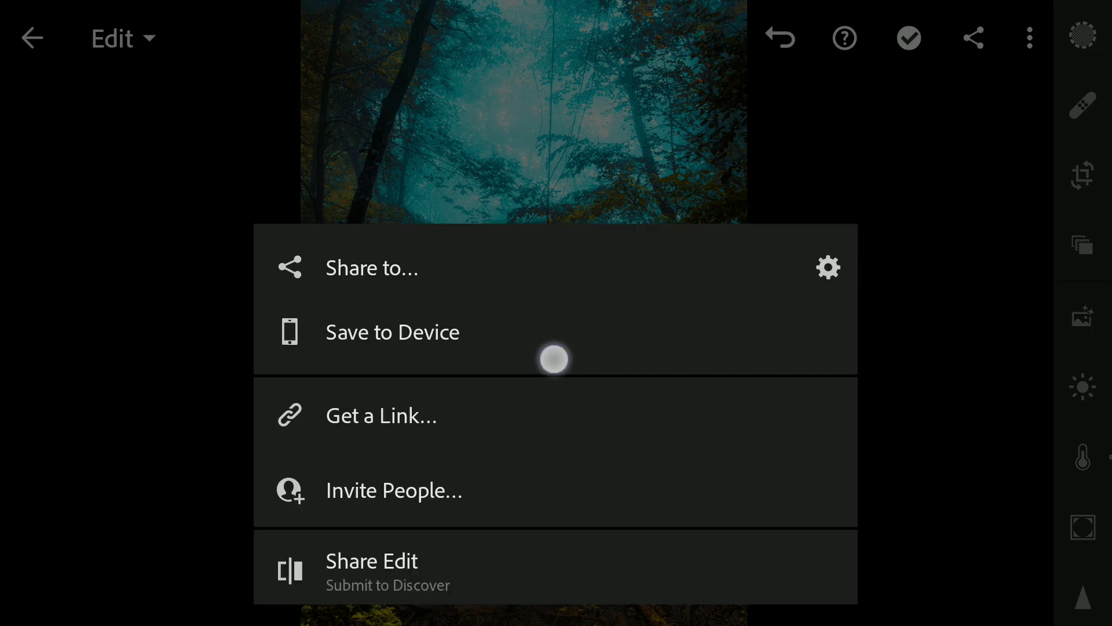
click(416, 556)
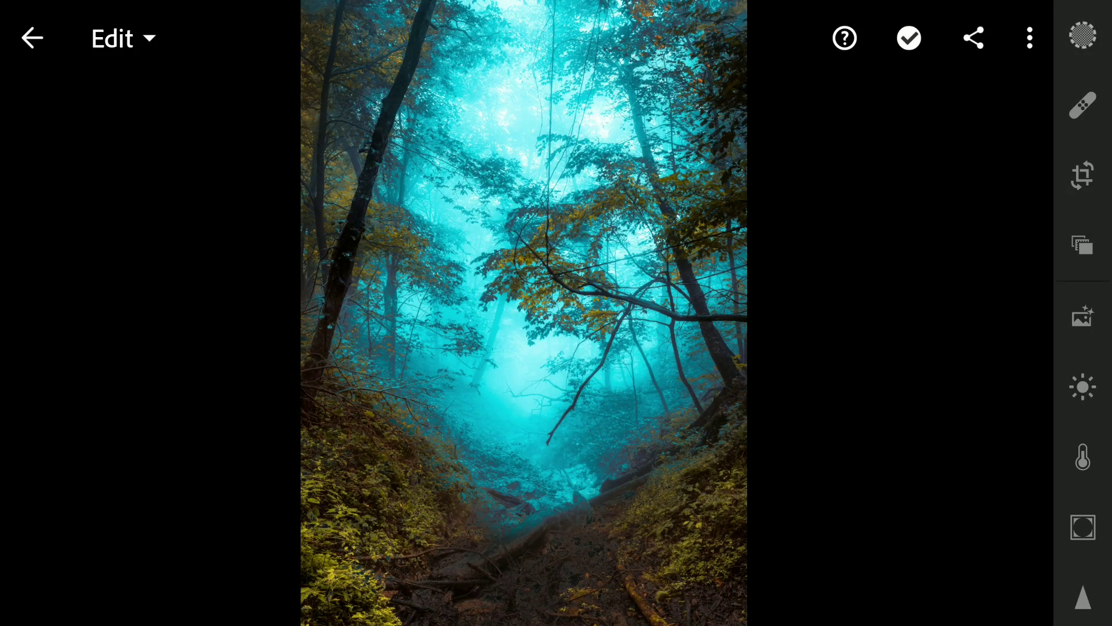
In Color Mix, raise blue saturation, then shift cyan hue to -34 and boost cyan saturation.
click(1083, 458)
click(1007, 39)
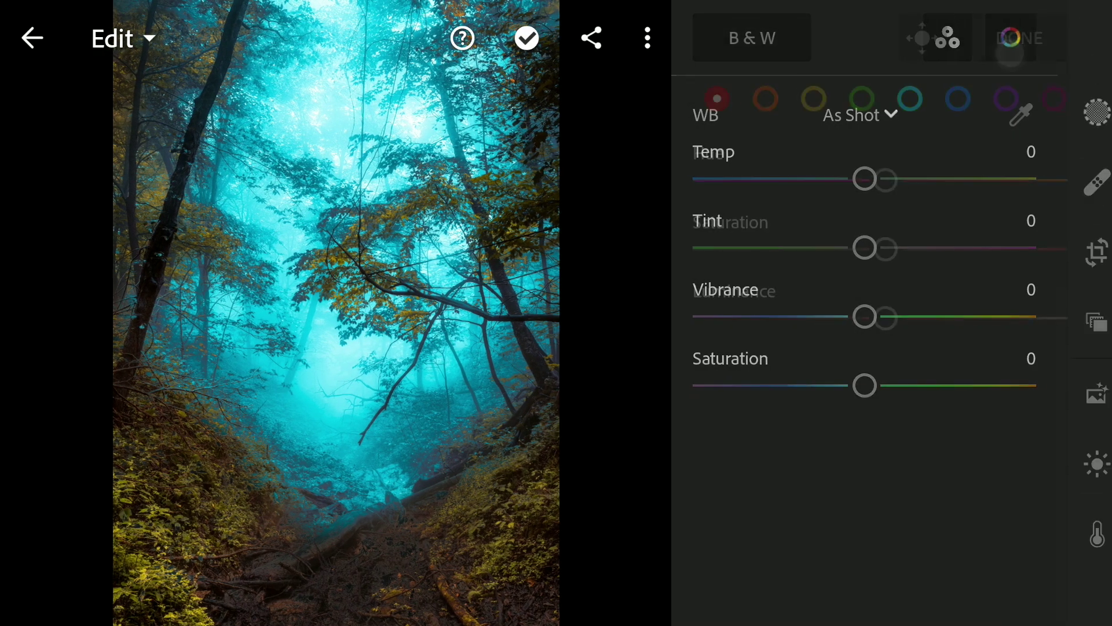
click(971, 100)
mouse_move(898, 248)
mouse_down()
mouse_move(965, 249)
mouse_move(934, 250)
mouse_move(948, 249)
mouse_up()
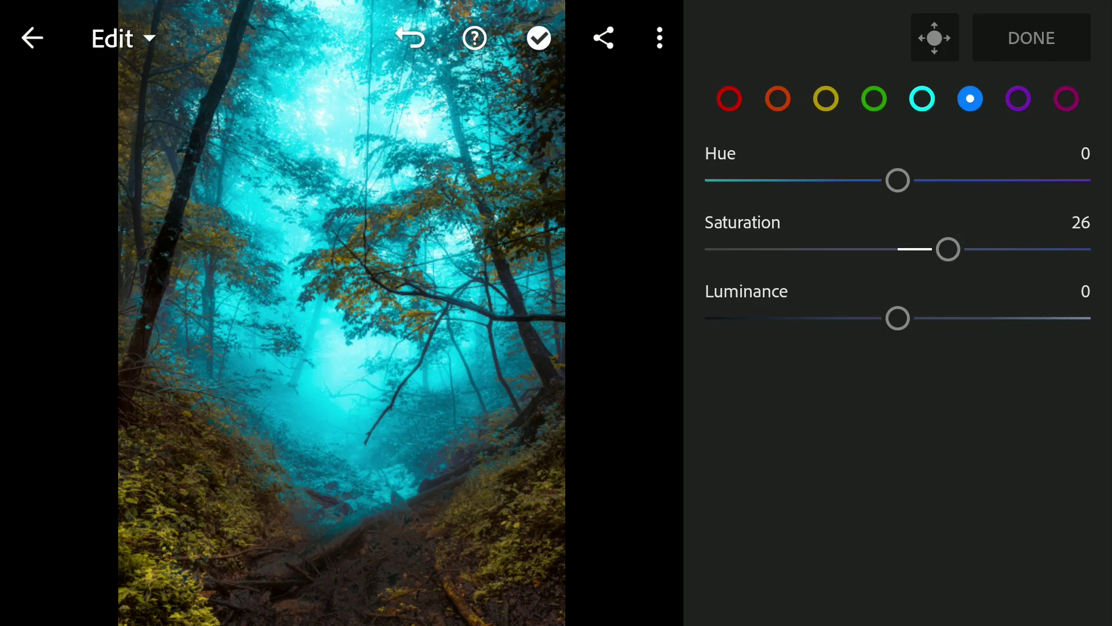
click(922, 99)
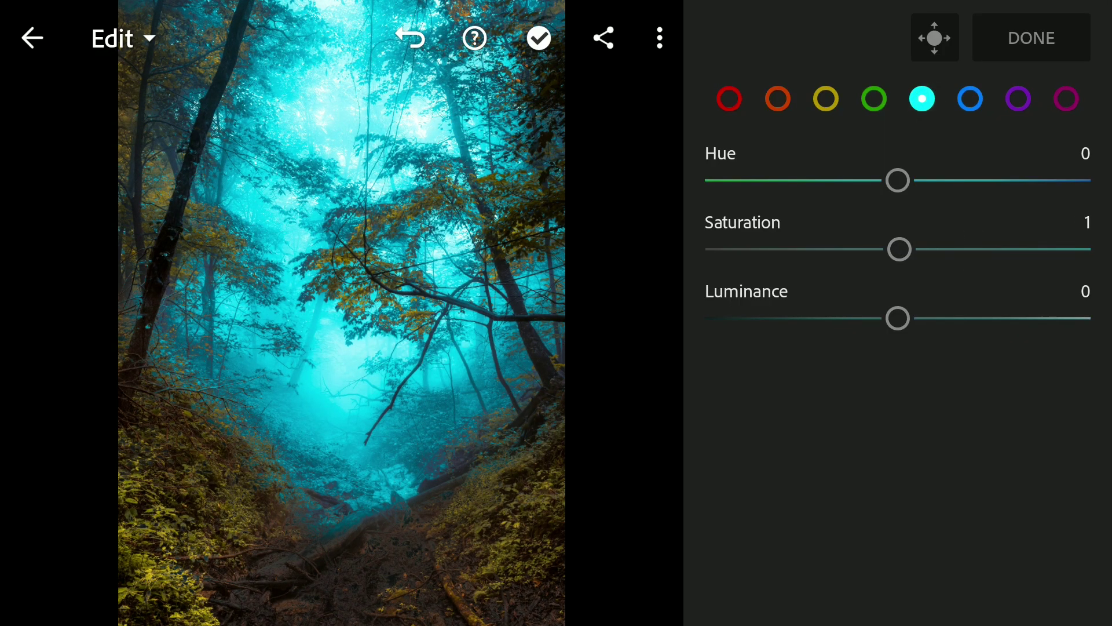
drag(898, 180, 833, 180)
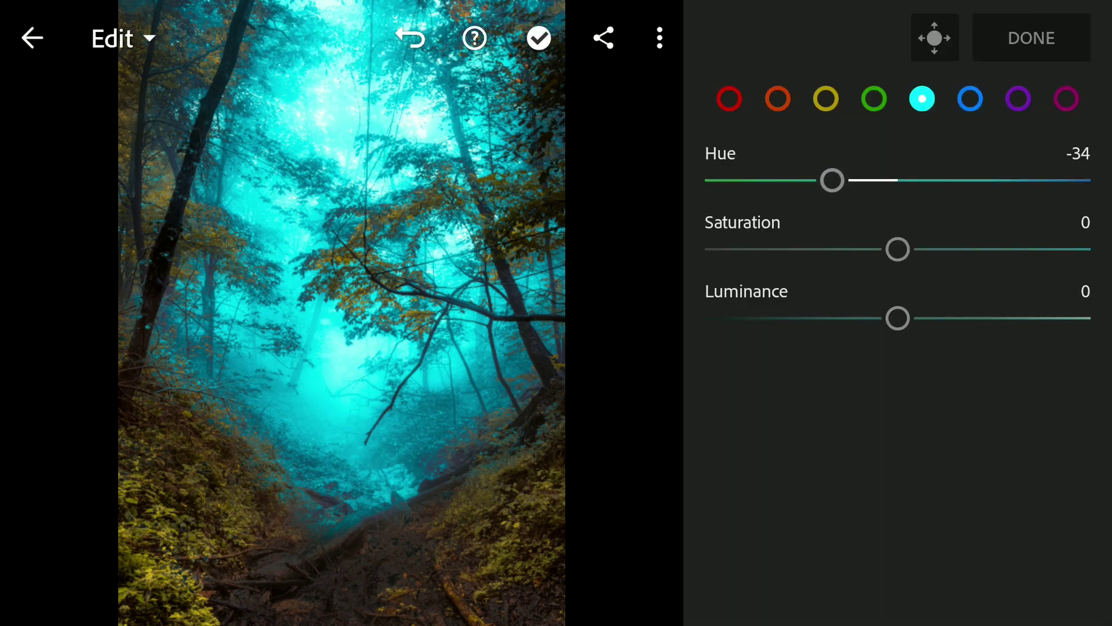
mouse_move(898, 249)
mouse_down()
mouse_move(952, 250)
mouse_move(928, 251)
mouse_up()
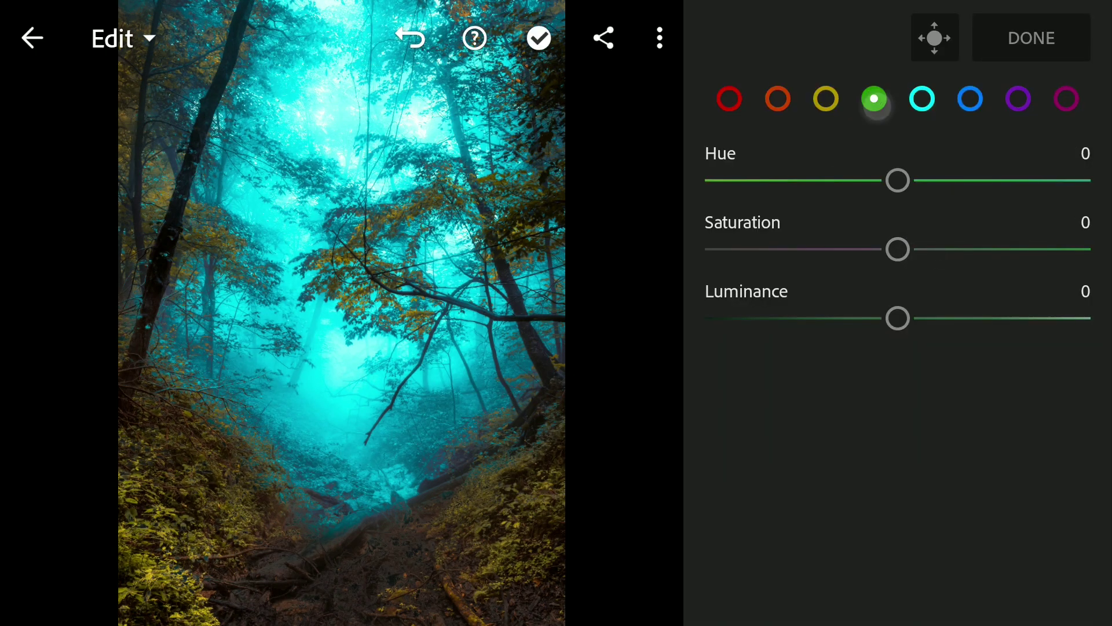
Set green hue to -100 with higher saturation and luminance.
click(879, 106)
mouse_move(898, 180)
mouse_down()
mouse_move(660, 180)
mouse_move(920, 177)
mouse_move(672, 168)
mouse_move(599, 183)
mouse_up()
drag(897, 250, 1034, 249)
drag(898, 318, 935, 319)
Set yellow hue to -100, saturation 20 and luminance 33 for orange-brown foliage.
click(827, 99)
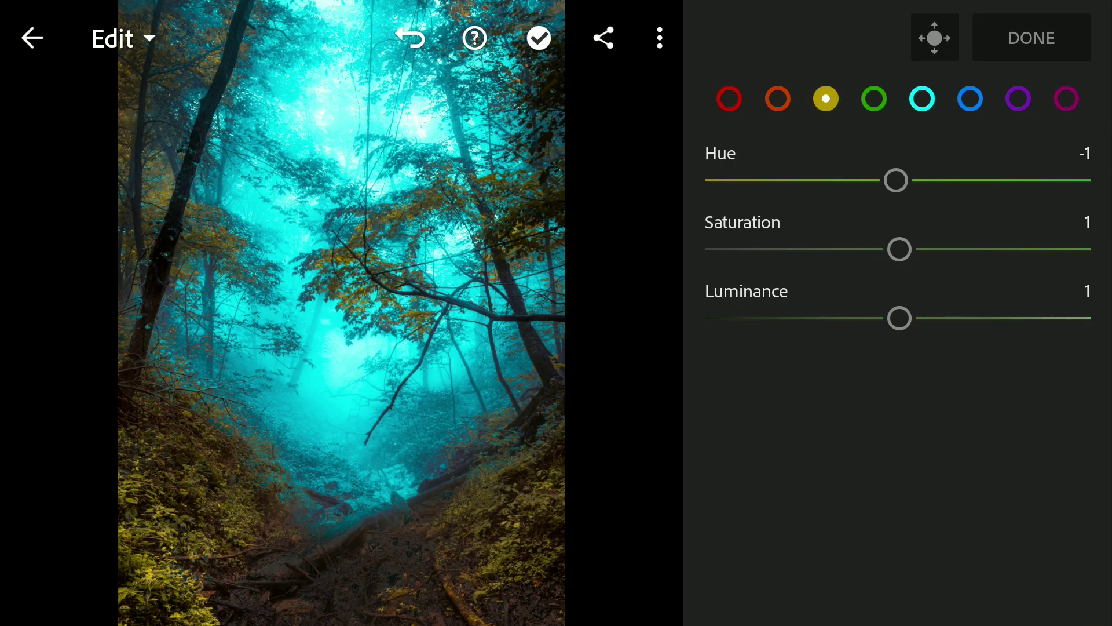
drag(898, 179, 627, 180)
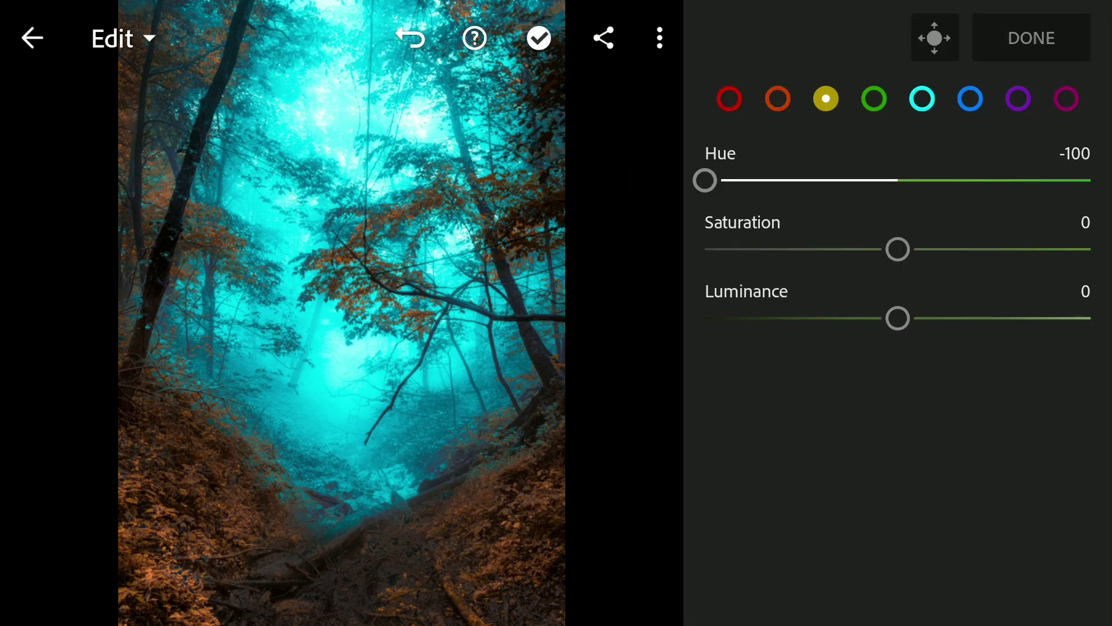
drag(898, 249, 936, 249)
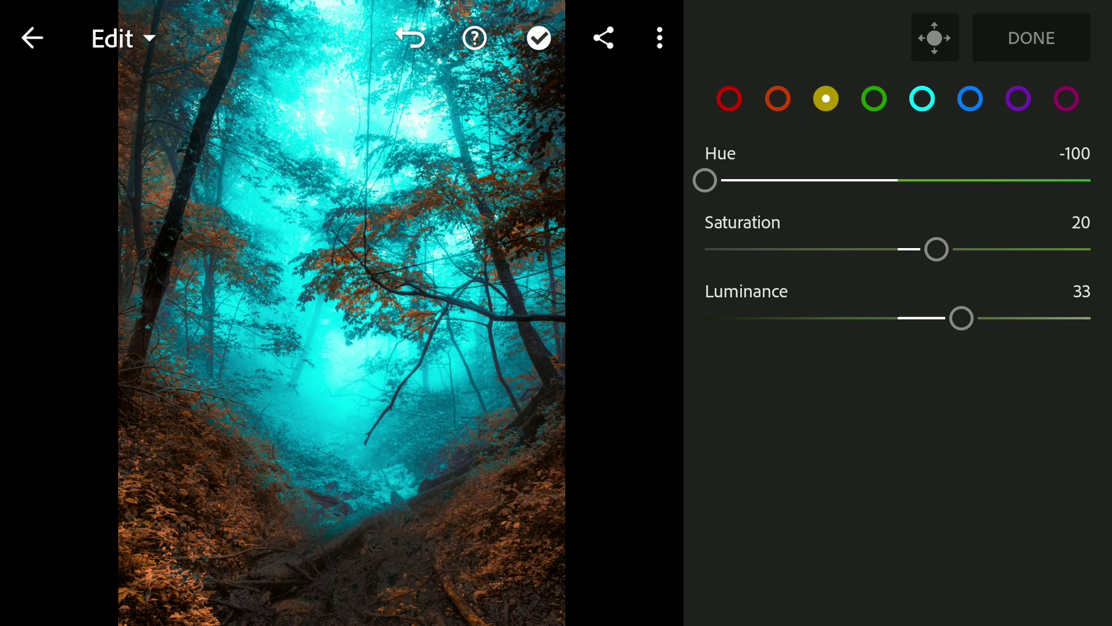
click(777, 98)
In Color Grading, tint the highlights toward blue at hue 222, saturation 33.
click(1031, 37)
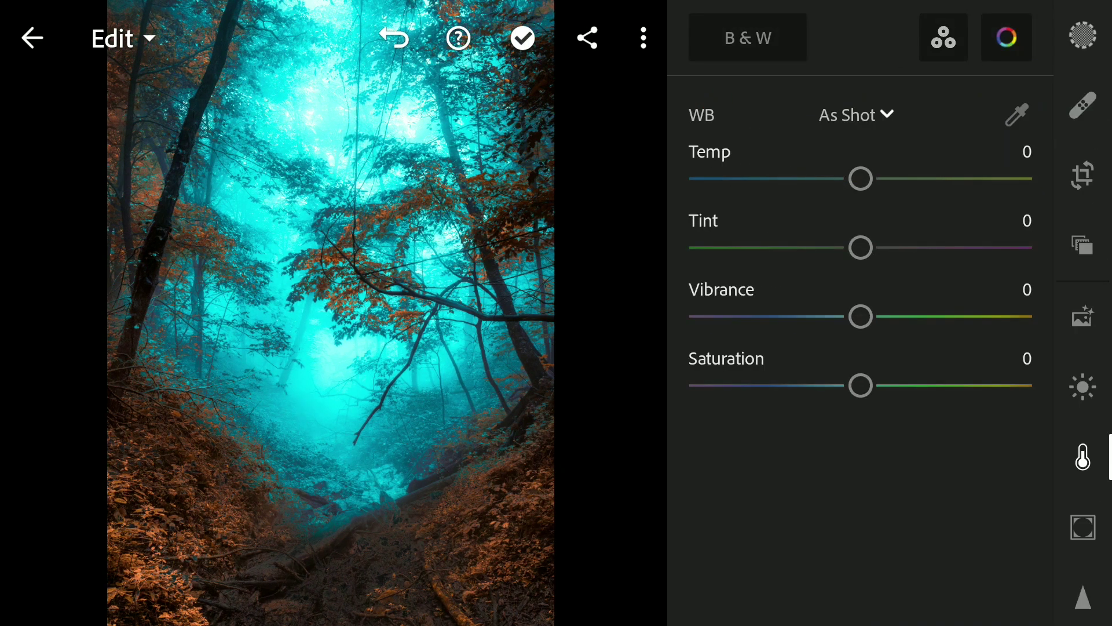
click(943, 38)
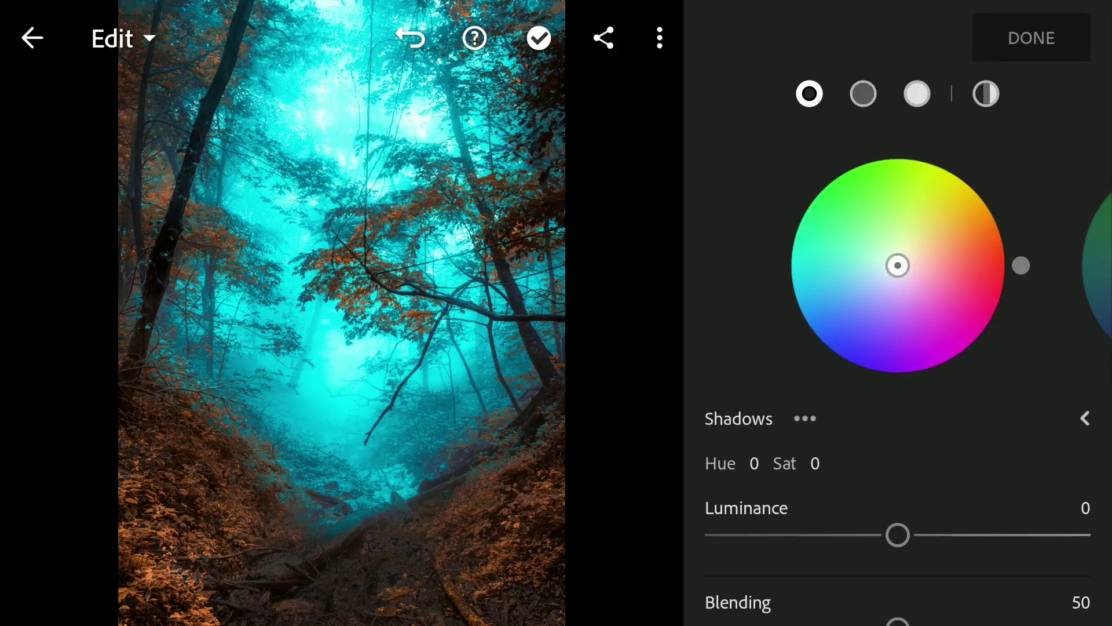
click(918, 94)
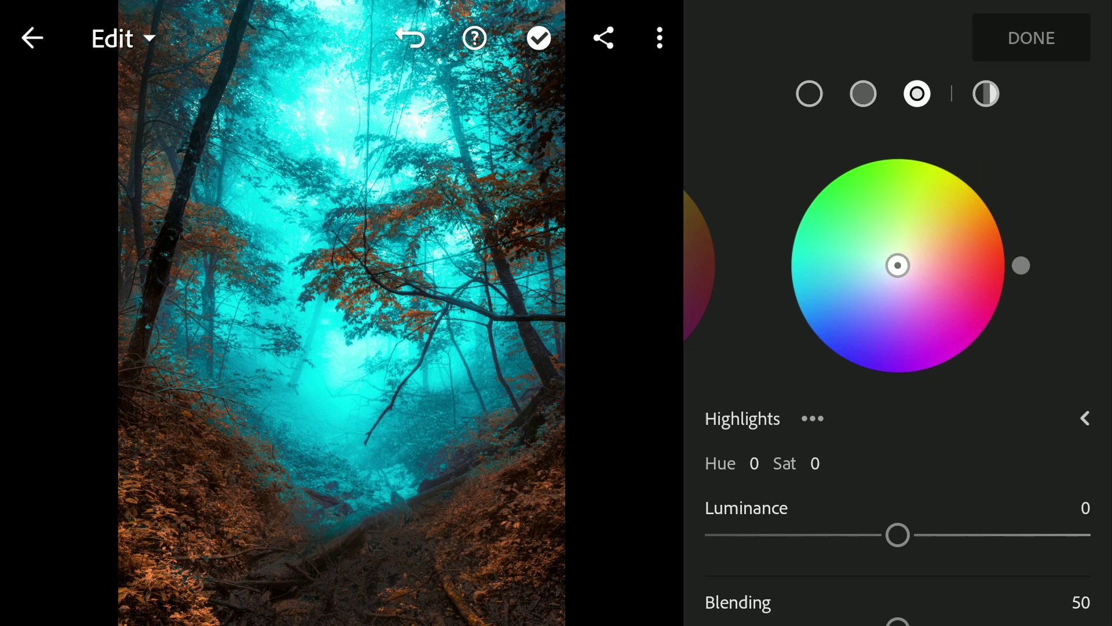
drag(898, 265, 870, 289)
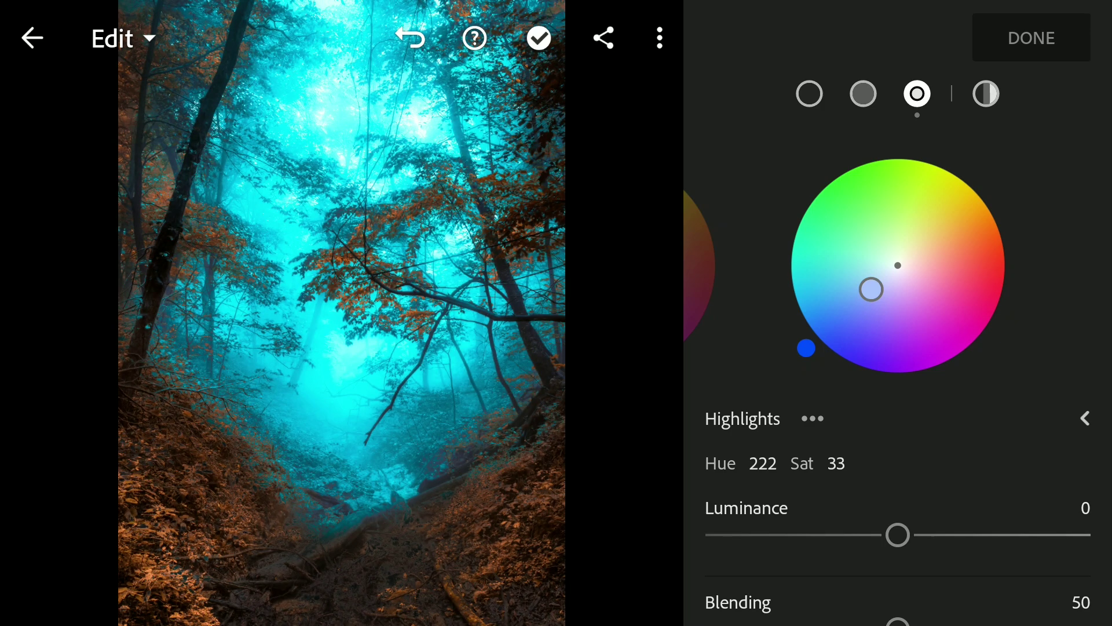
Tint the midtones red-orange at hue 16, saturation 62, and finish grading.
click(863, 93)
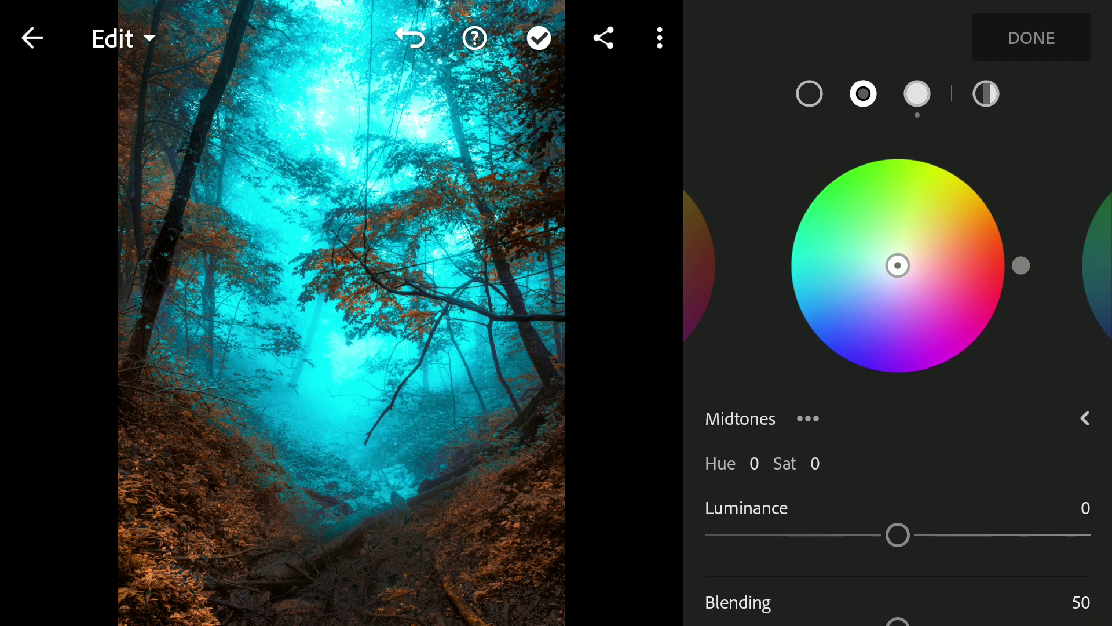
drag(897, 265, 948, 258)
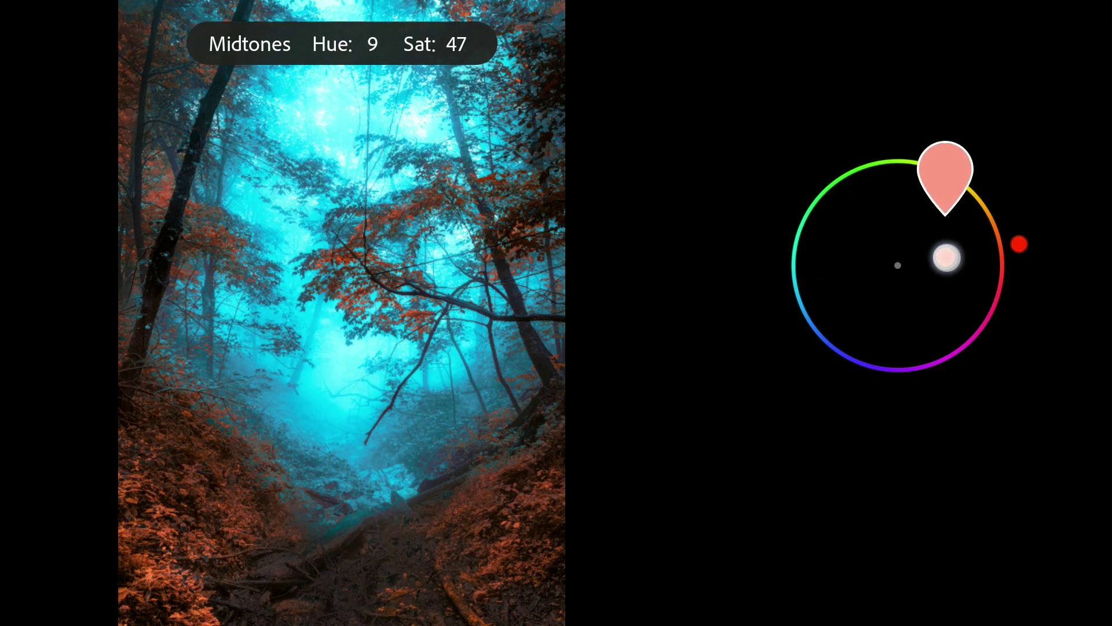
drag(948, 257, 940, 258)
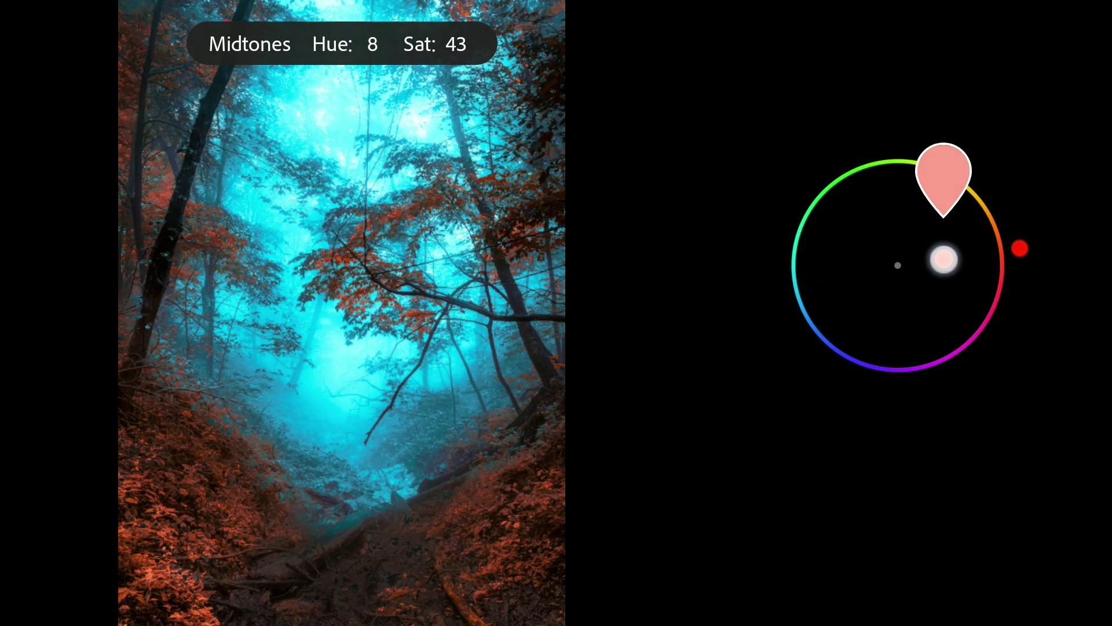
drag(941, 259, 941, 258)
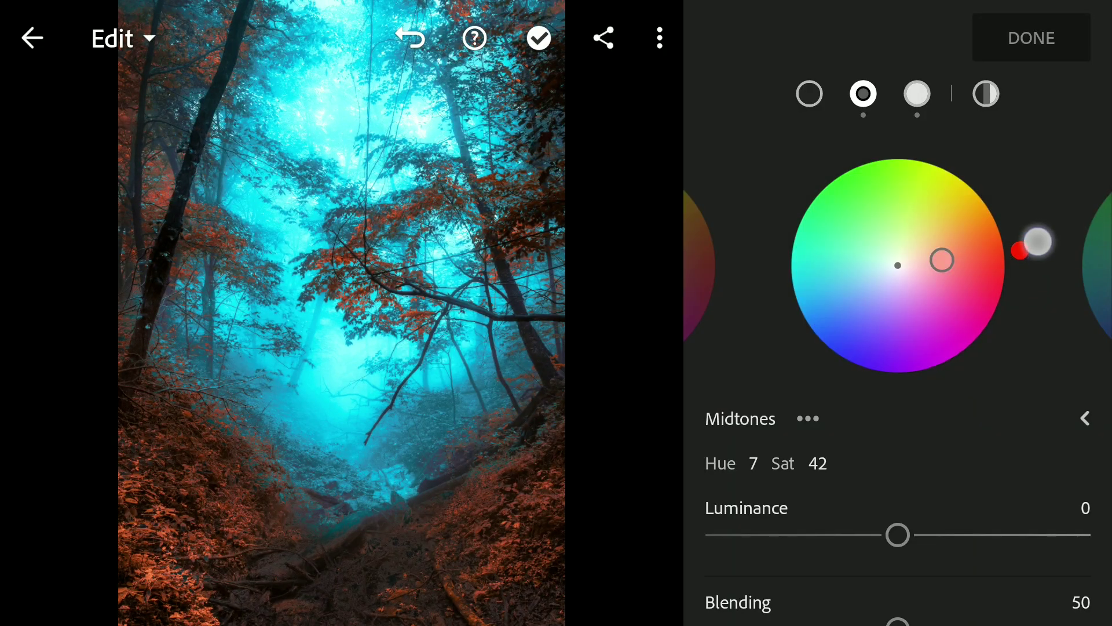
drag(1036, 252, 1030, 201)
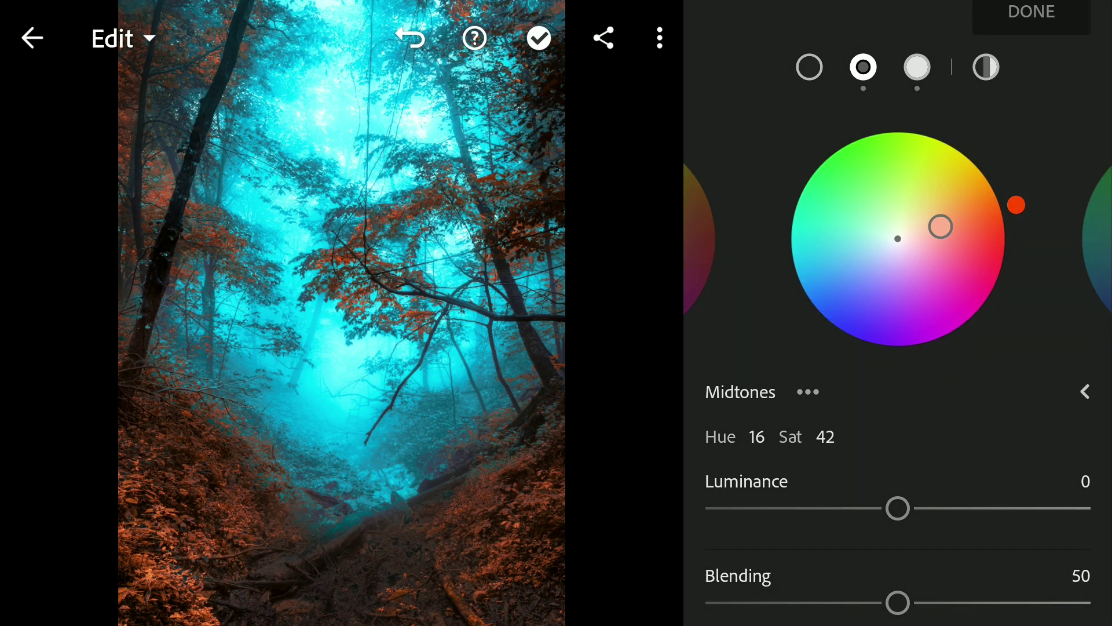
drag(942, 225, 920, 232)
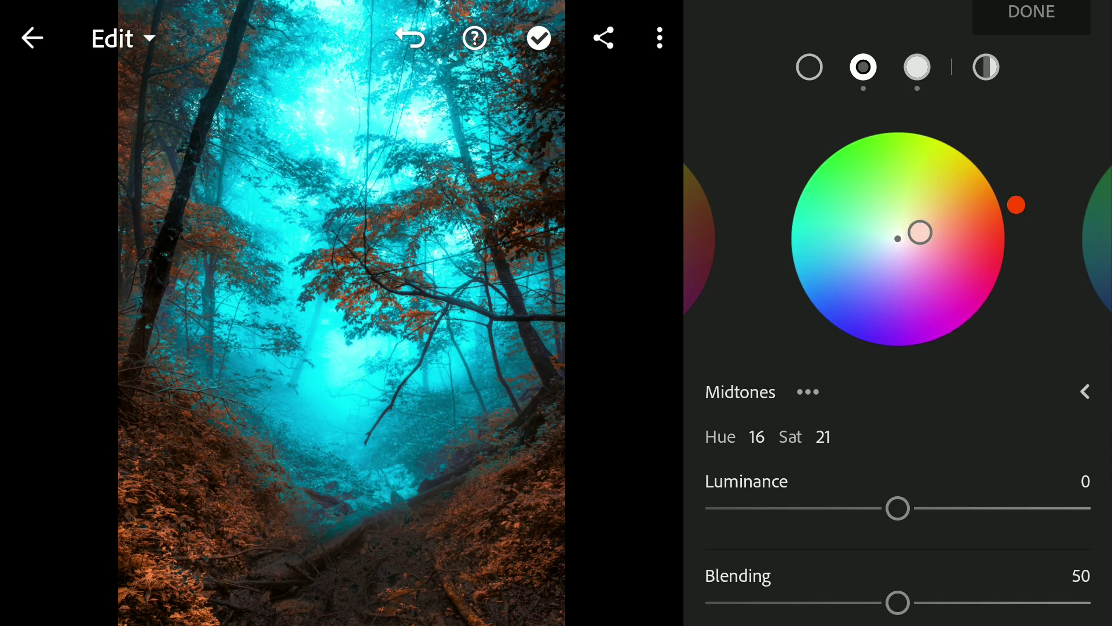
drag(921, 233, 972, 216)
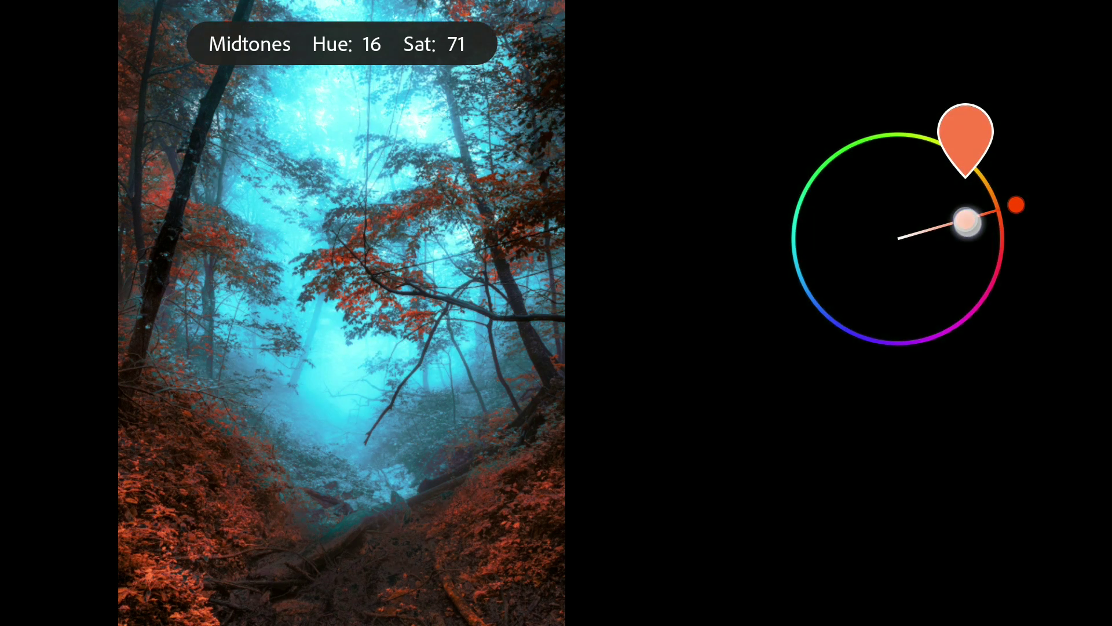
drag(972, 216, 960, 224)
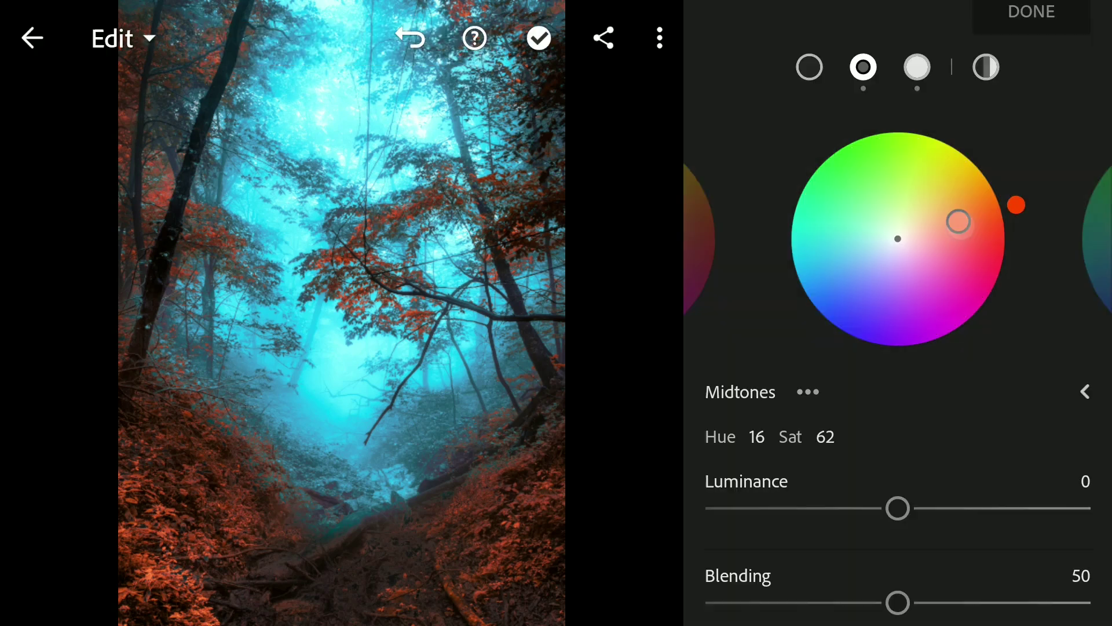
click(1032, 12)
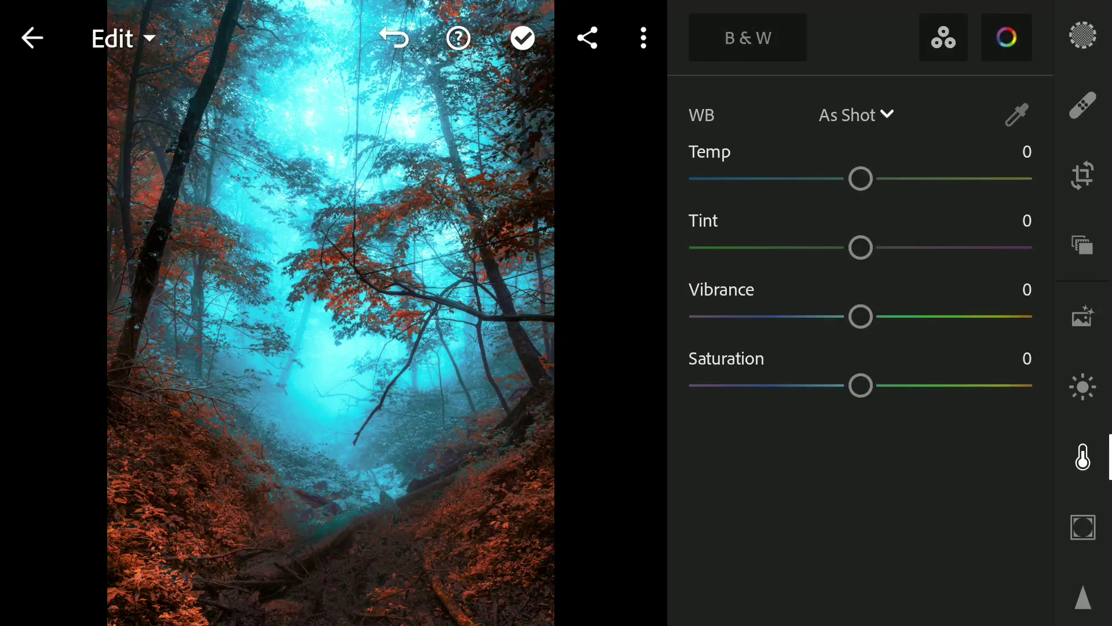
Raise Vibrance to 33, intensifying the cyan haze and orange foliage.
drag(861, 316, 939, 306)
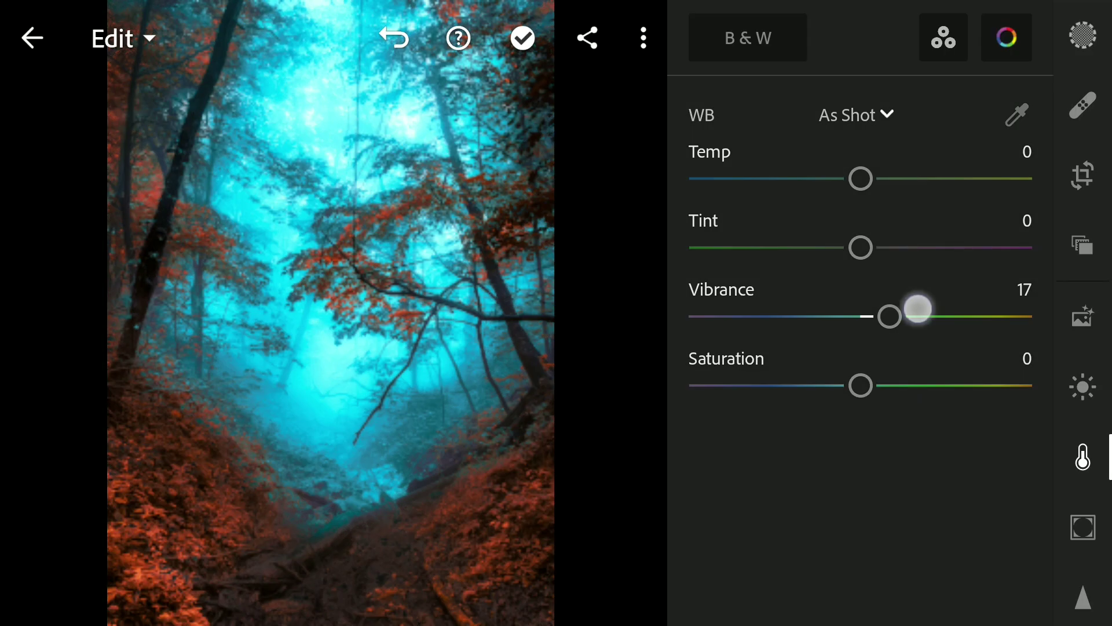
mouse_move(890, 317)
mouse_down()
mouse_move(929, 317)
mouse_move(921, 315)
mouse_up()
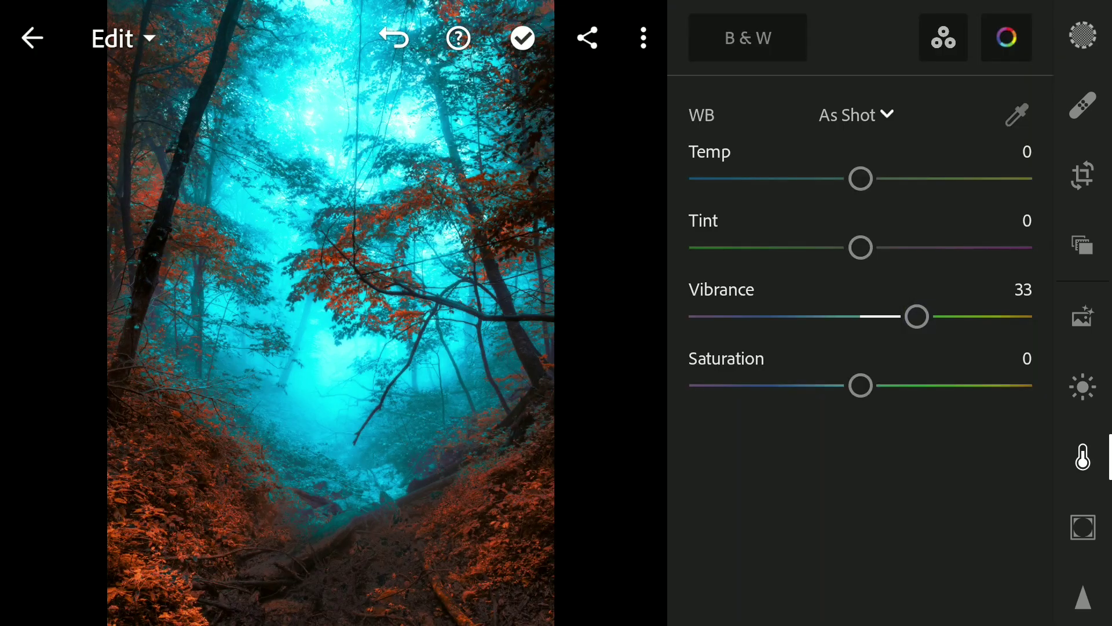
click(1083, 527)
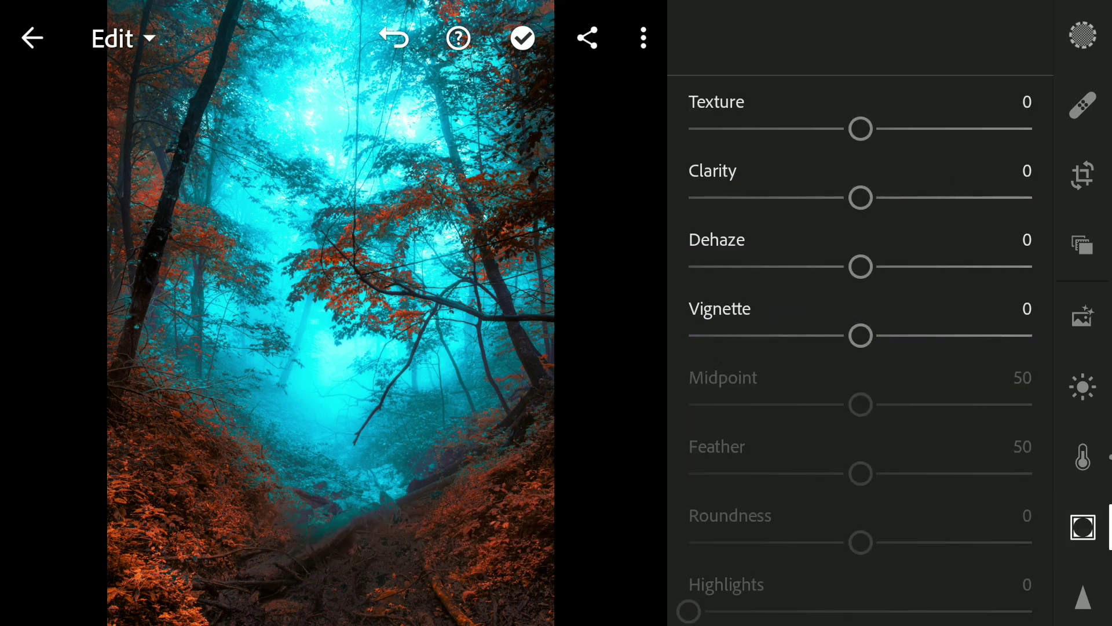
Add a soft darkening vignette of -14 around the photo's edges.
drag(861, 336, 819, 335)
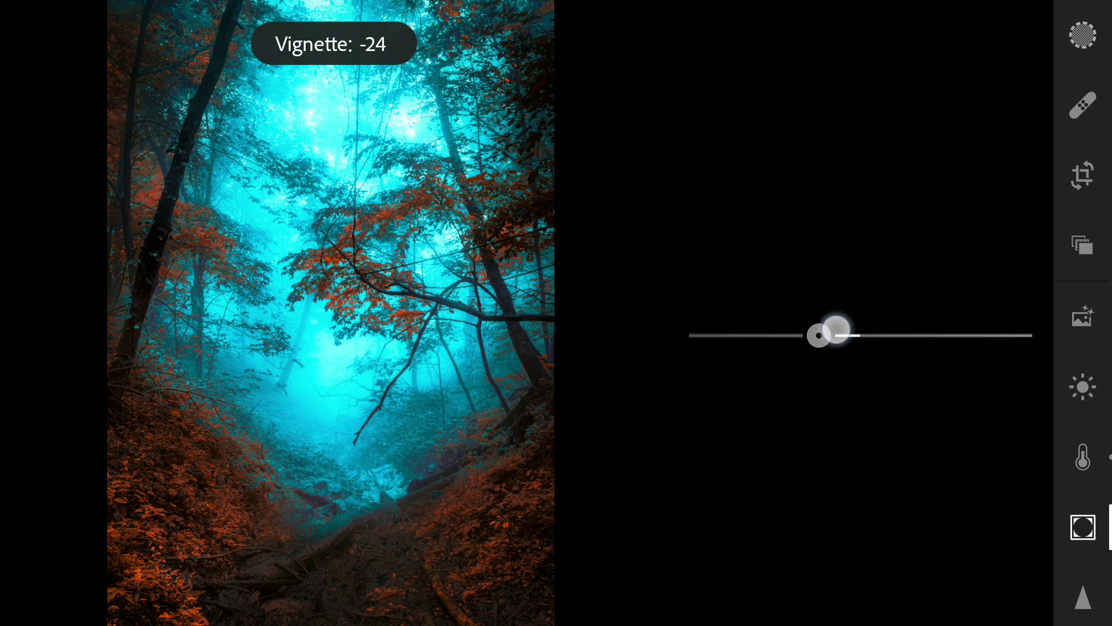
drag(820, 335, 813, 335)
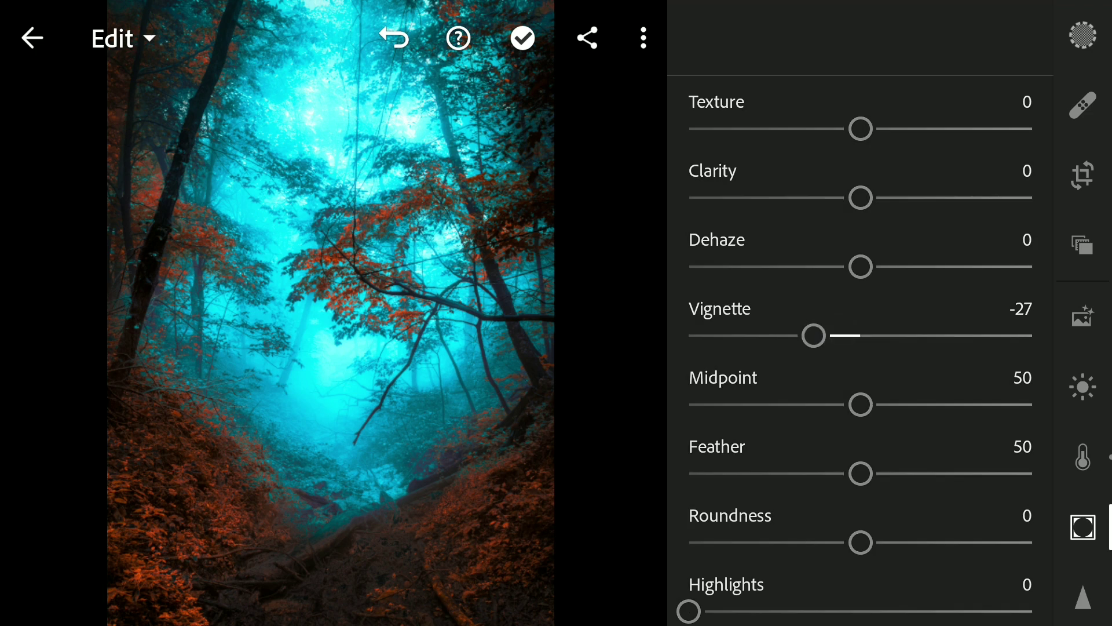
mouse_move(814, 336)
mouse_down()
mouse_move(834, 336)
mouse_move(818, 335)
mouse_up()
drag(819, 336, 836, 335)
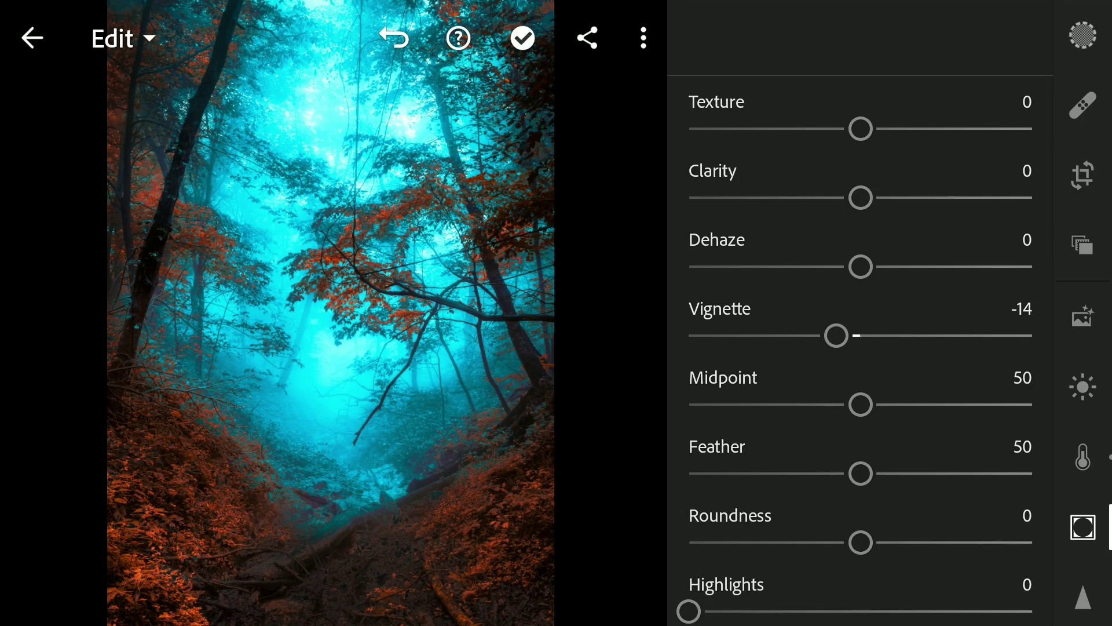
Close Effects and hold the photo to compare the finished edit against the original.
click(1083, 528)
click(725, 448)
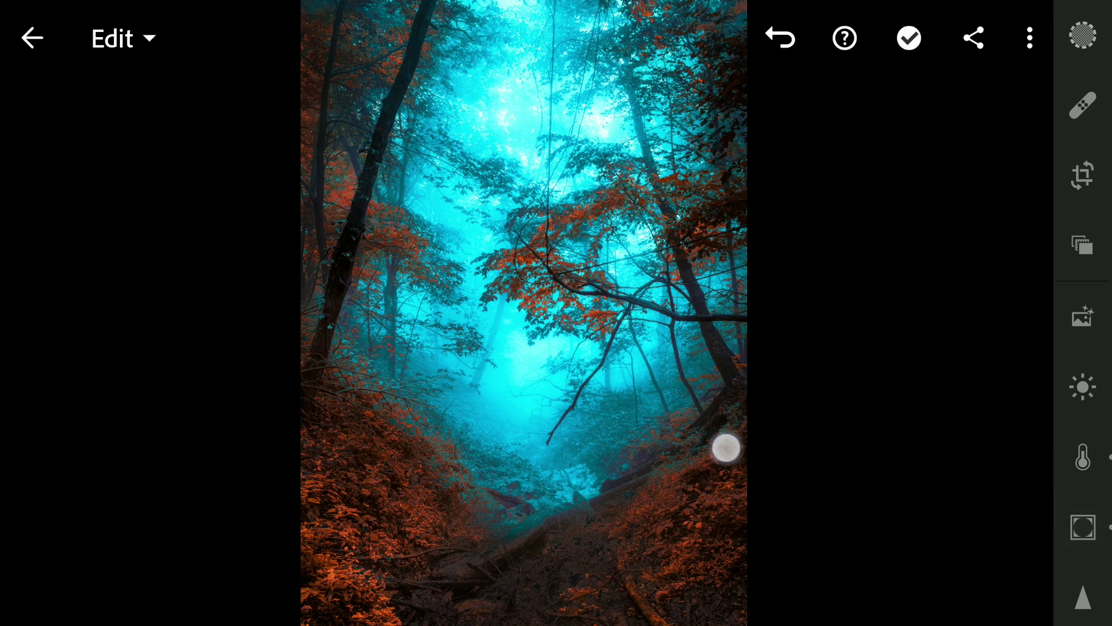